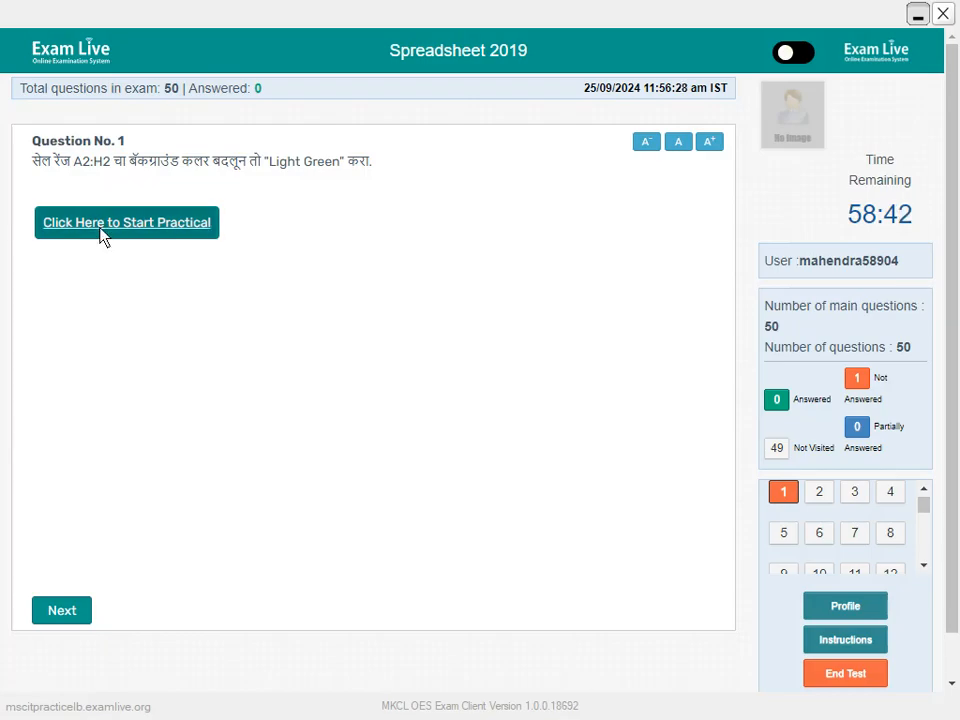
Step: Start question 1's practical, fill the header range A2:H2 with the standard Light Green colour, and submit the answer
click(101, 235)
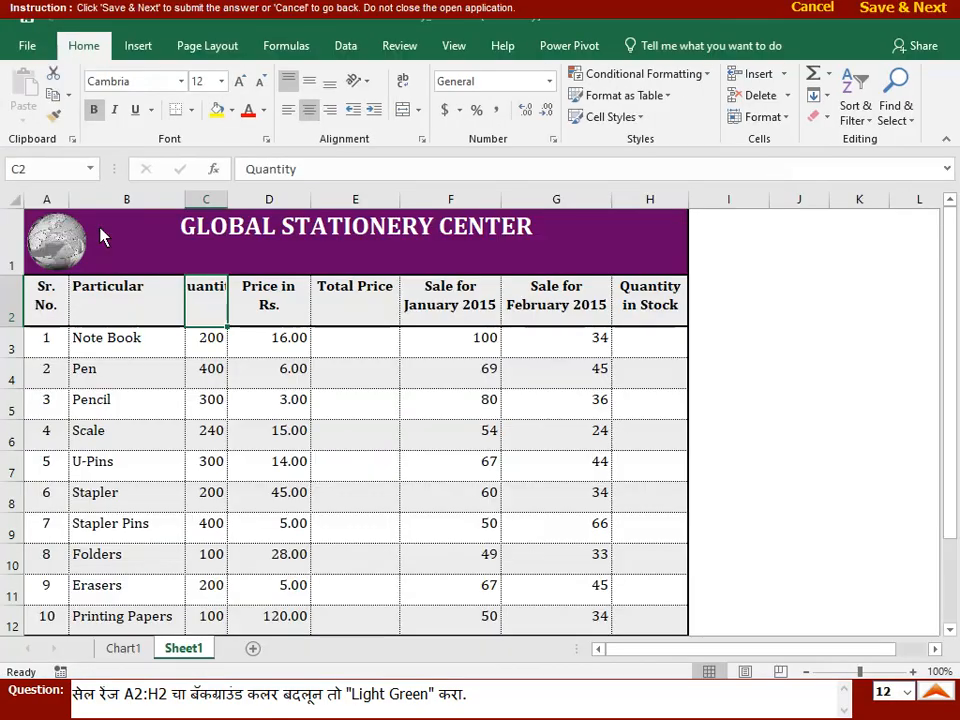
click(60, 316)
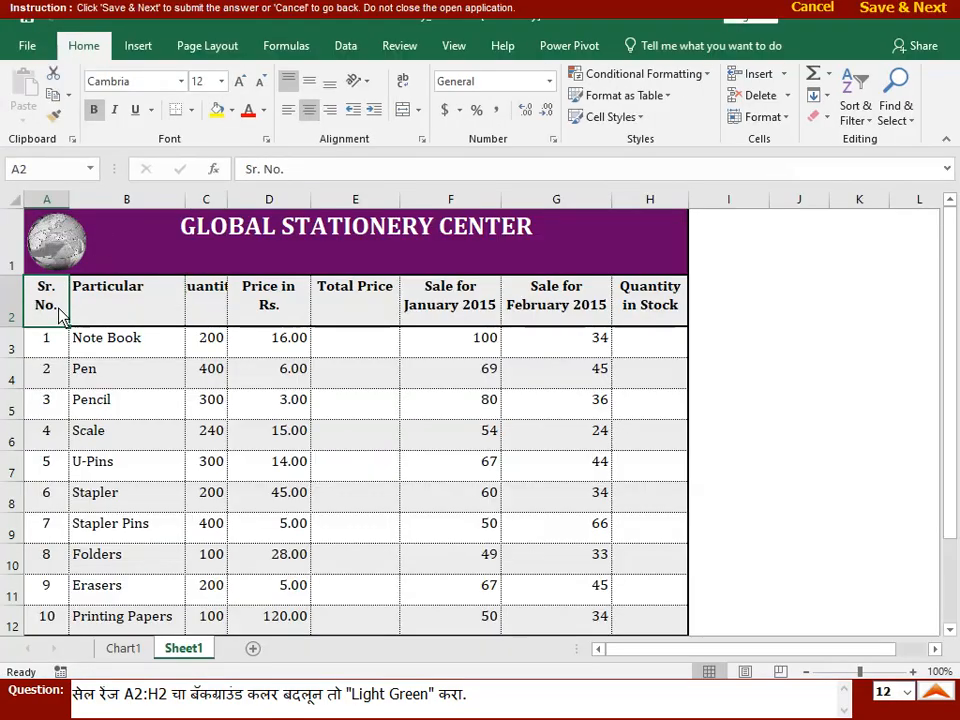
drag(59, 314, 665, 312)
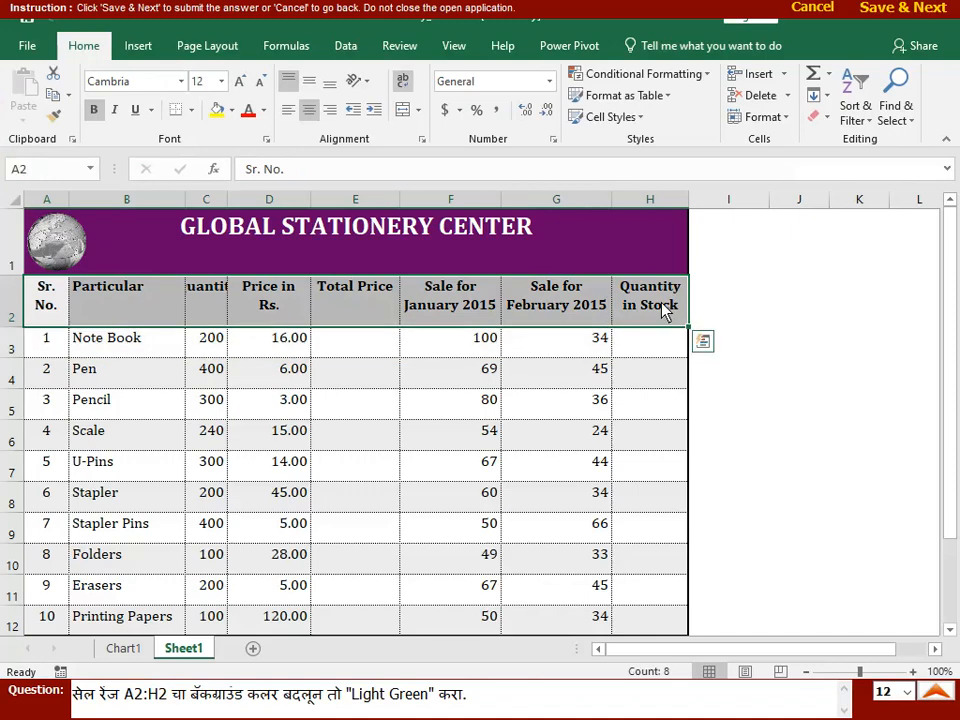
click(231, 110)
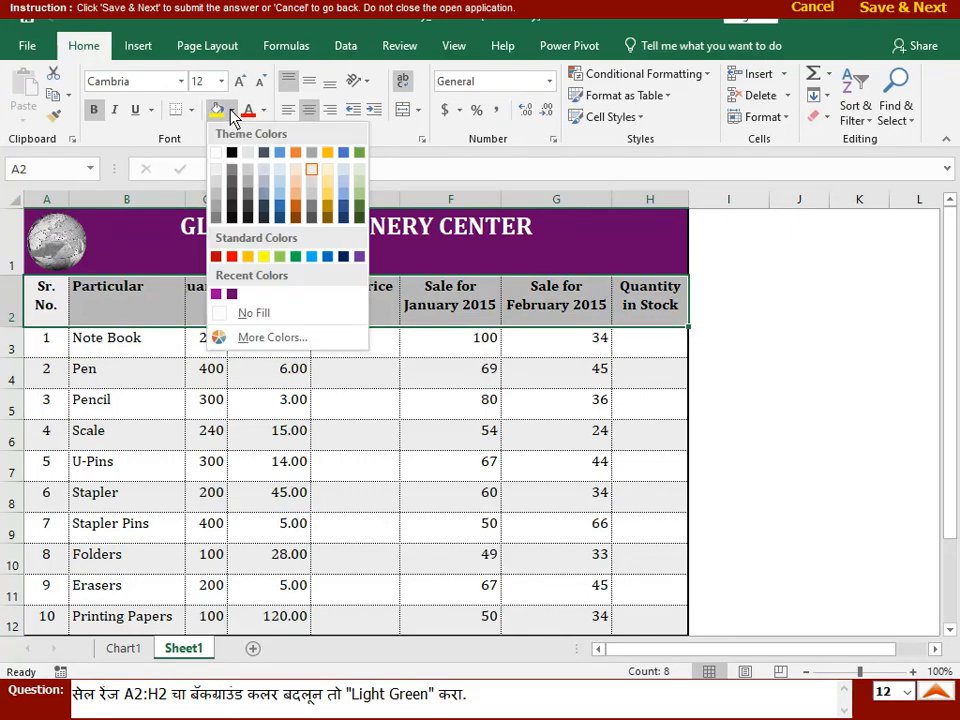
click(282, 262)
click(765, 375)
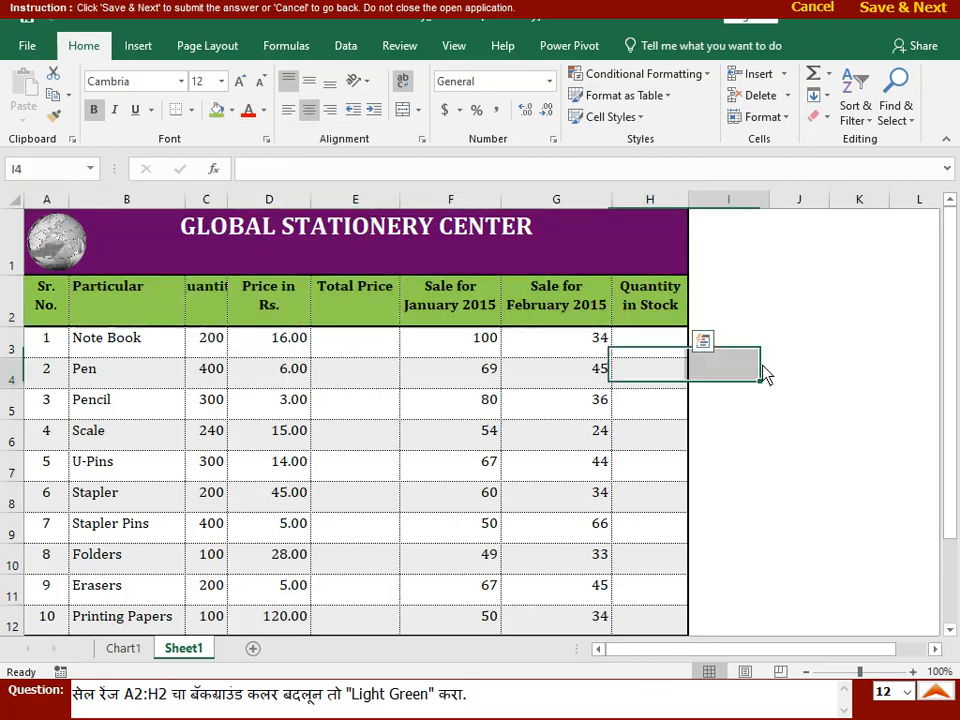
click(880, 7)
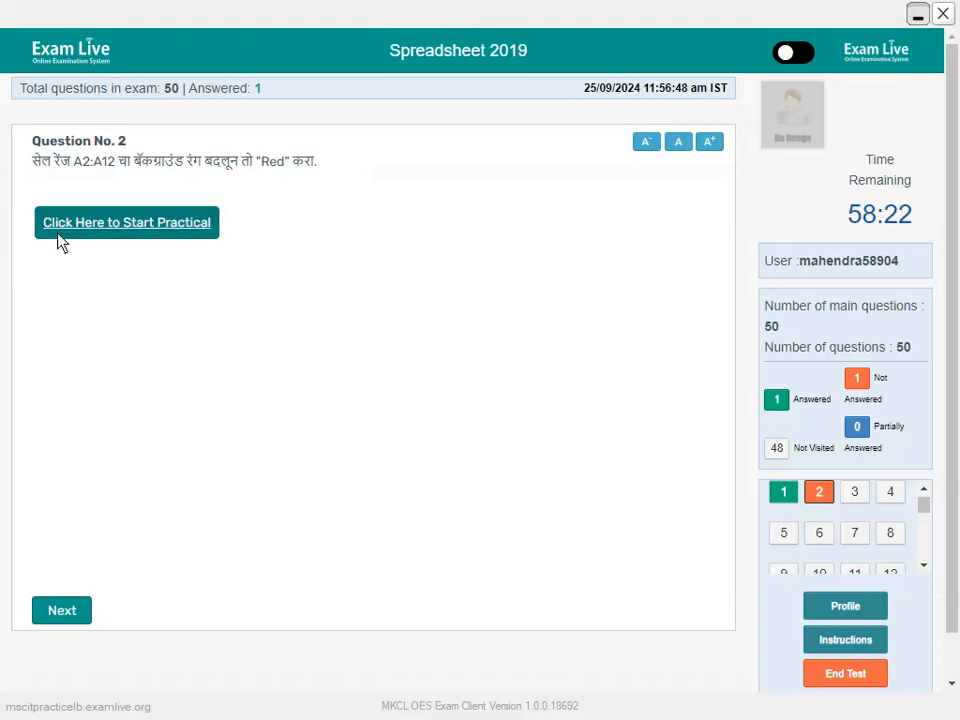
Step: Start question 2's practical, fill cells A2:A12 with the standard Red colour, and submit the answer
click(110, 235)
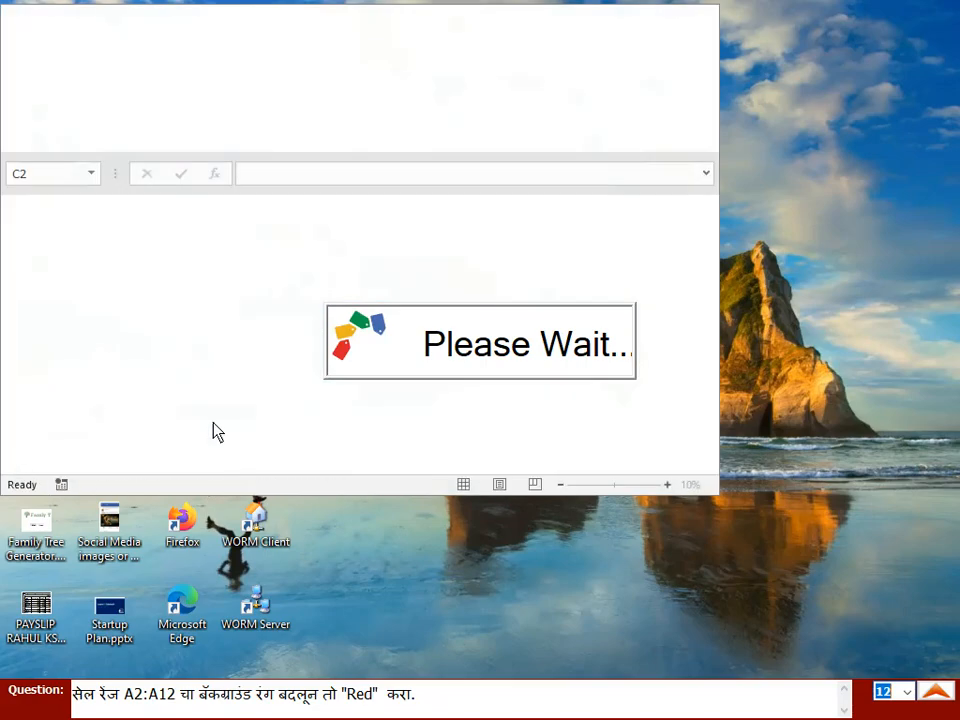
mouse_move(36, 302)
mouse_down()
mouse_move(405, 305)
mouse_move(476, 289)
mouse_move(30, 306)
mouse_up()
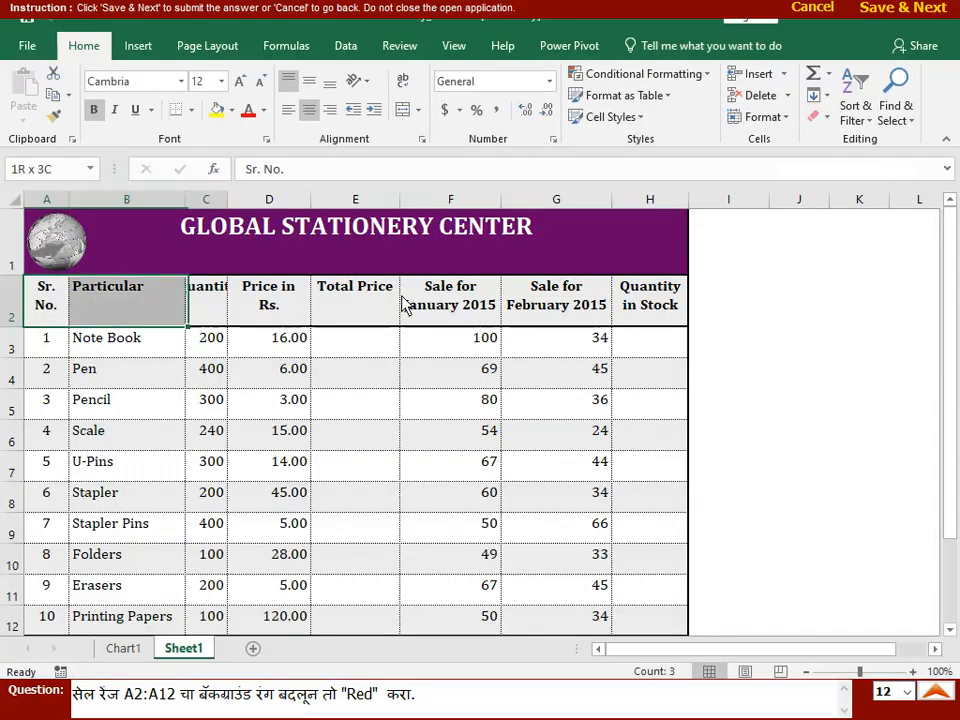
drag(30, 350, 40, 625)
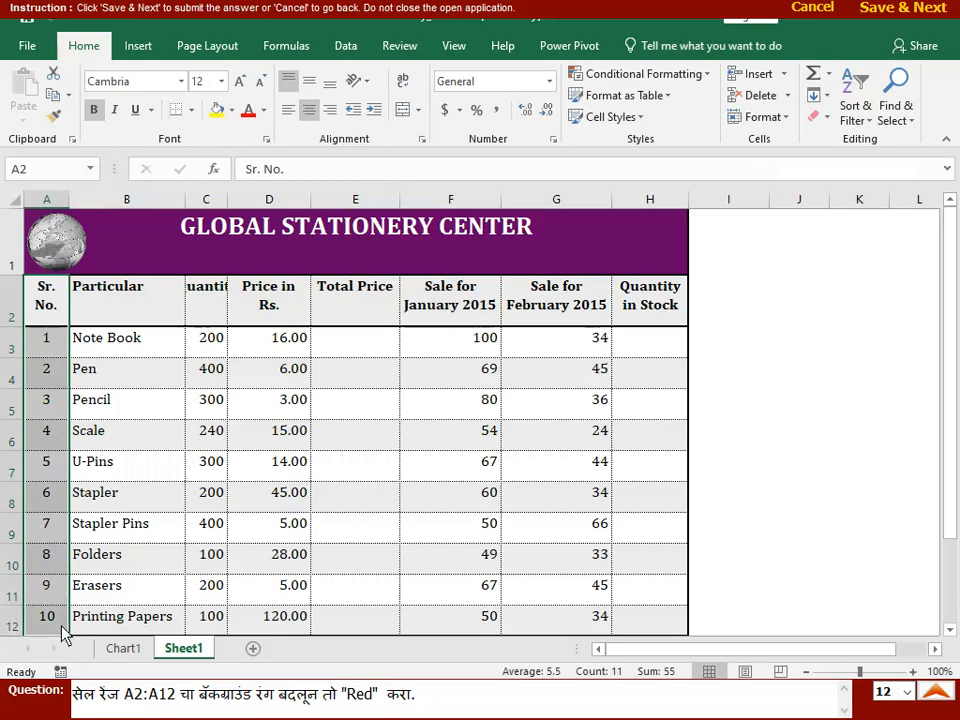
click(231, 112)
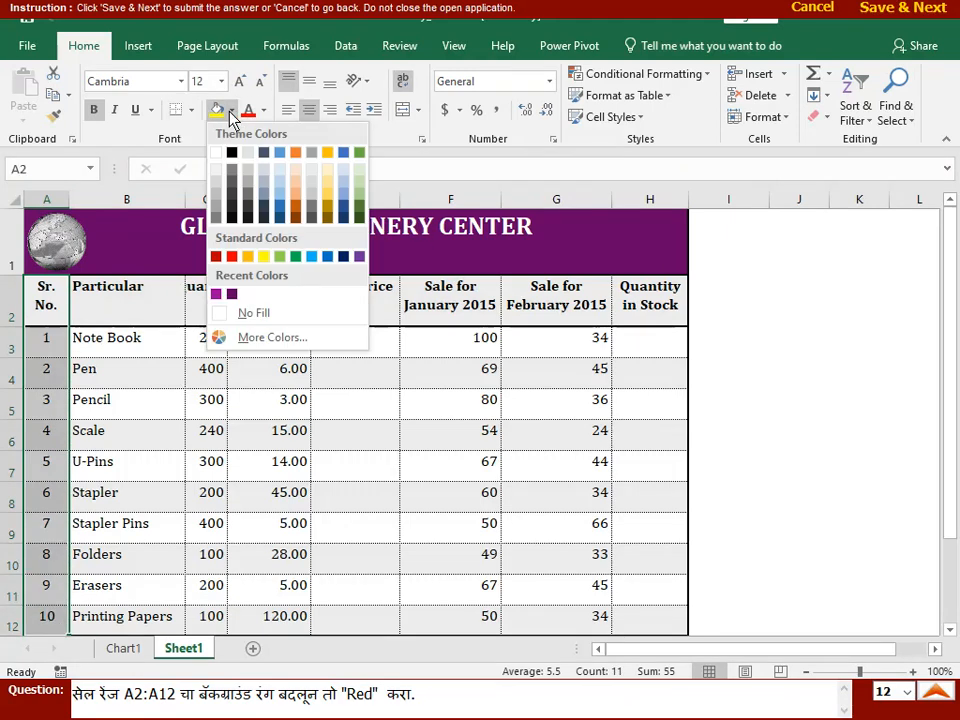
click(232, 258)
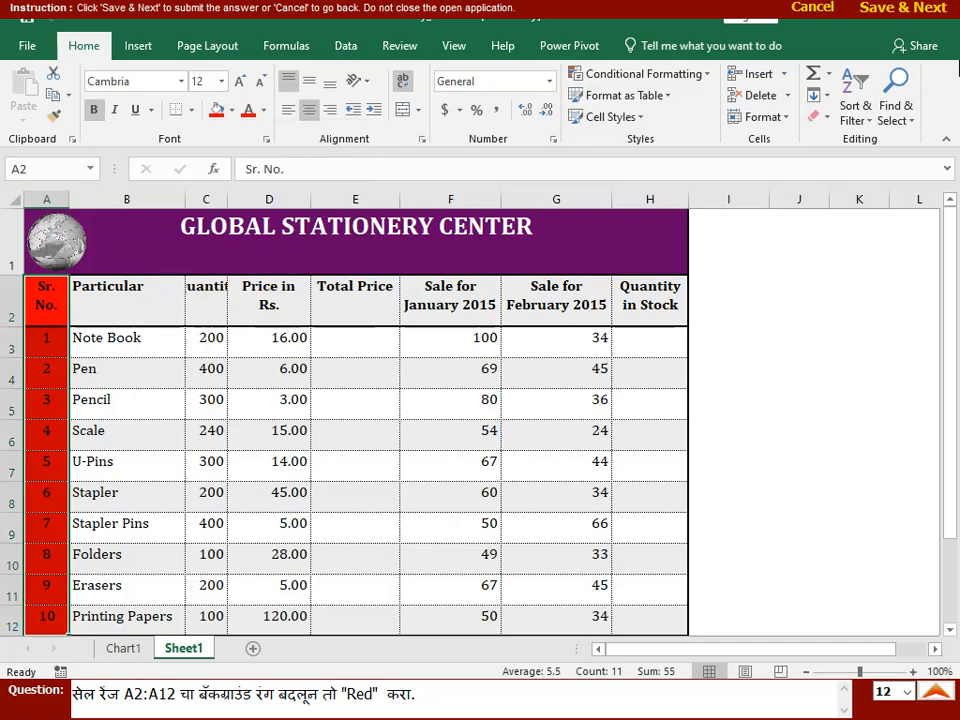
click(945, 9)
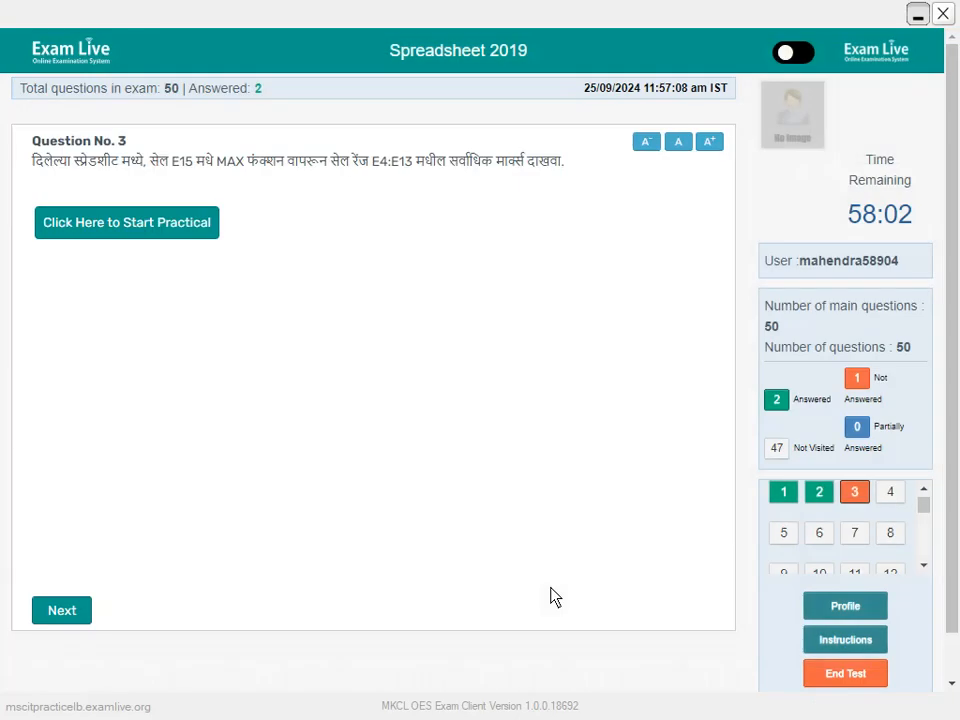
click(791, 493)
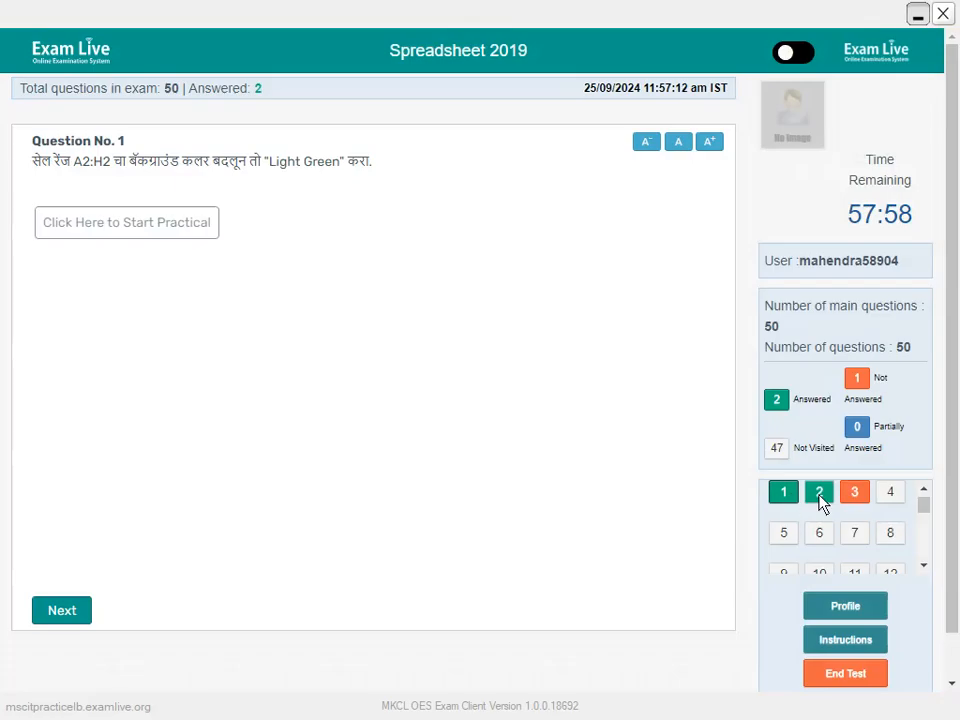
click(845, 496)
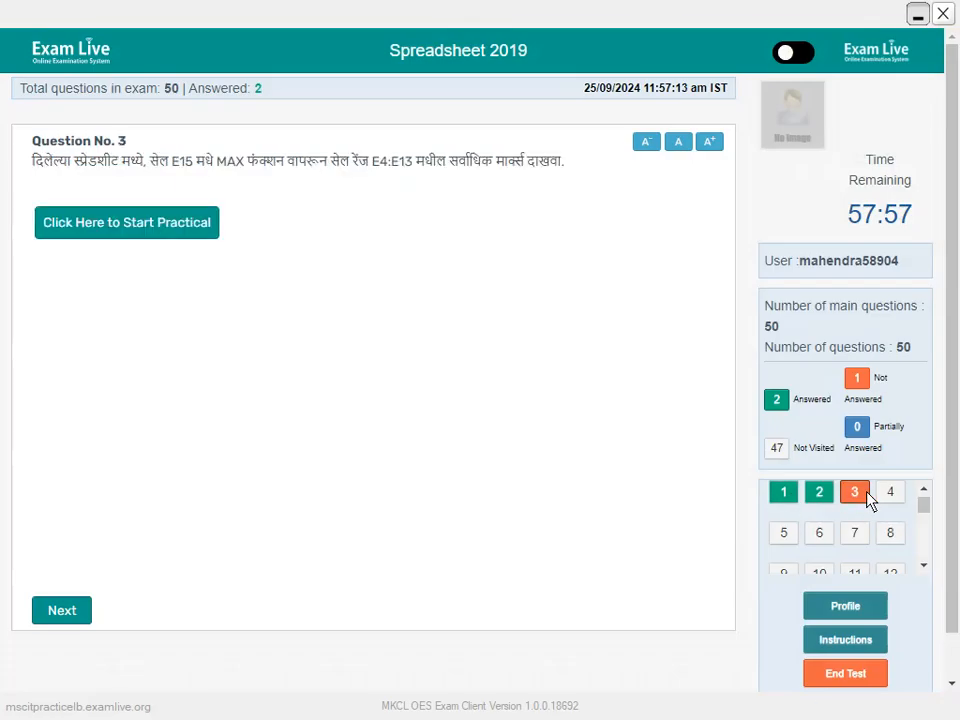
Step: In question 3's practical, calculate the highest Acc. I mark in cell E15 with =MAX(E4:E14) and submit the answer
click(137, 232)
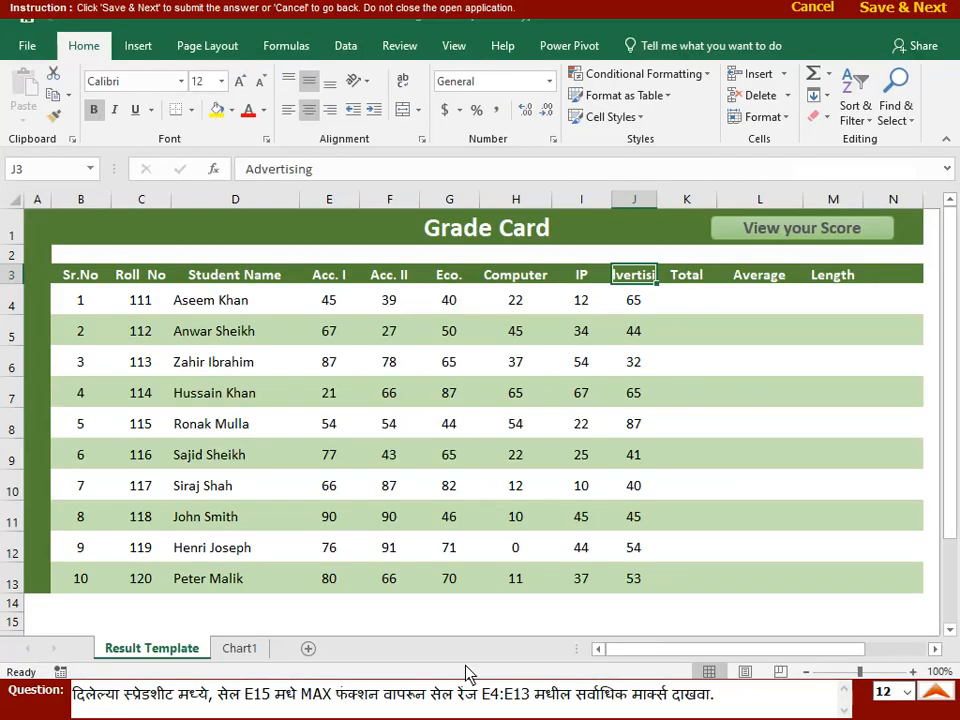
click(323, 621)
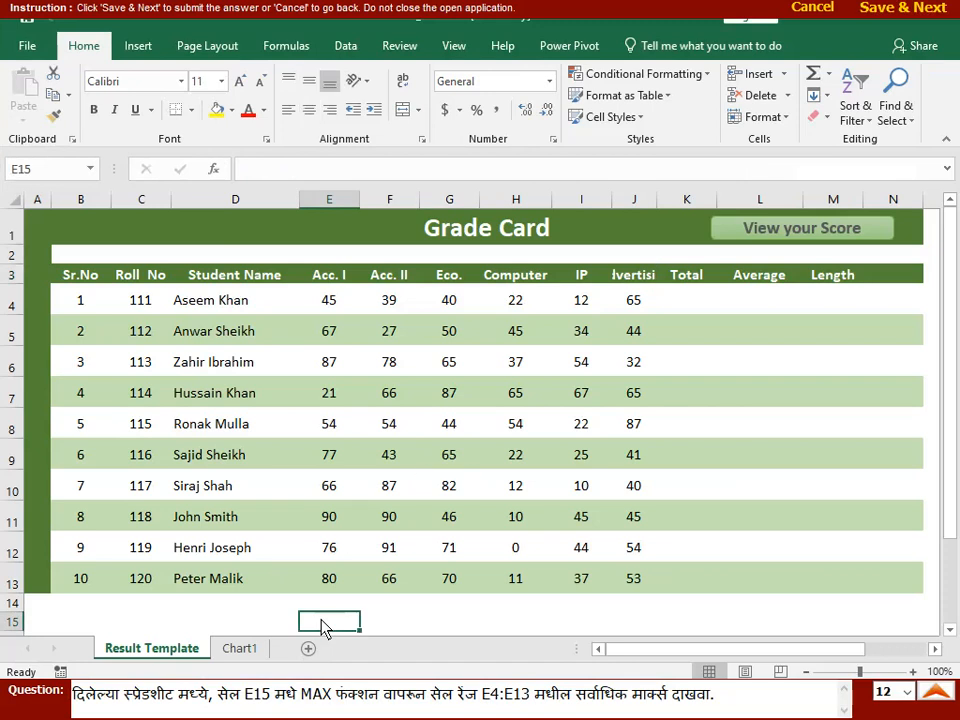
click(829, 78)
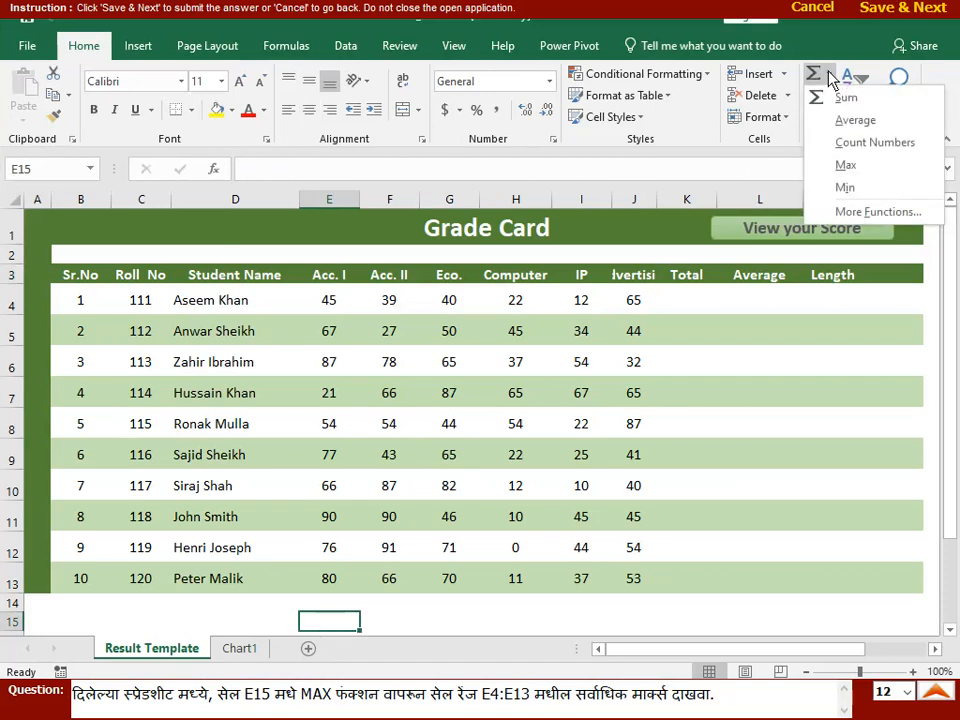
click(830, 166)
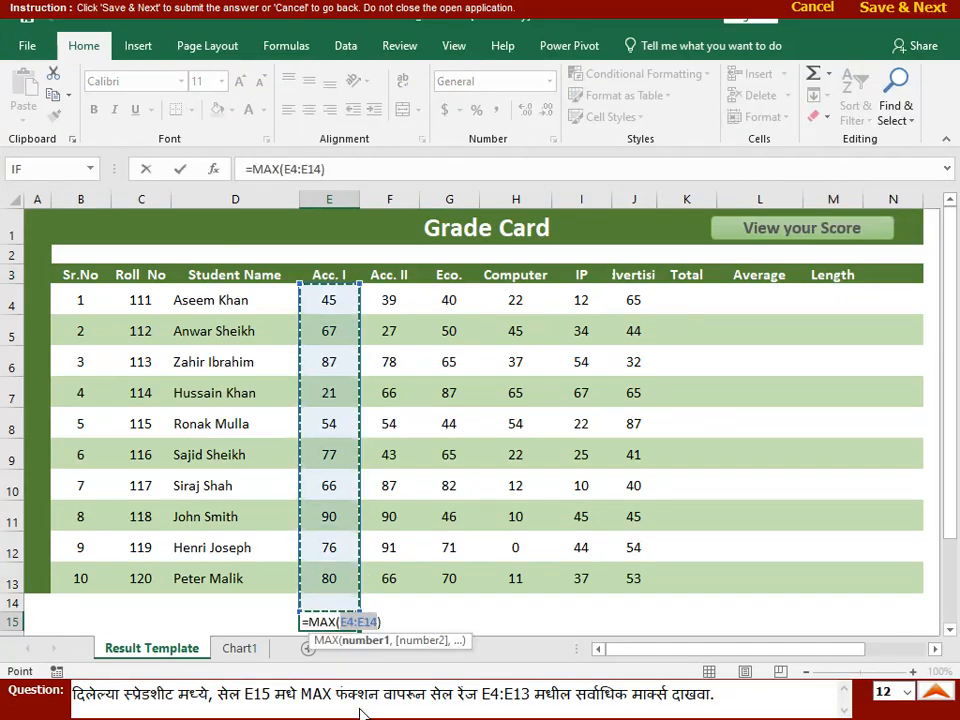
key(Return)
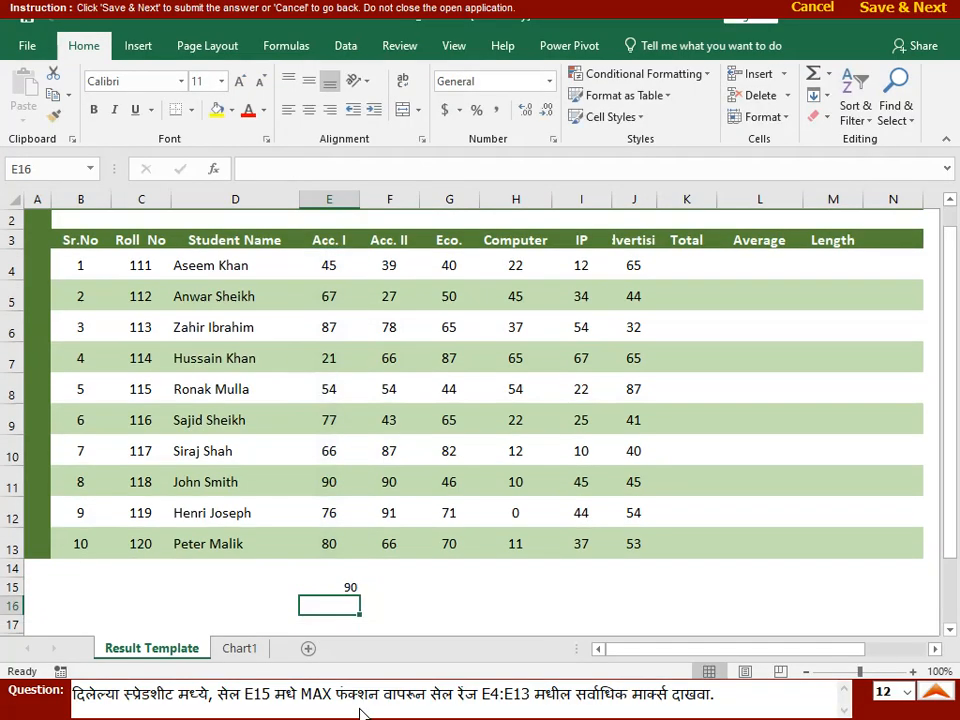
click(883, 10)
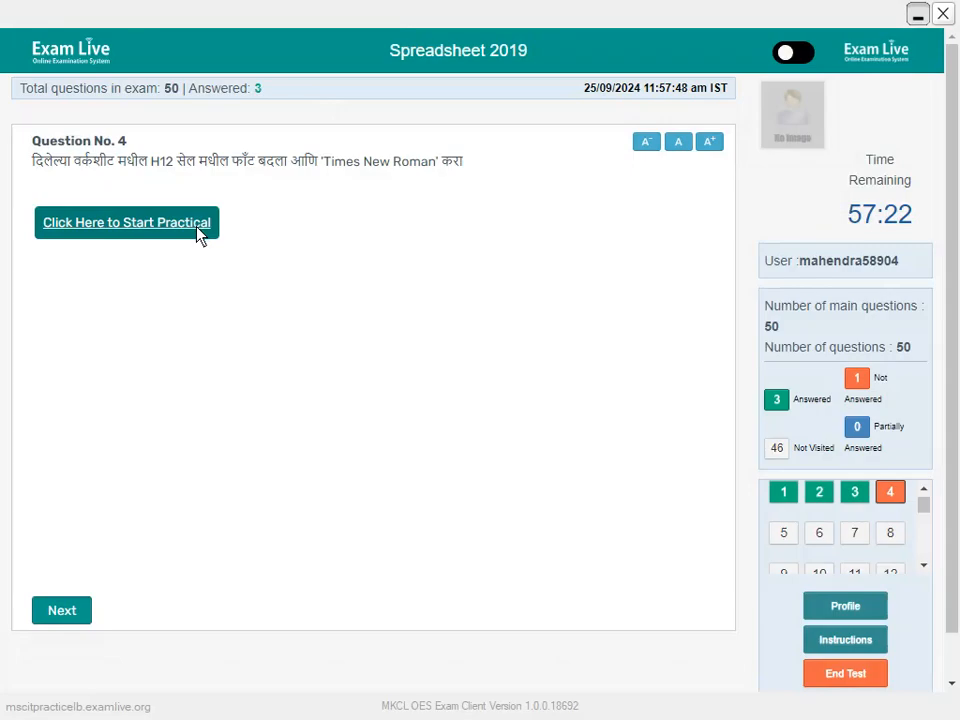
Step: In question 4's practical, change the font of cell H12 to Times New Roman and submit the answer
click(197, 233)
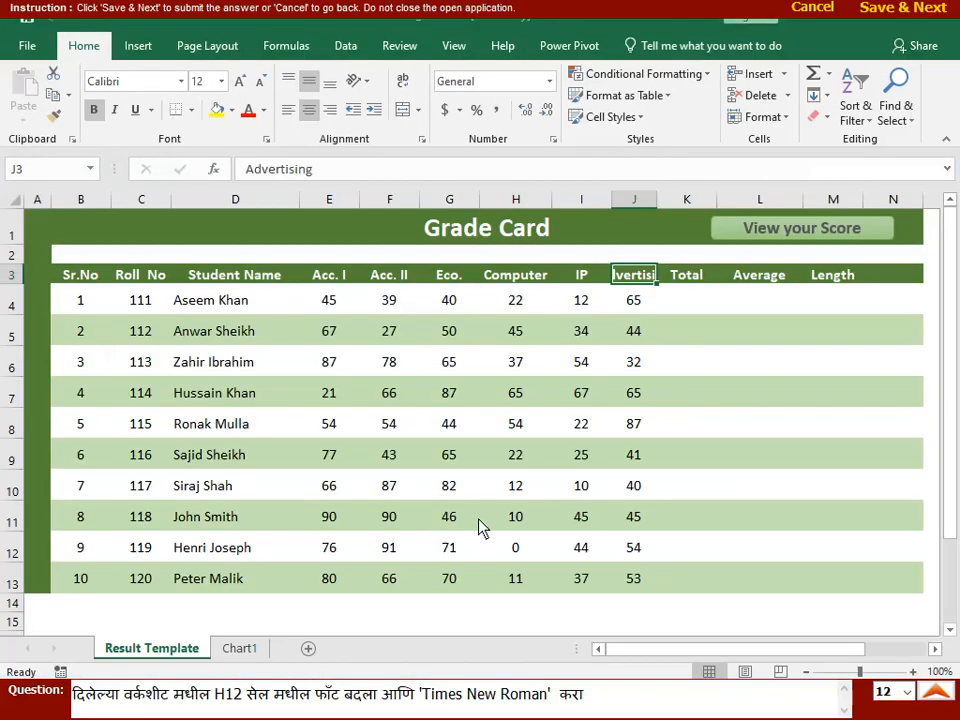
click(519, 553)
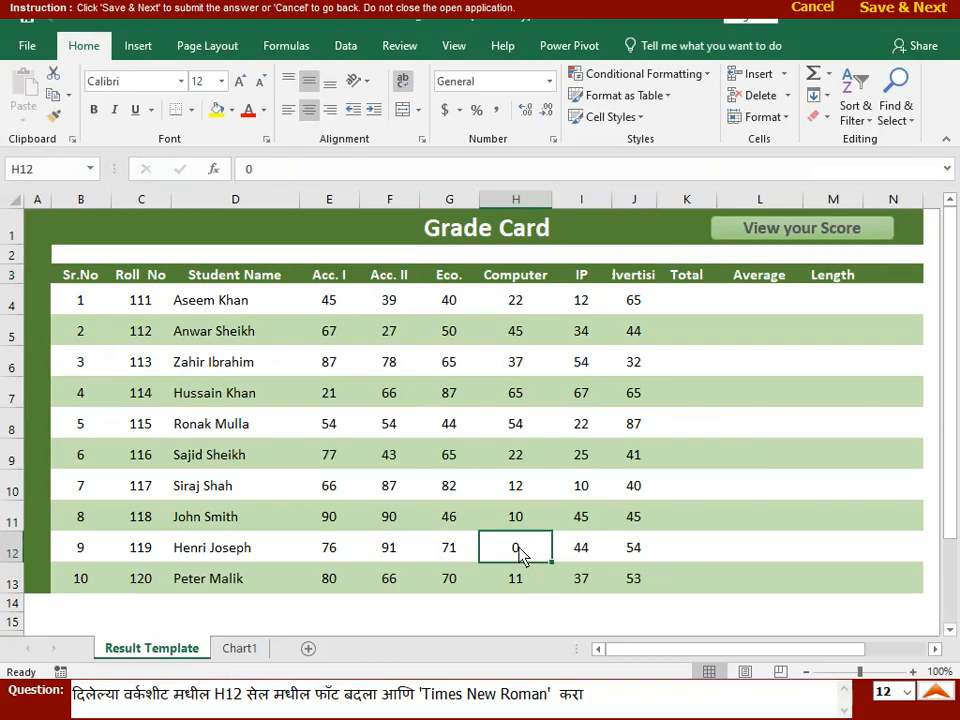
click(181, 81)
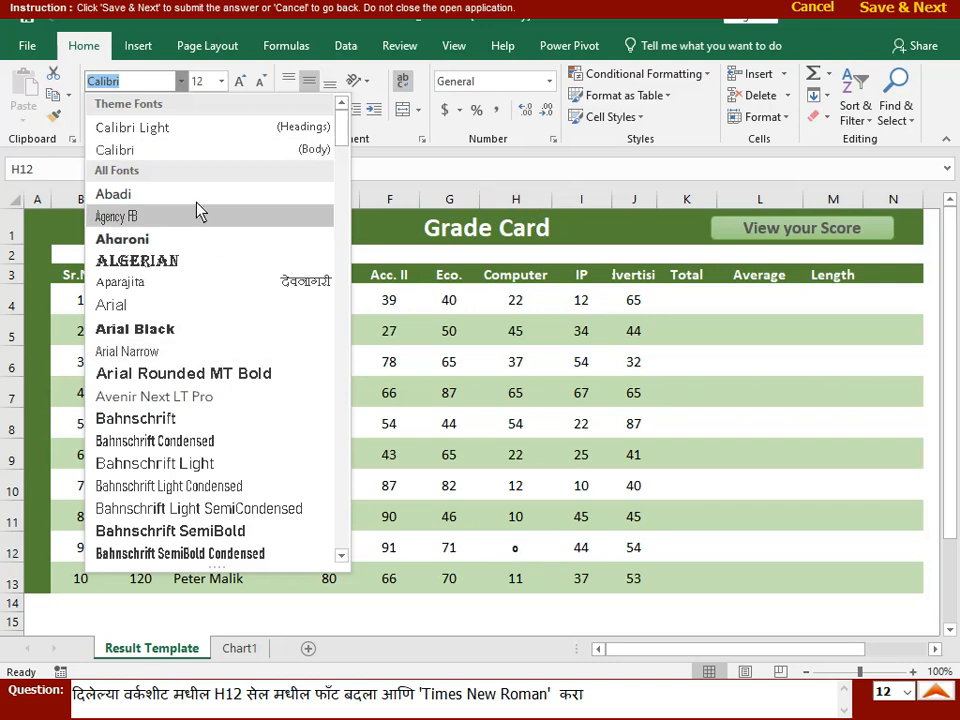
text(t)
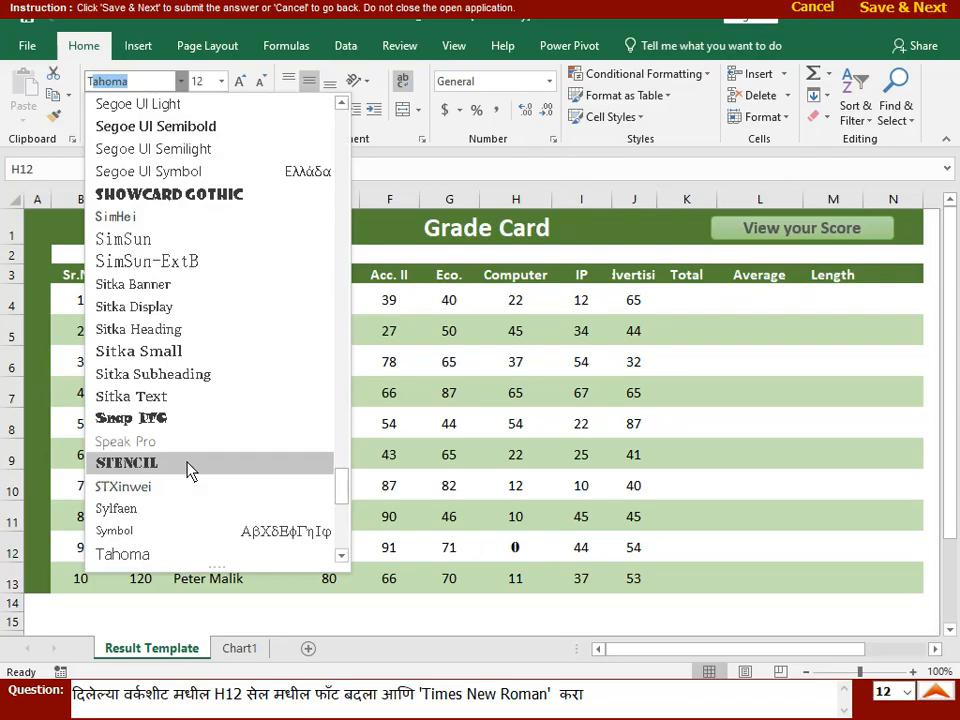
text(Times New R)
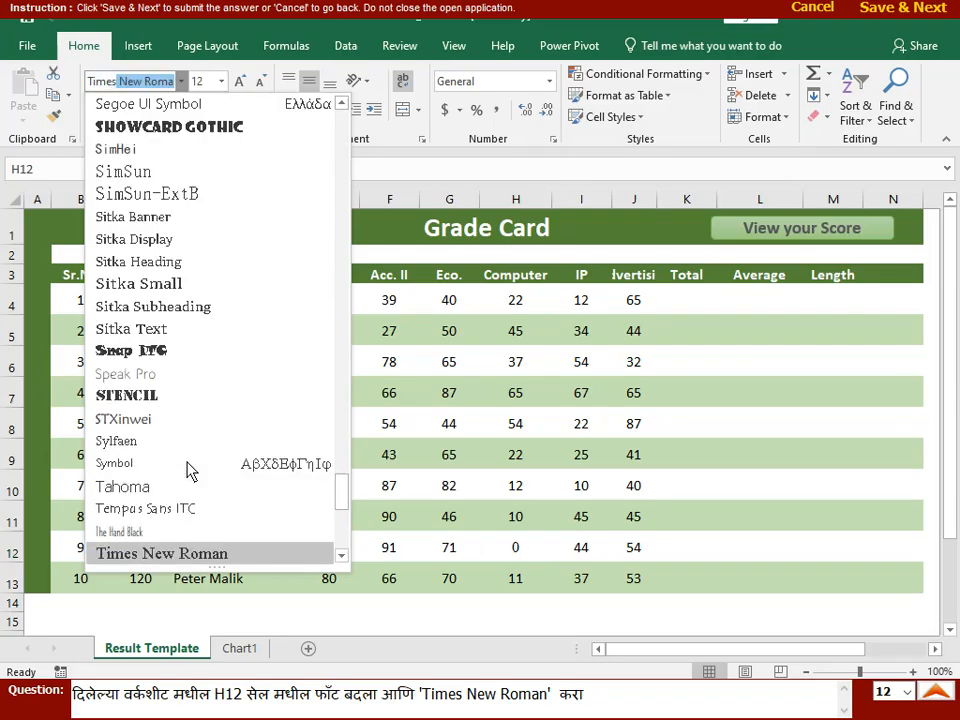
click(230, 557)
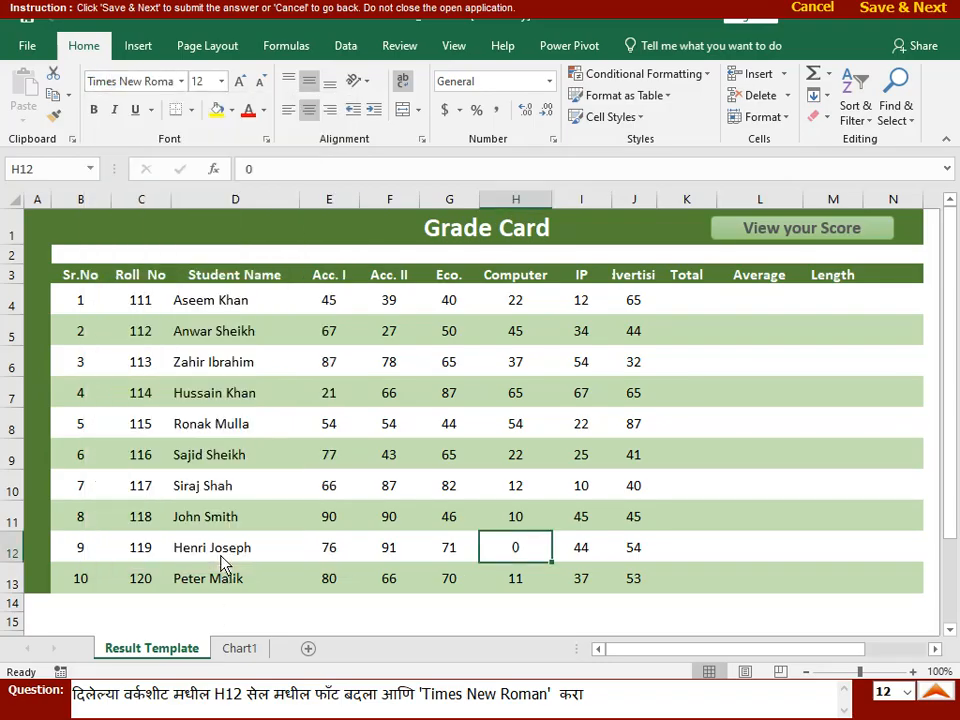
click(900, 9)
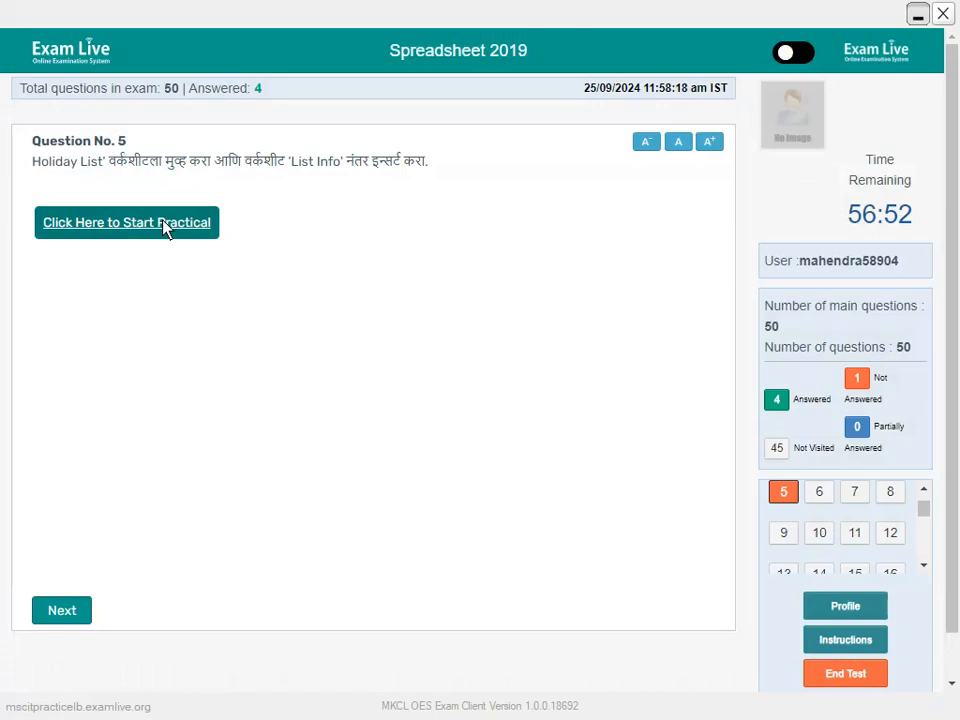
Step: In question 5's practical, move the Holiday List worksheet to the end, after List Info, and submit the answer
click(166, 228)
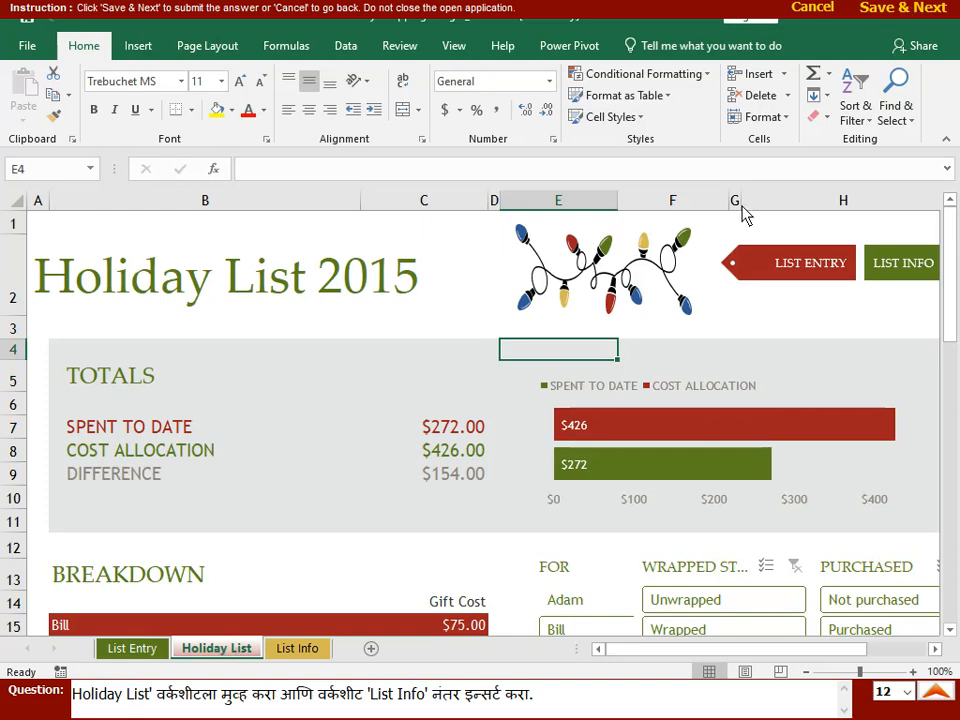
click(789, 122)
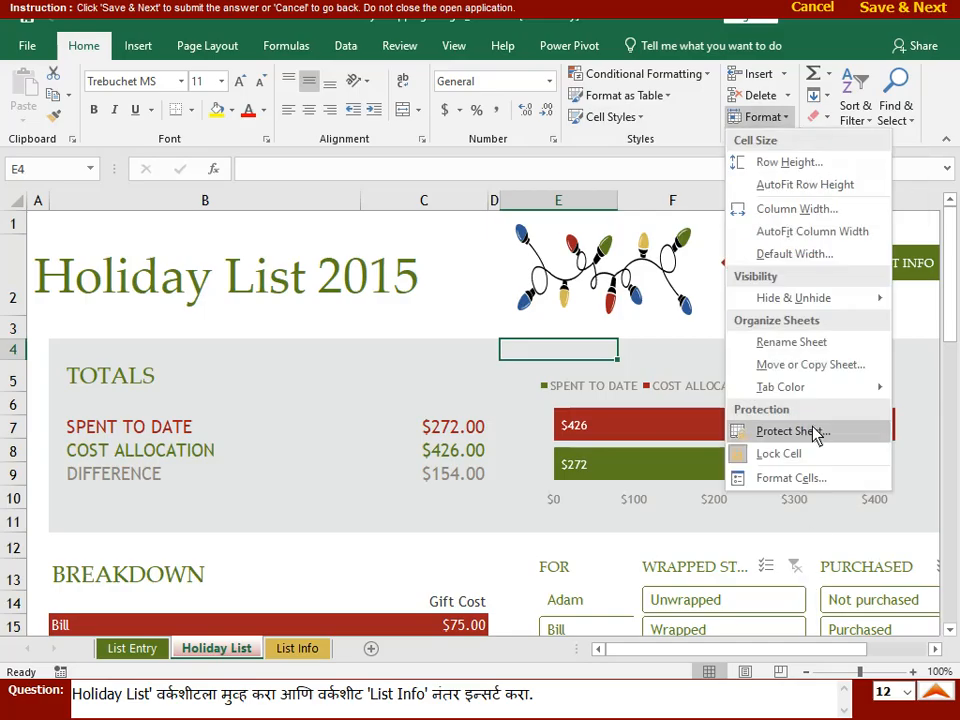
click(806, 365)
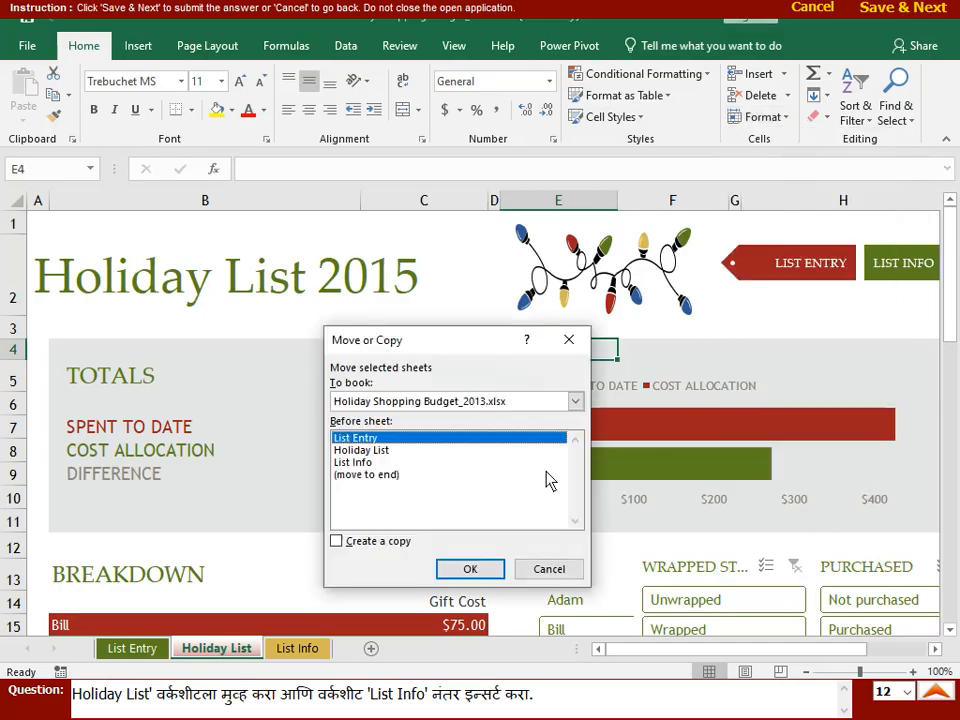
click(350, 475)
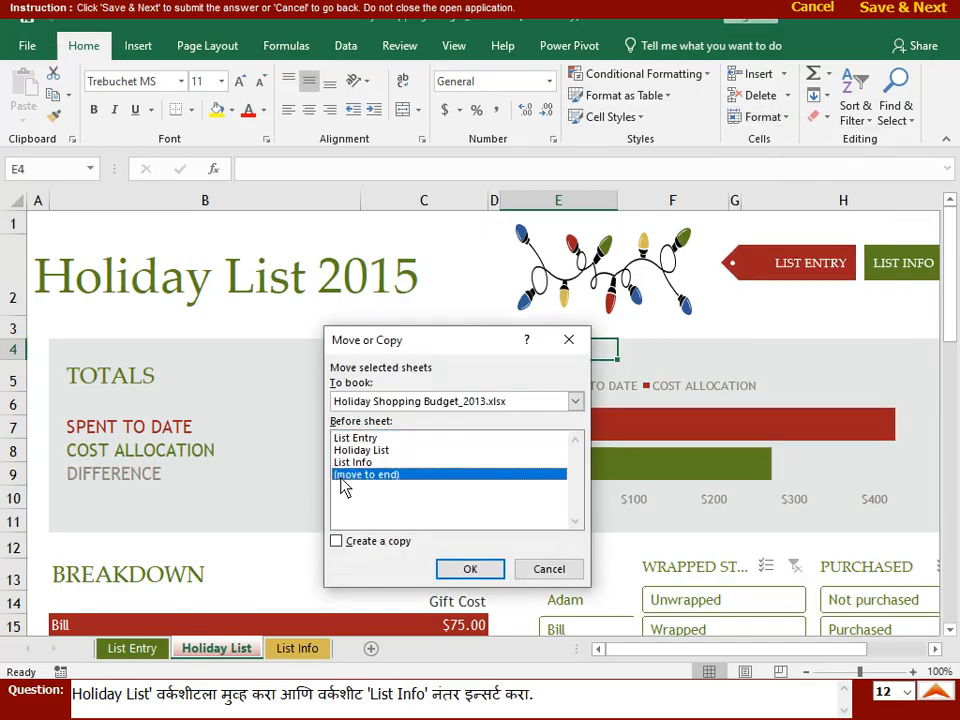
click(488, 572)
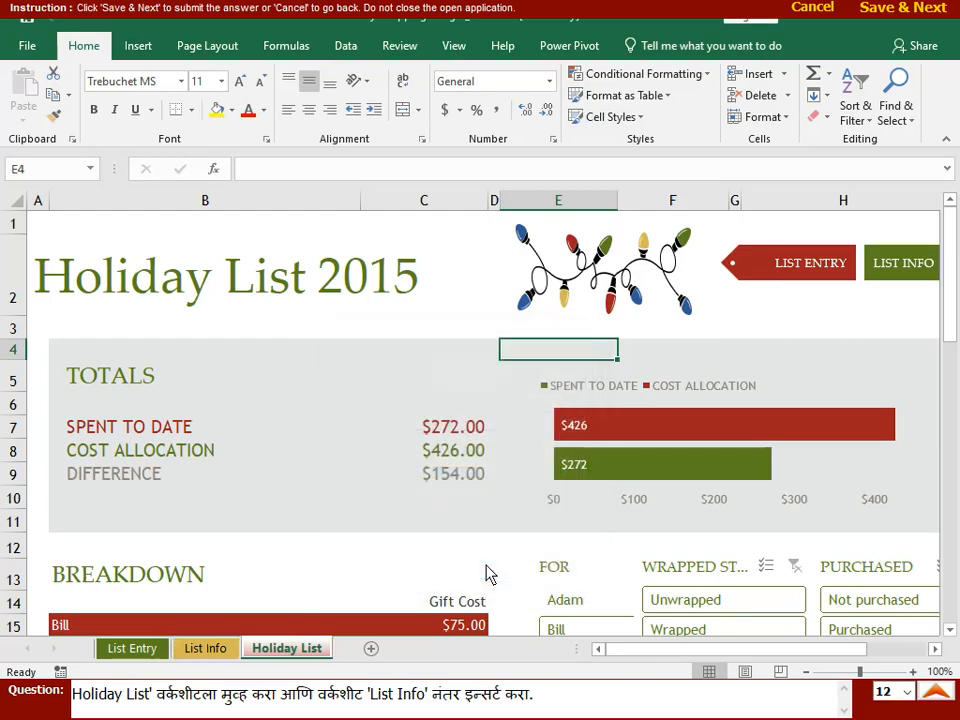
click(884, 9)
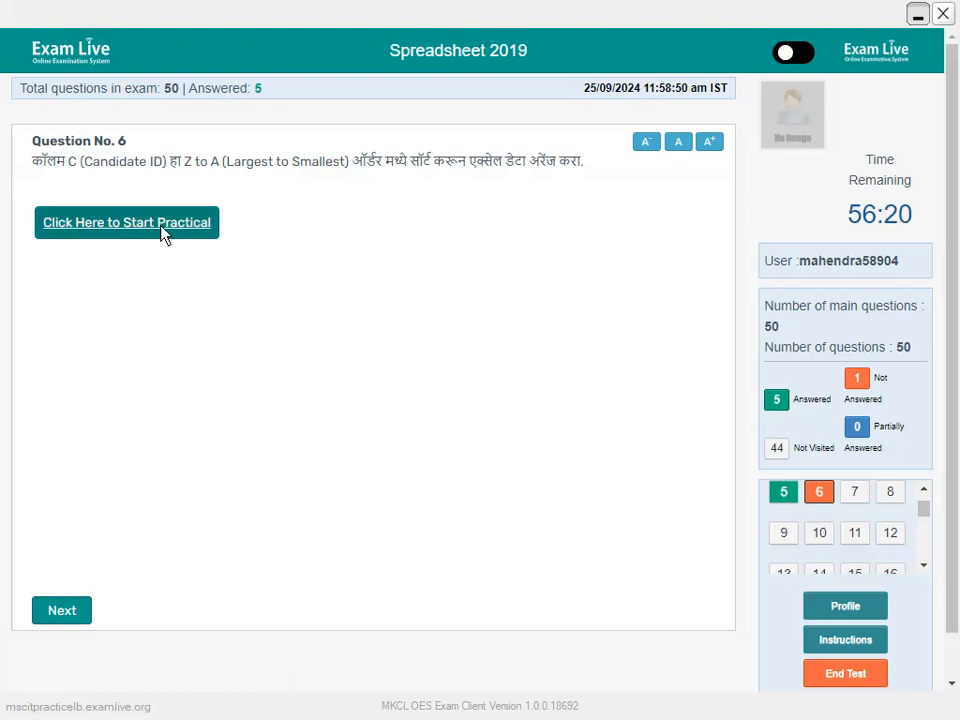
Step: In question 6's practical, sort the table by Candidate ID (column C) from largest to smallest and submit the answer
click(163, 233)
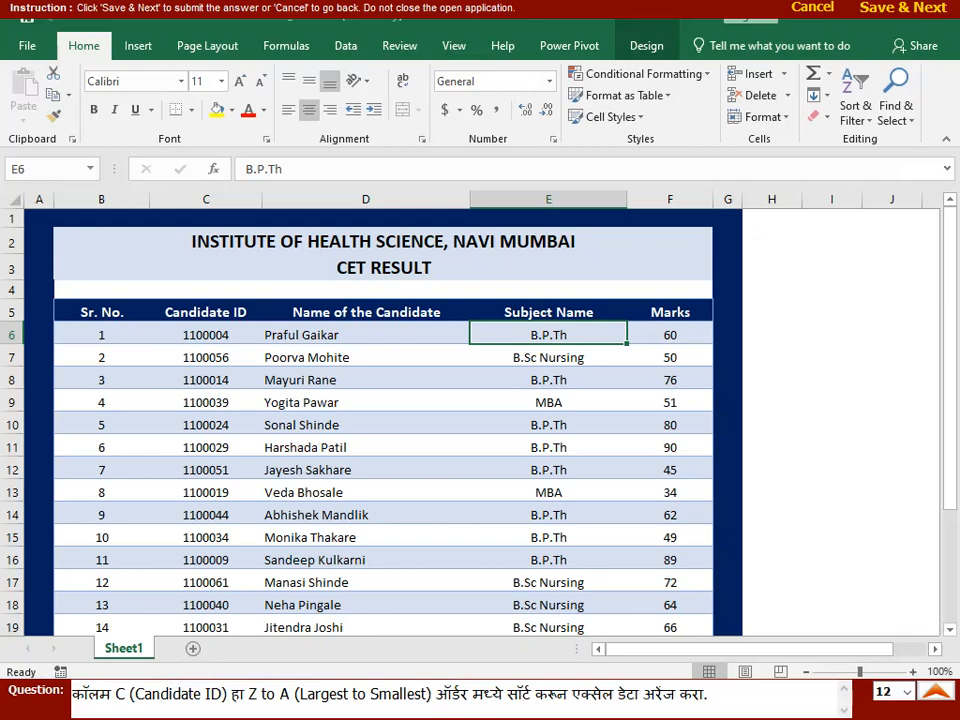
click(210, 316)
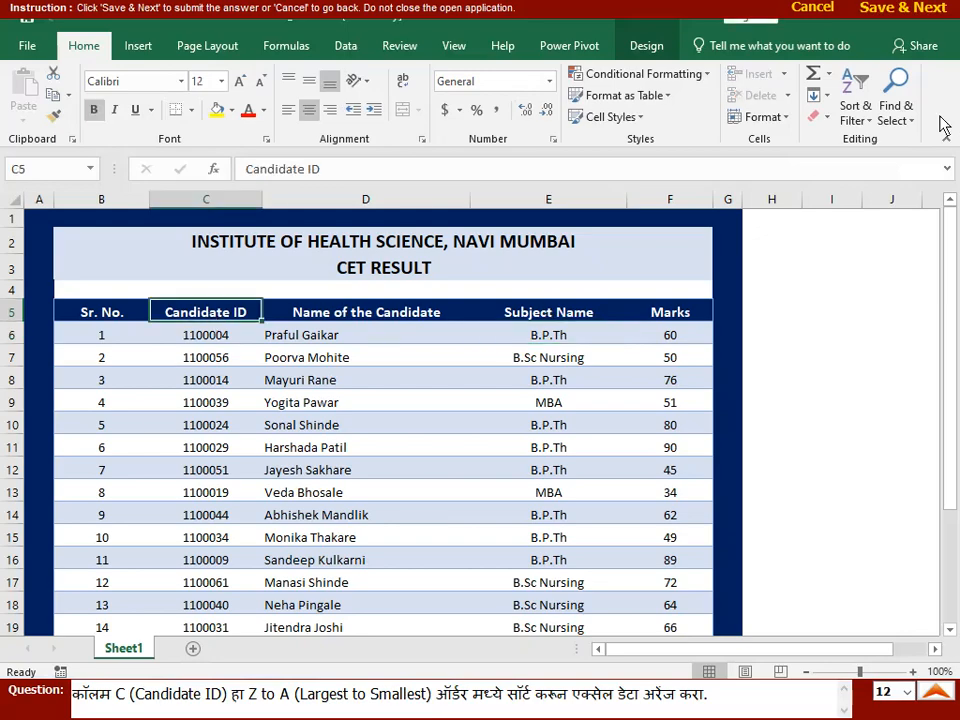
click(869, 122)
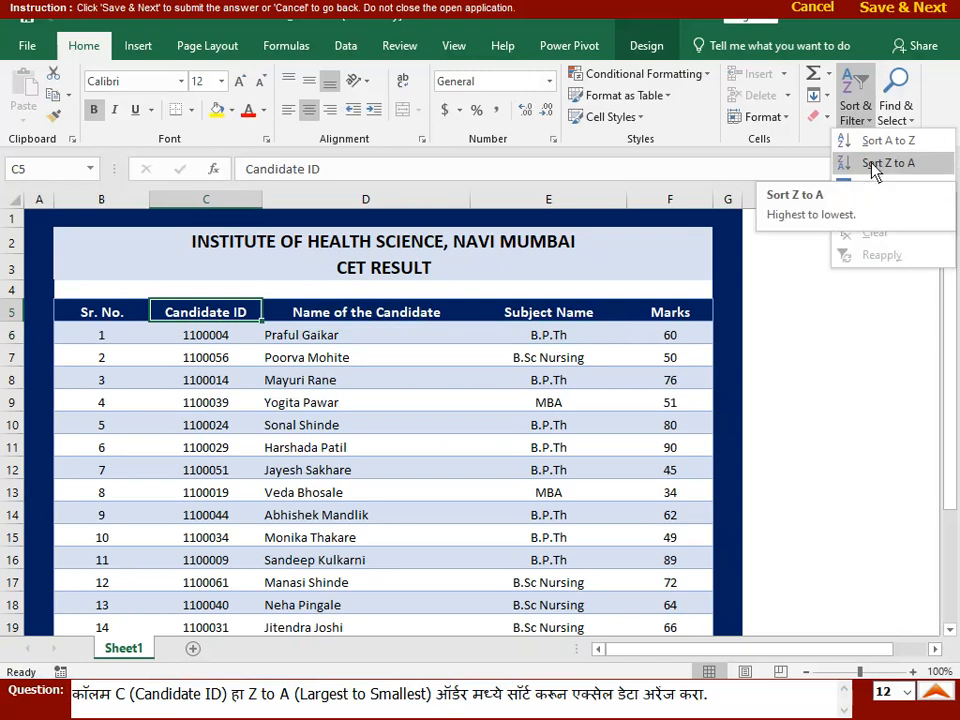
click(874, 167)
click(936, 10)
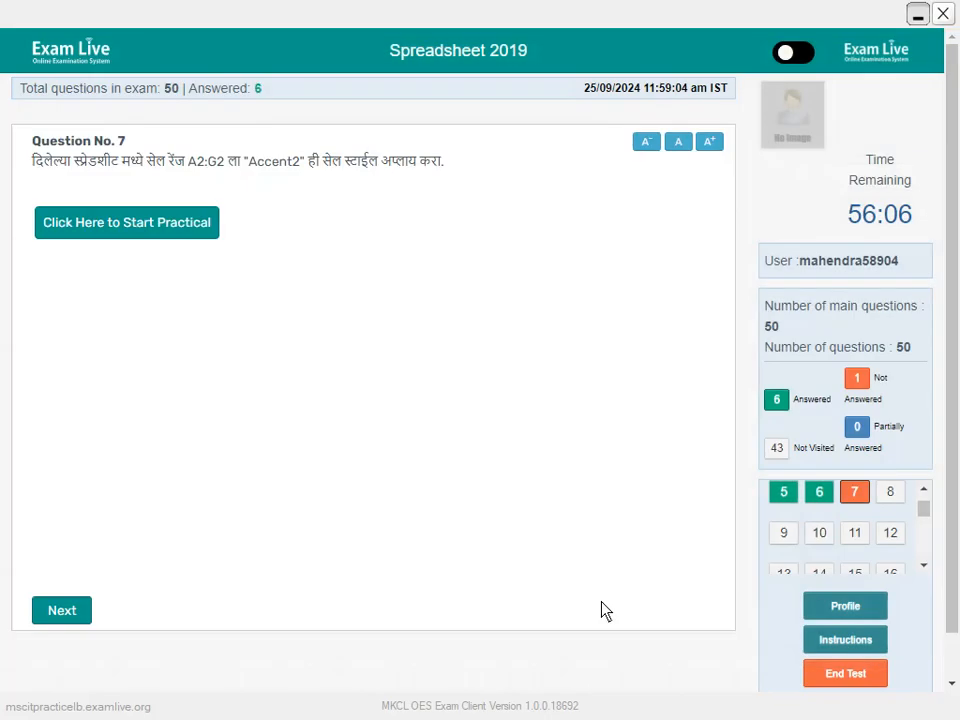
Step: In question 7's practical, apply the Accent2 cell style to A2:G2 and submit the answer
click(120, 238)
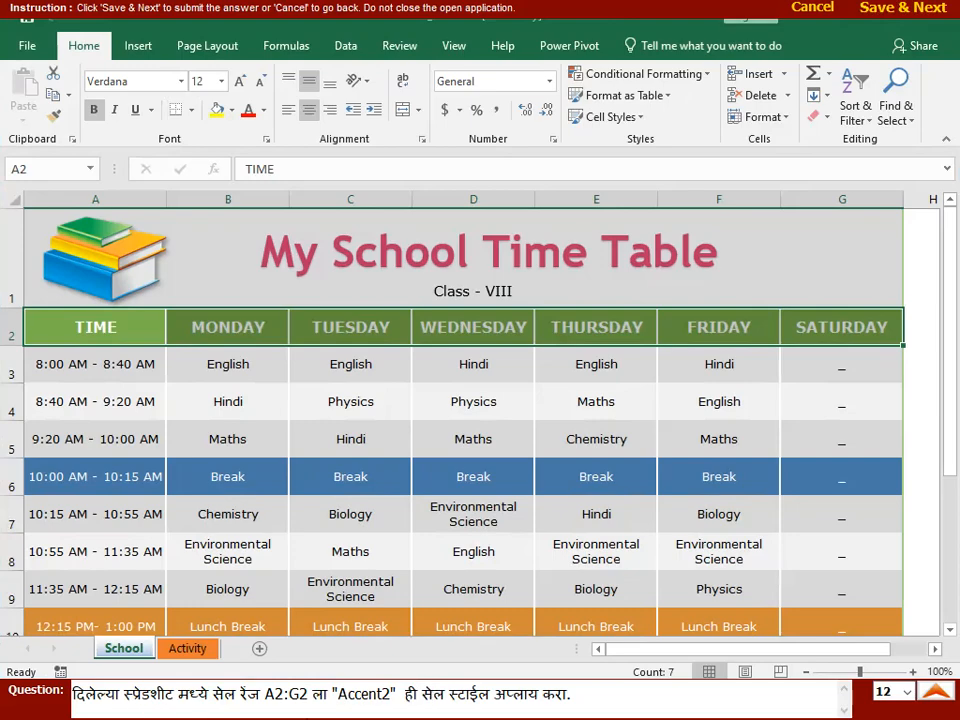
drag(64, 332, 852, 332)
click(643, 119)
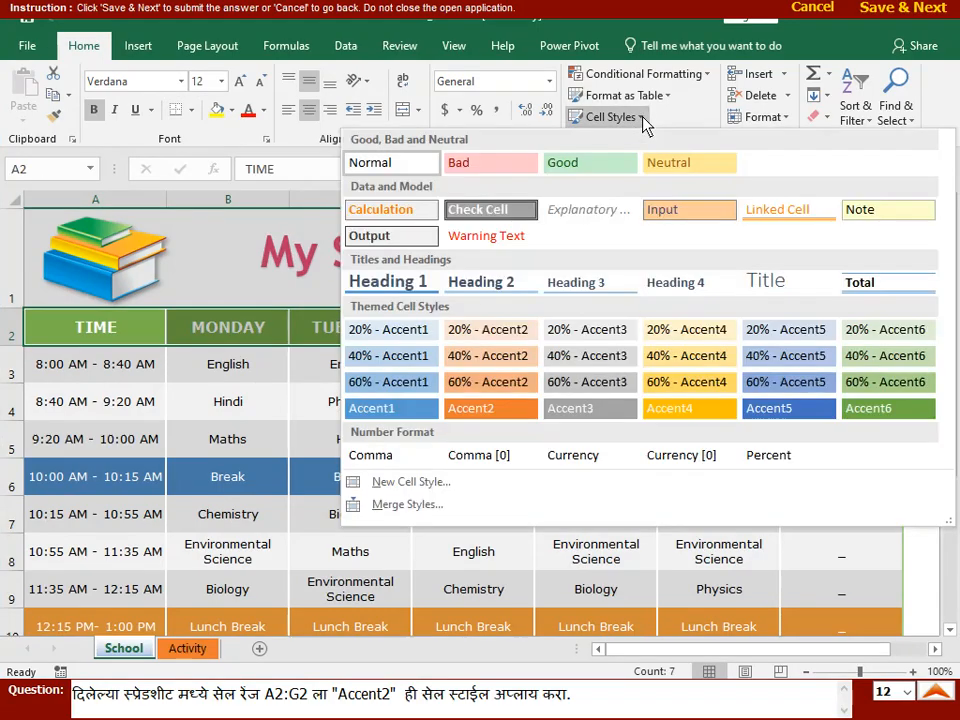
click(480, 410)
click(868, 206)
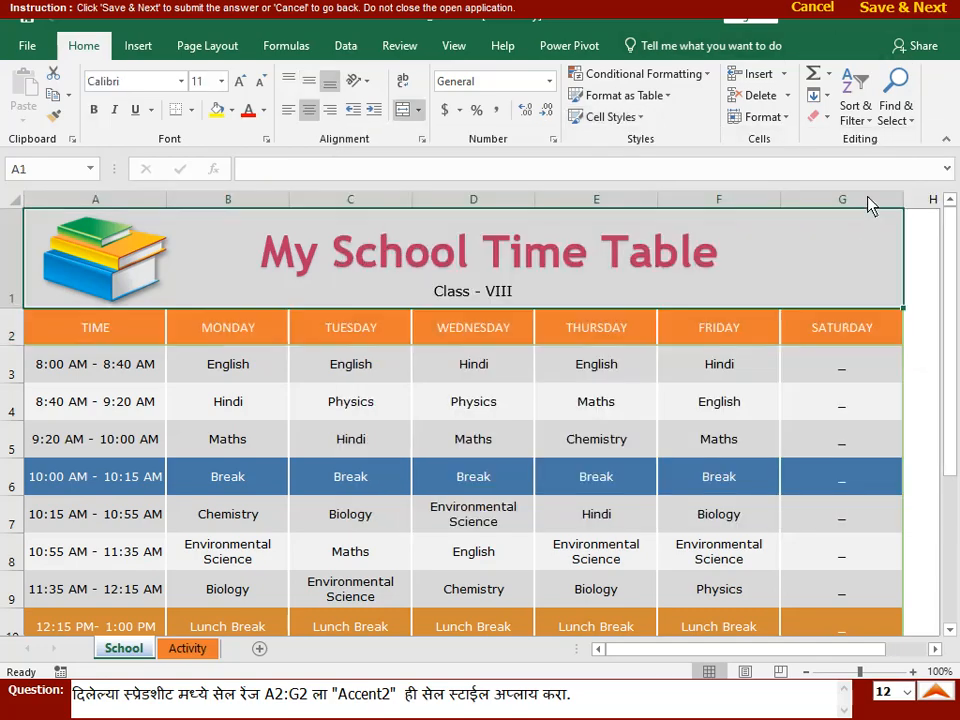
click(884, 8)
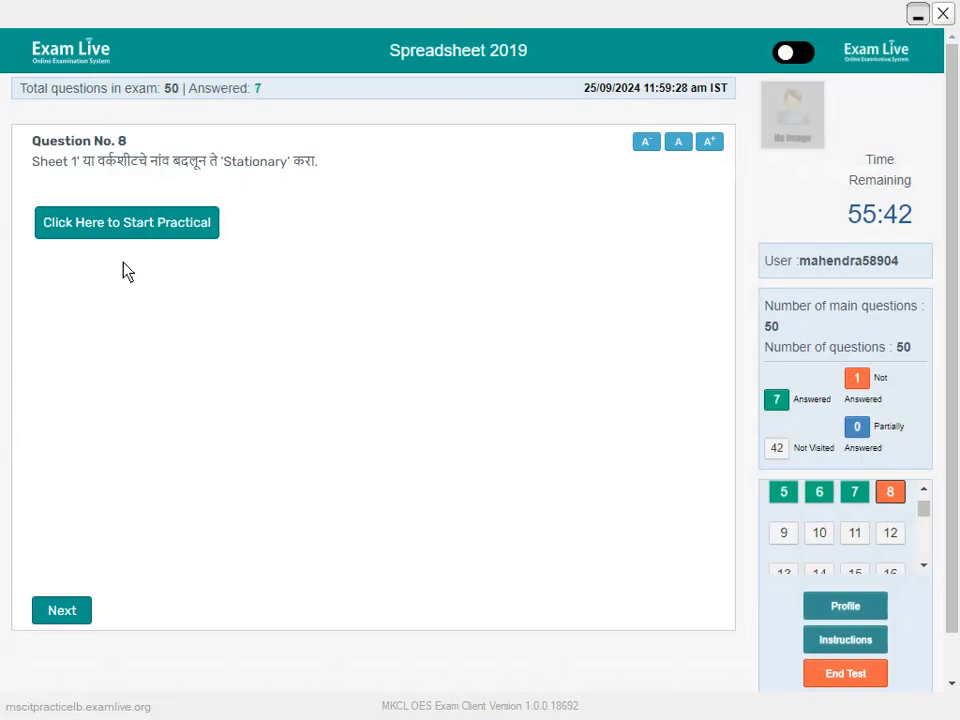
Step: In question 8's practical, rename the Sheet1 worksheet as Stationary and submit the answer
click(192, 233)
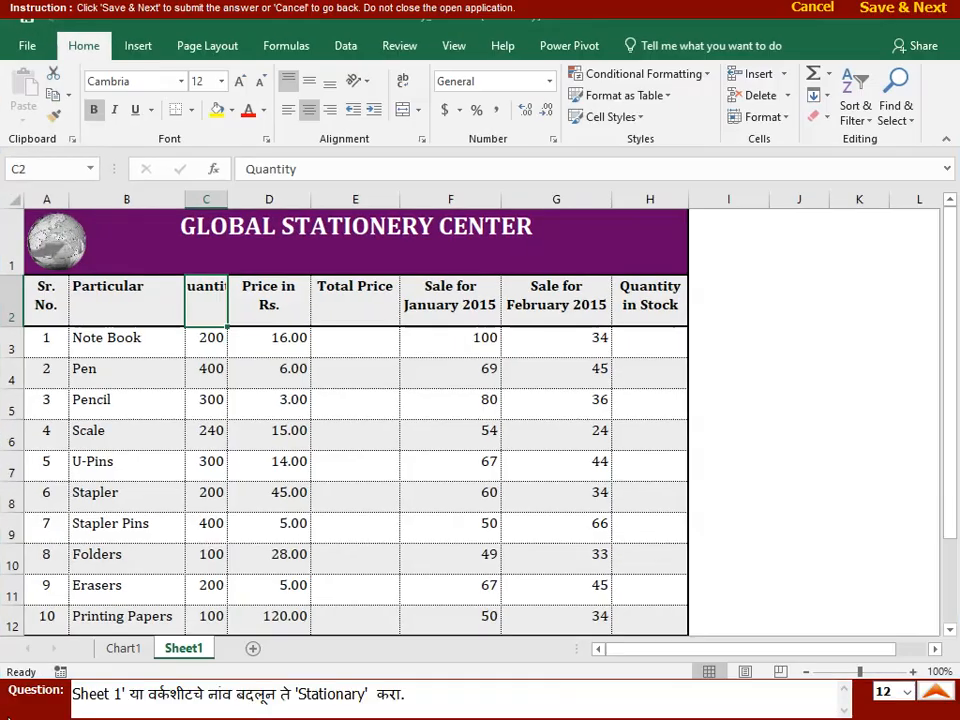
click(792, 127)
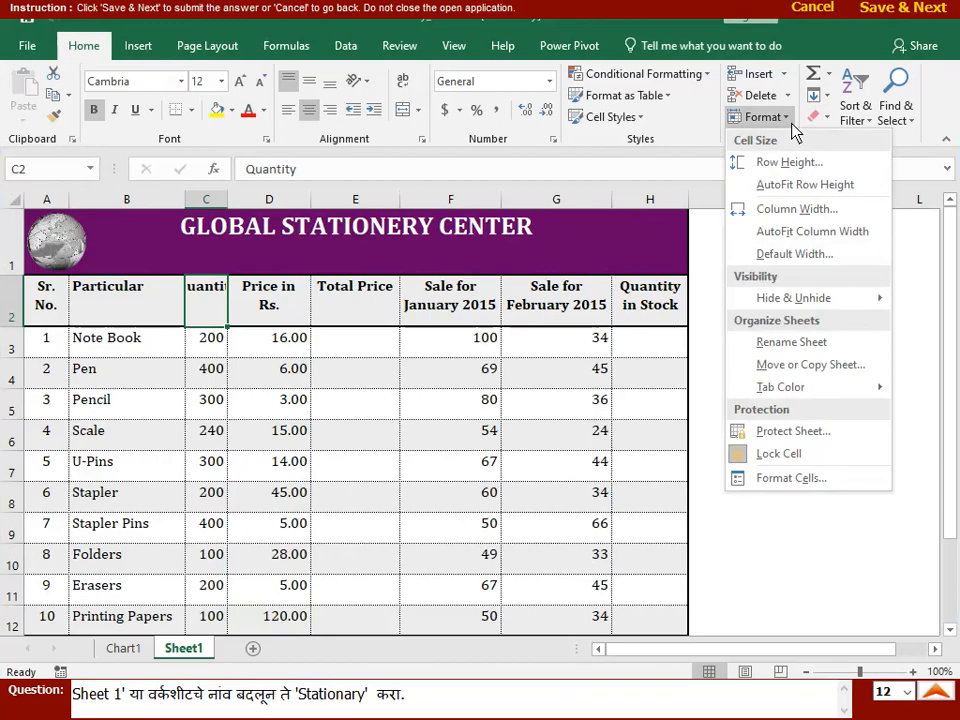
click(778, 343)
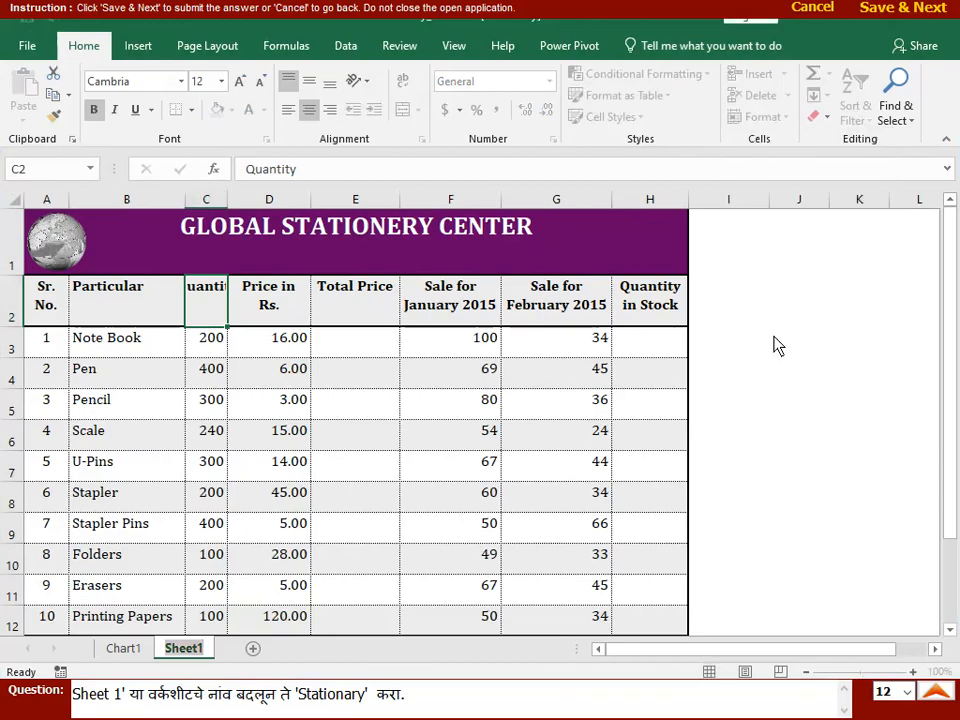
text(Staty)
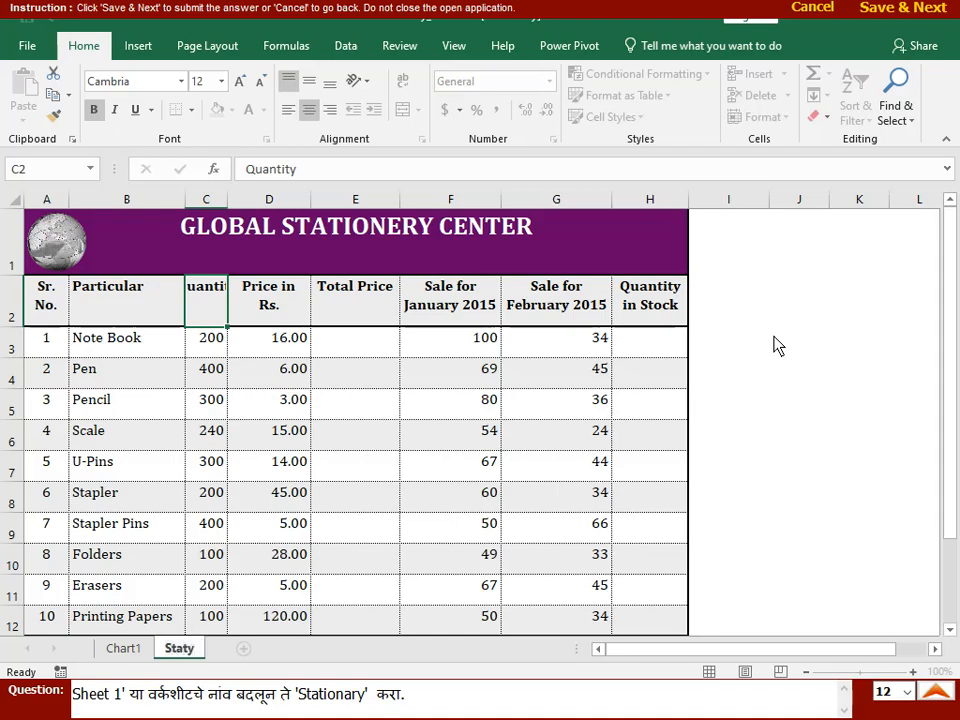
key(BackSpace)
text(ionary)
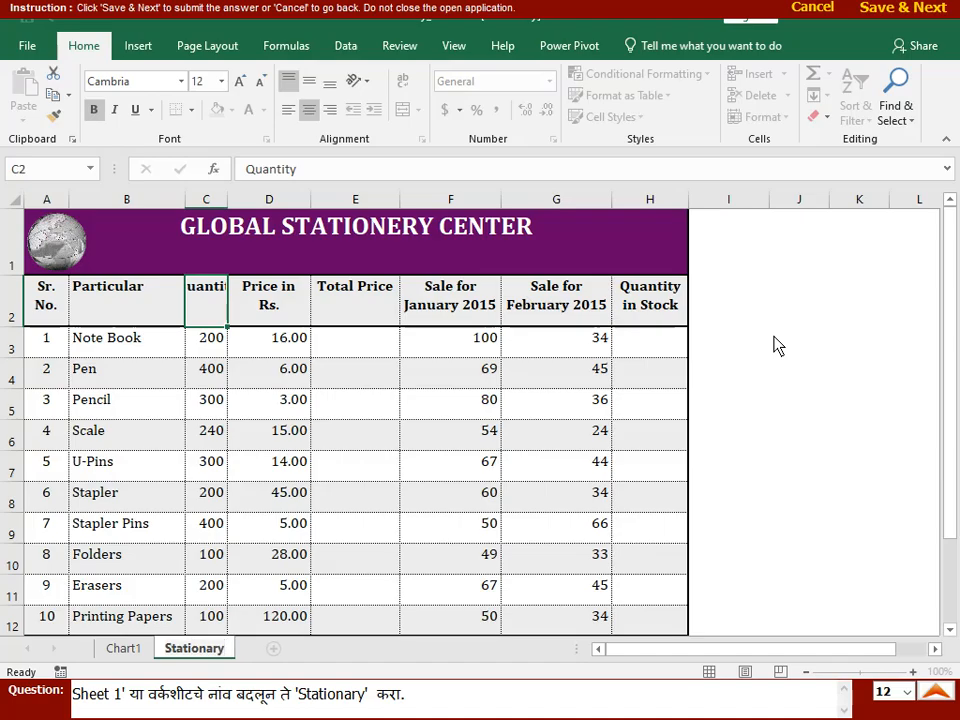
click(622, 400)
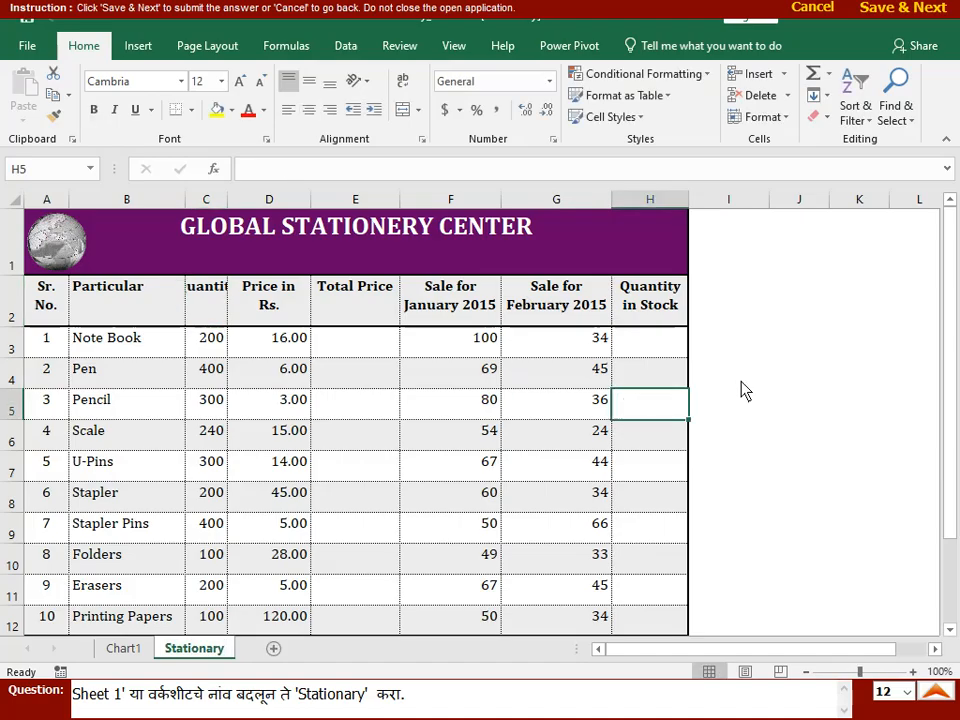
click(924, 10)
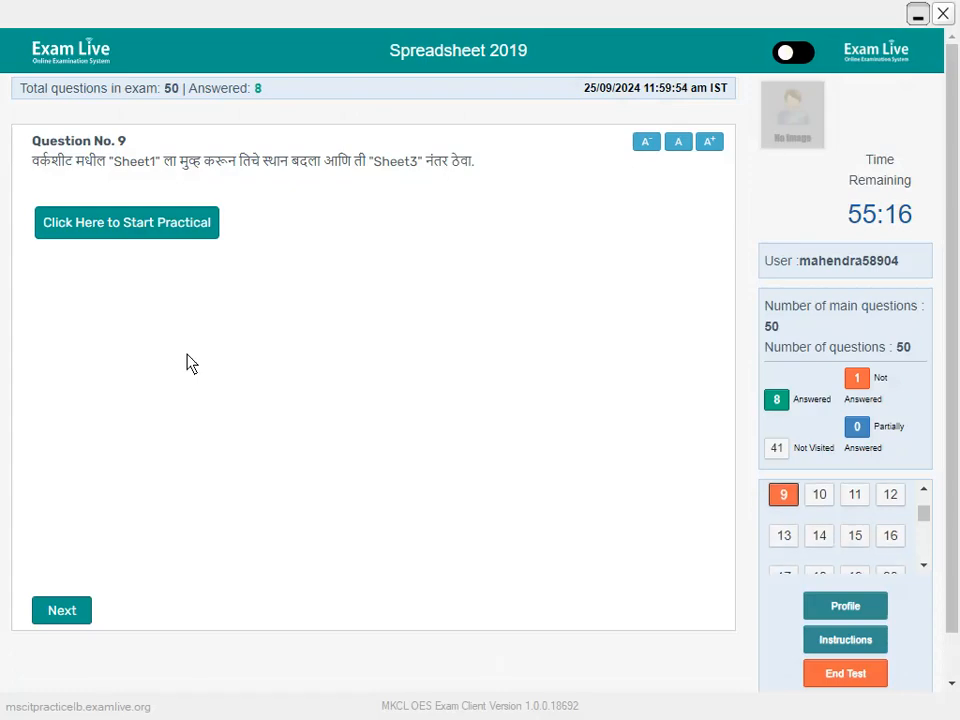
Step: In question 9's practical, move Sheet1 to the end, after Sheet3, and submit the answer
click(168, 228)
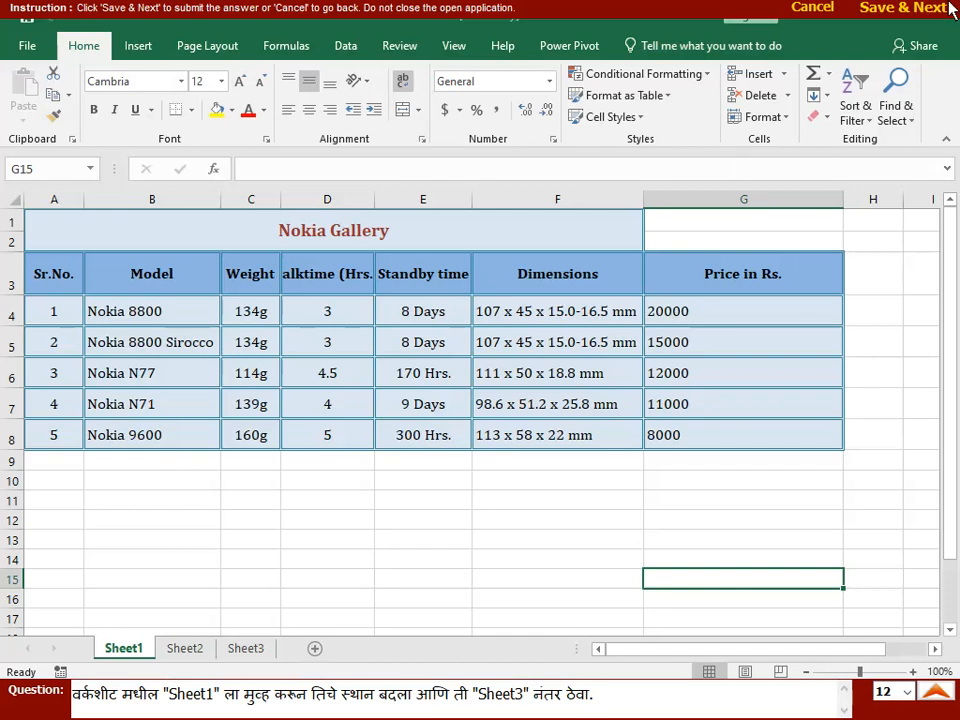
click(785, 118)
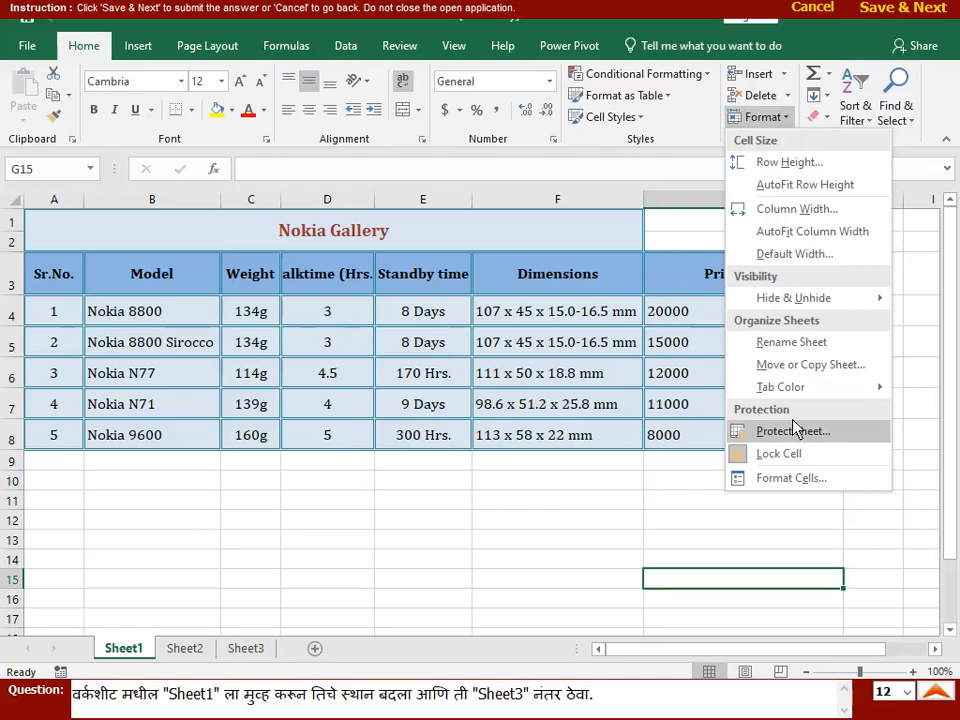
click(805, 366)
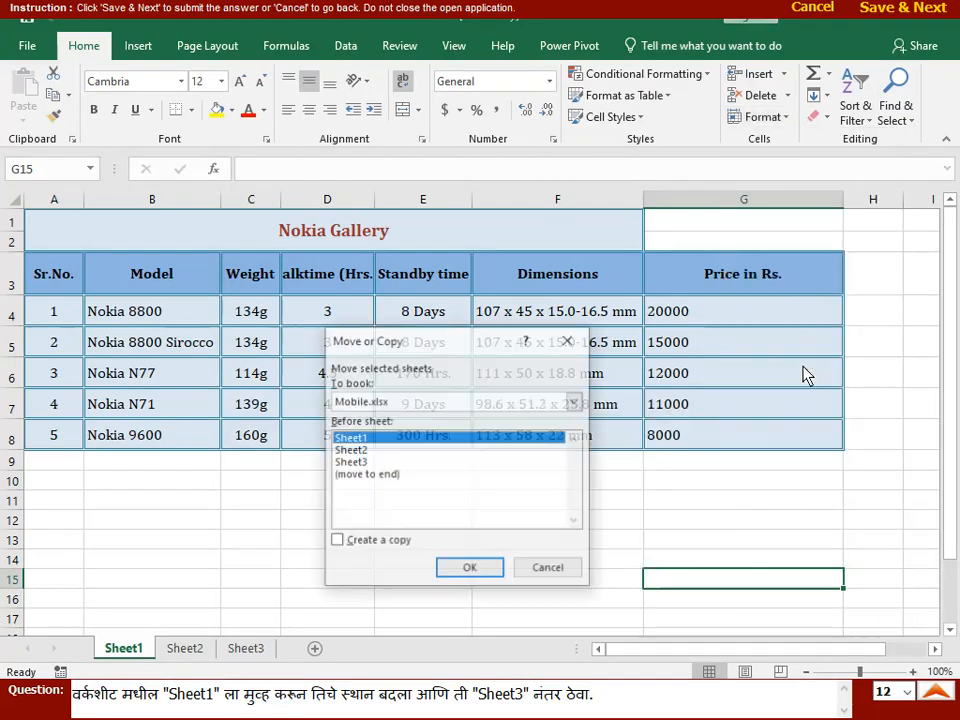
click(366, 475)
click(467, 568)
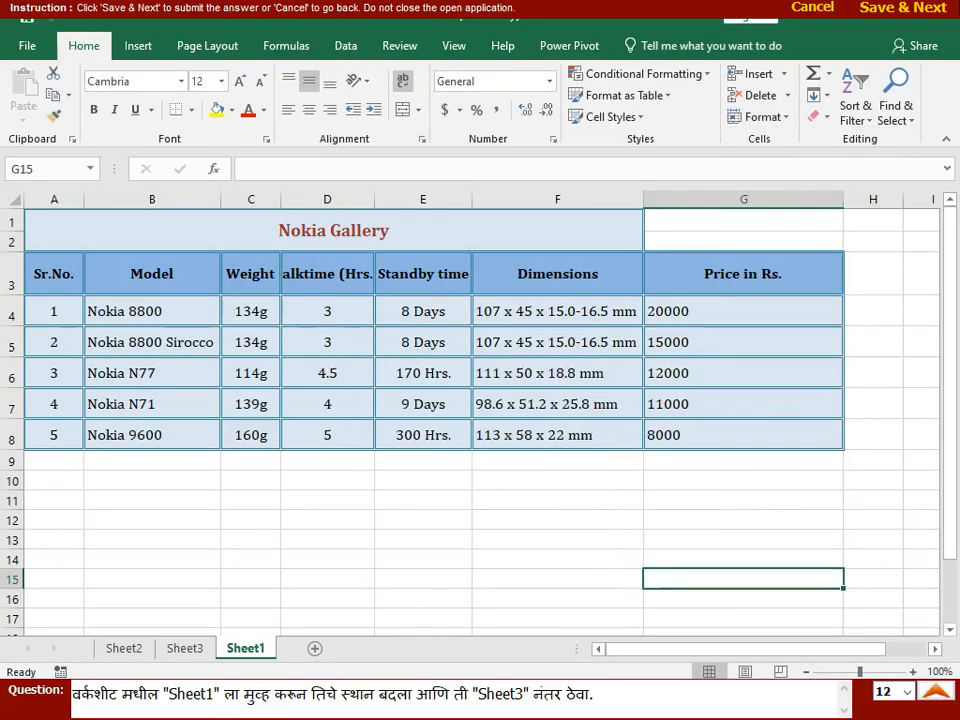
click(932, 10)
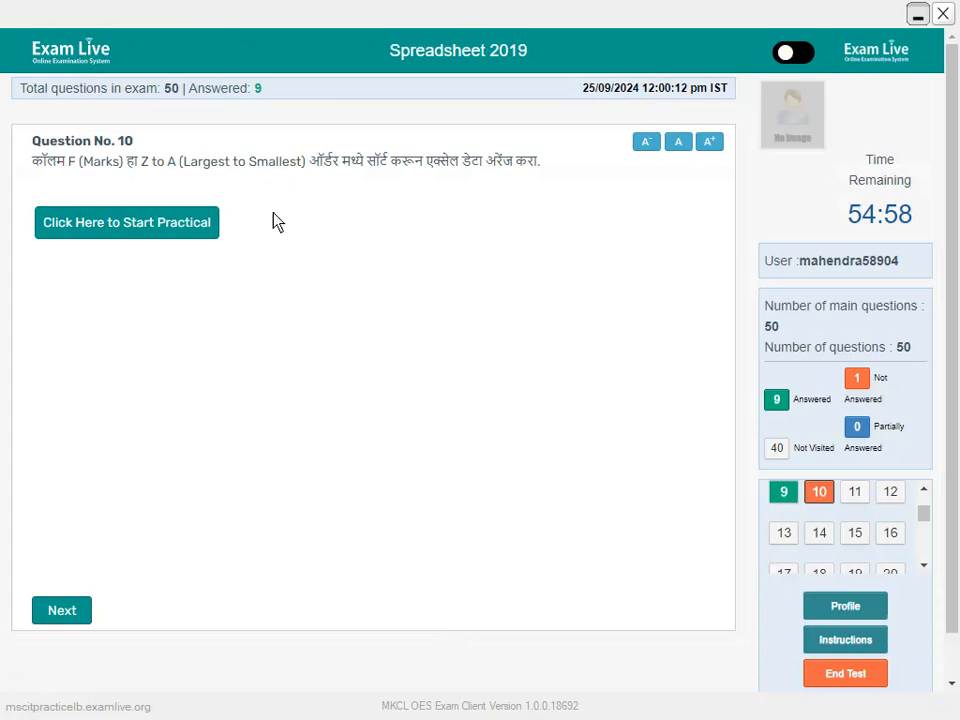
Step: In question 10's practical, sort the table by Marks (column F) from largest to smallest and submit the answer
click(165, 225)
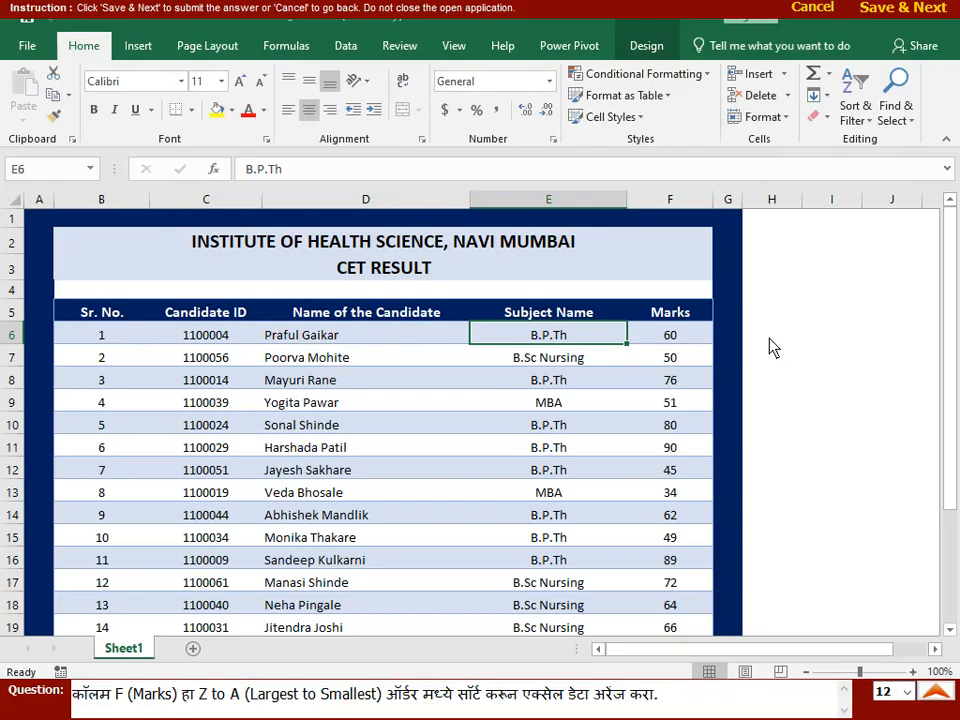
click(680, 316)
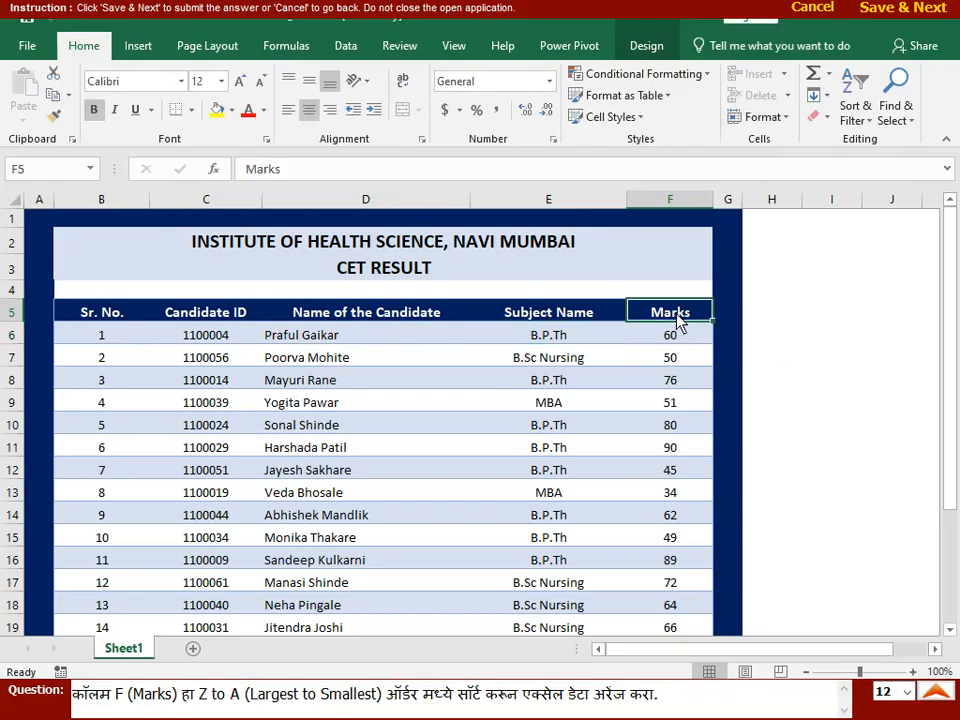
click(855, 116)
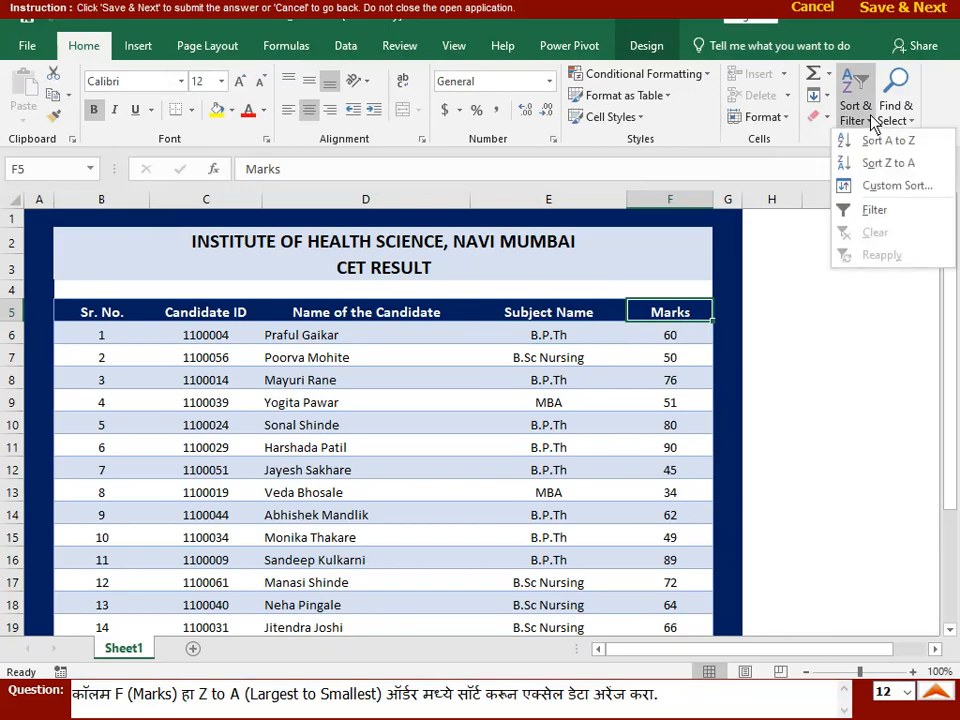
click(873, 166)
click(885, 310)
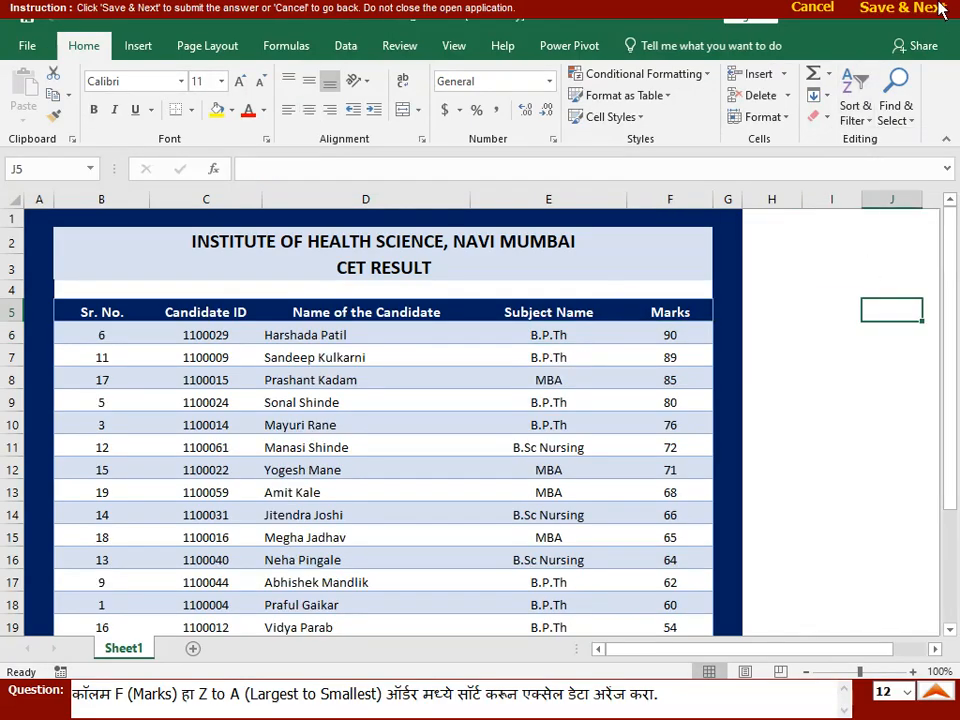
click(940, 8)
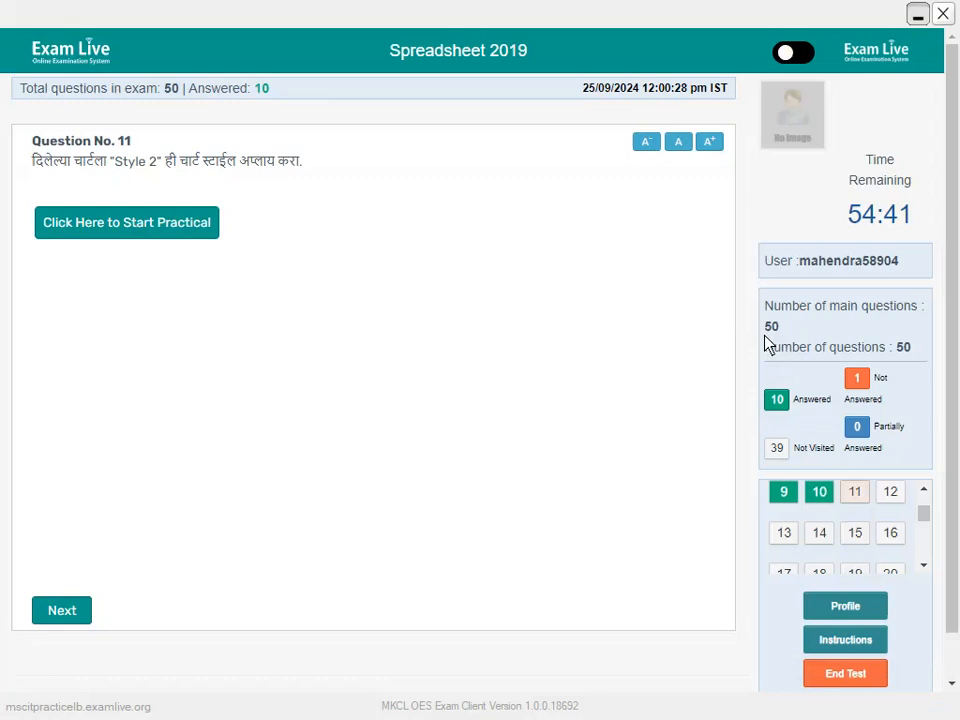
Step: In question 11's practical, apply chart Style 2 to the pie chart on the Car Loan sheet and submit the answer
click(80, 230)
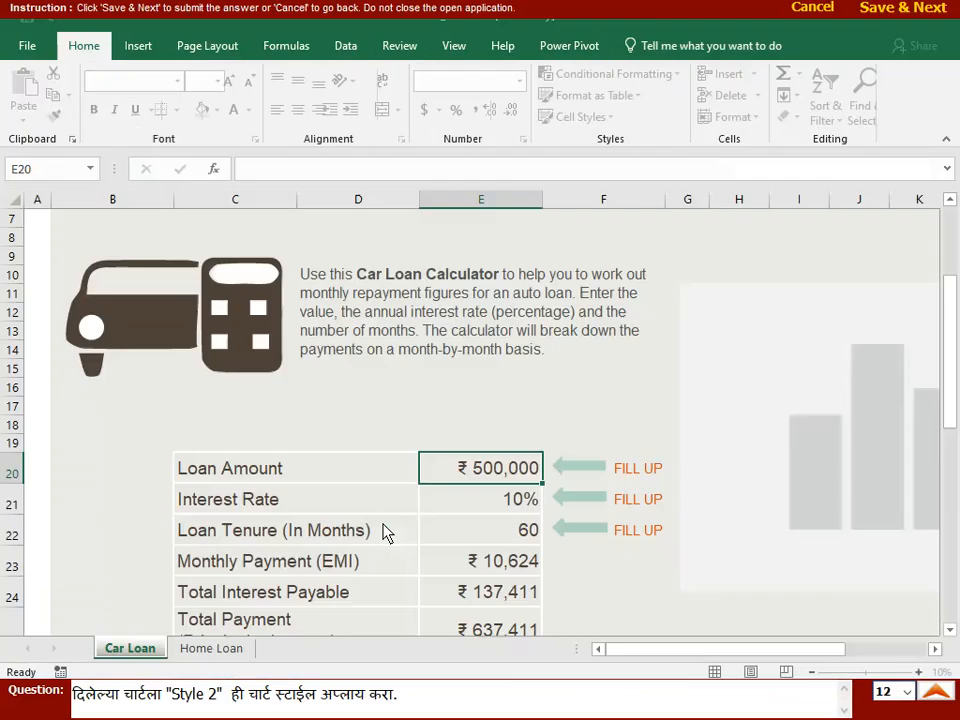
click(784, 377)
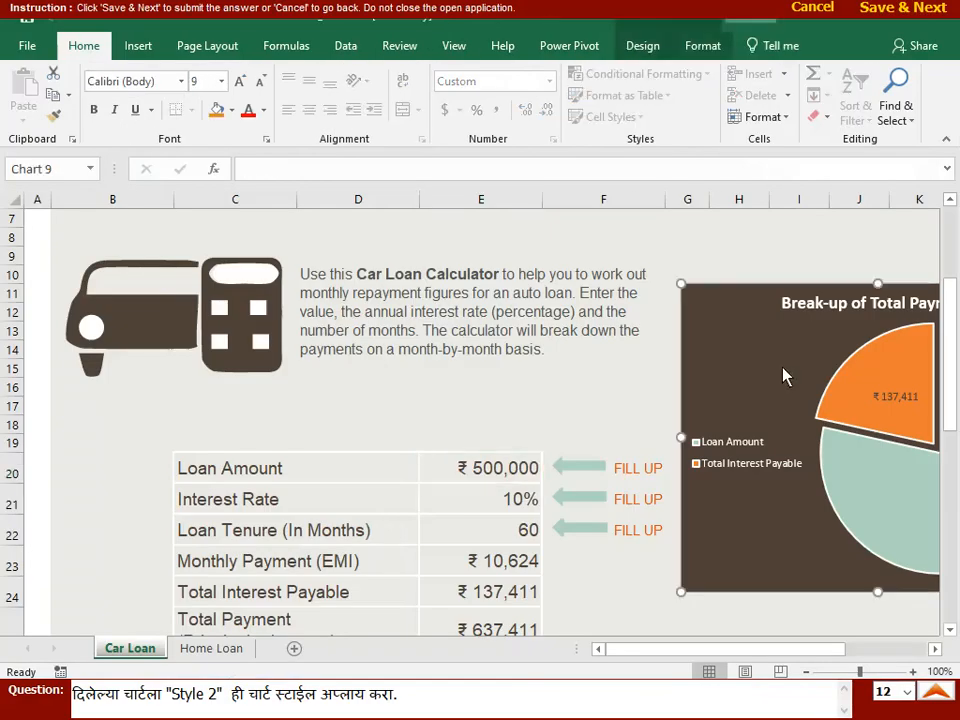
click(643, 45)
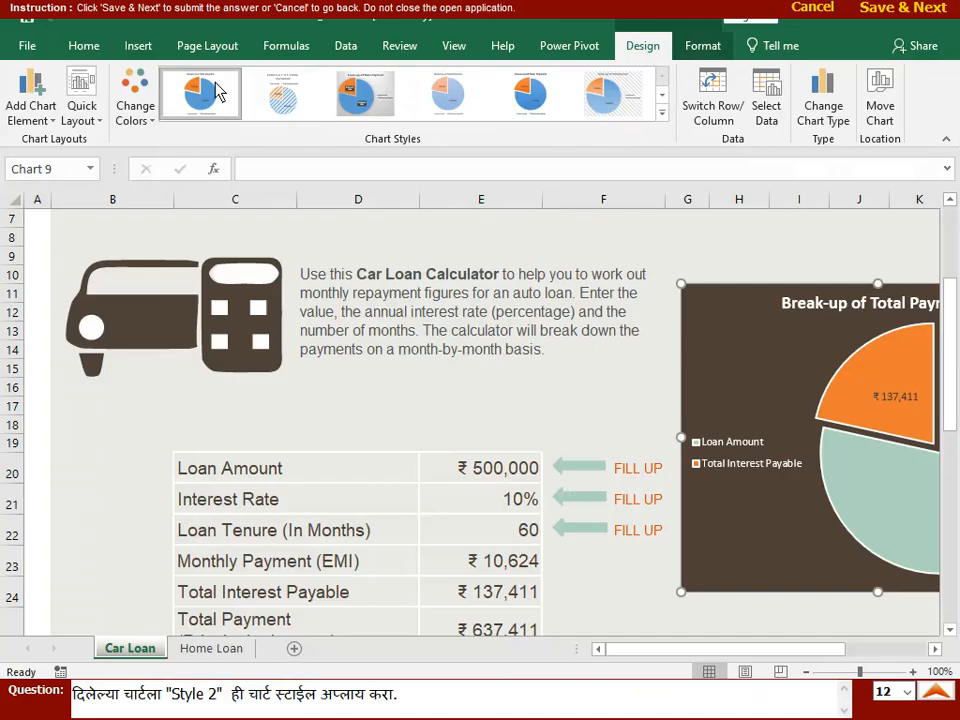
click(285, 116)
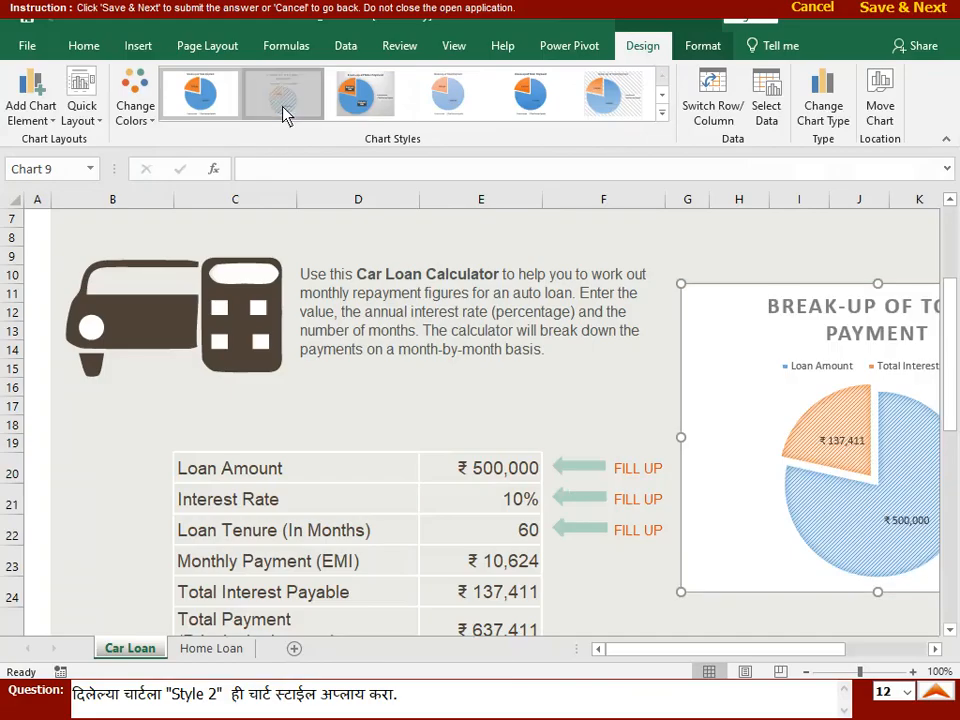
click(909, 8)
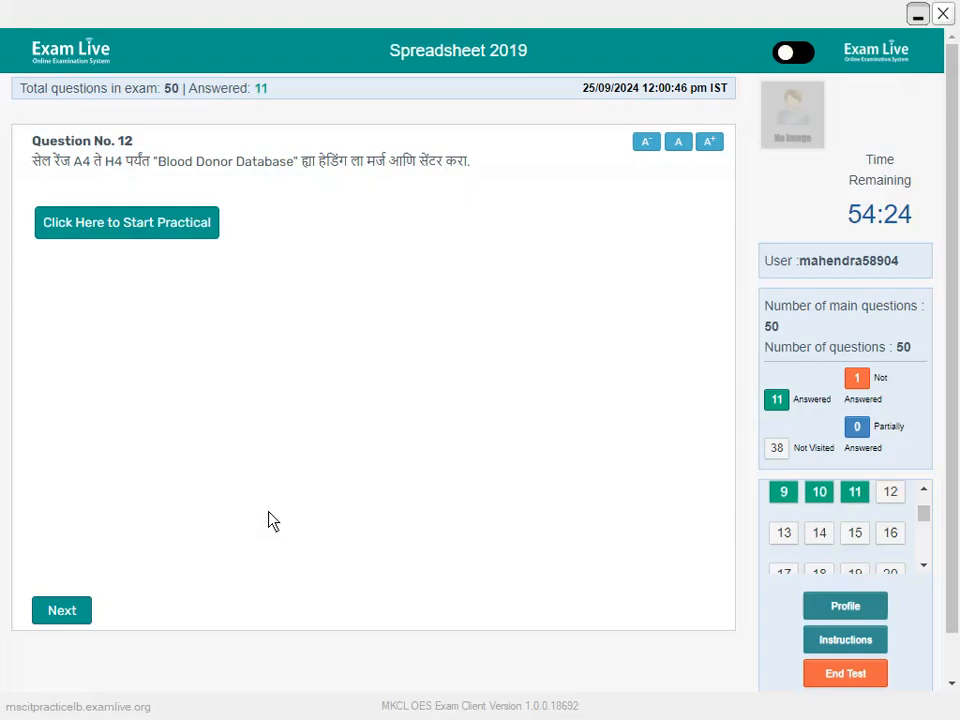
Step: In question 12's practical, merge and center the Blood Donor Database heading across A4:H4 and submit the answer
click(140, 224)
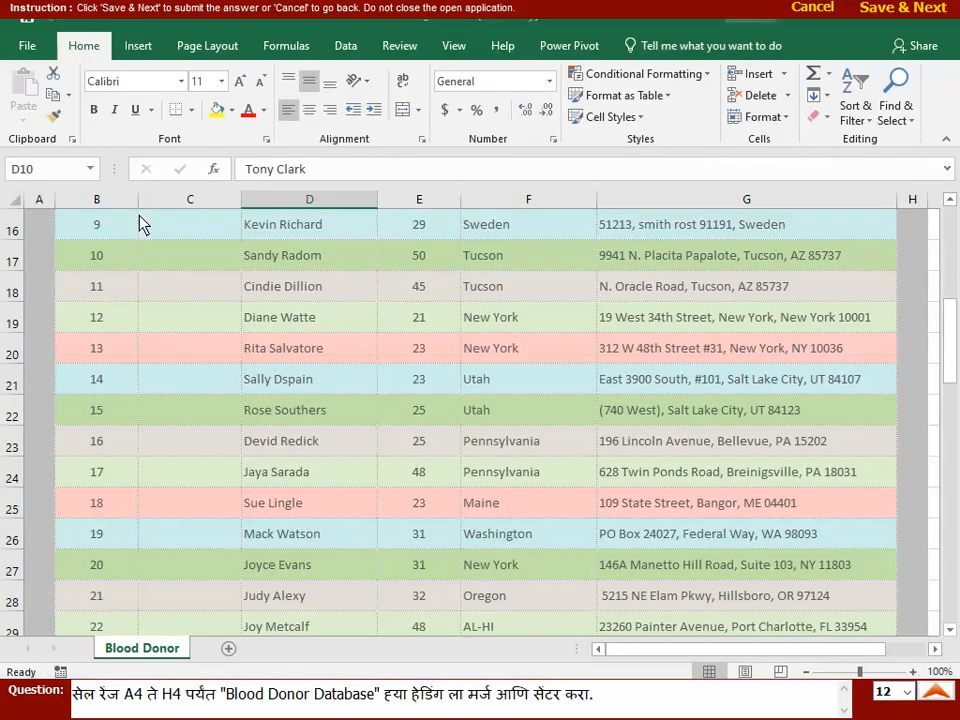
drag(957, 344, 957, 254)
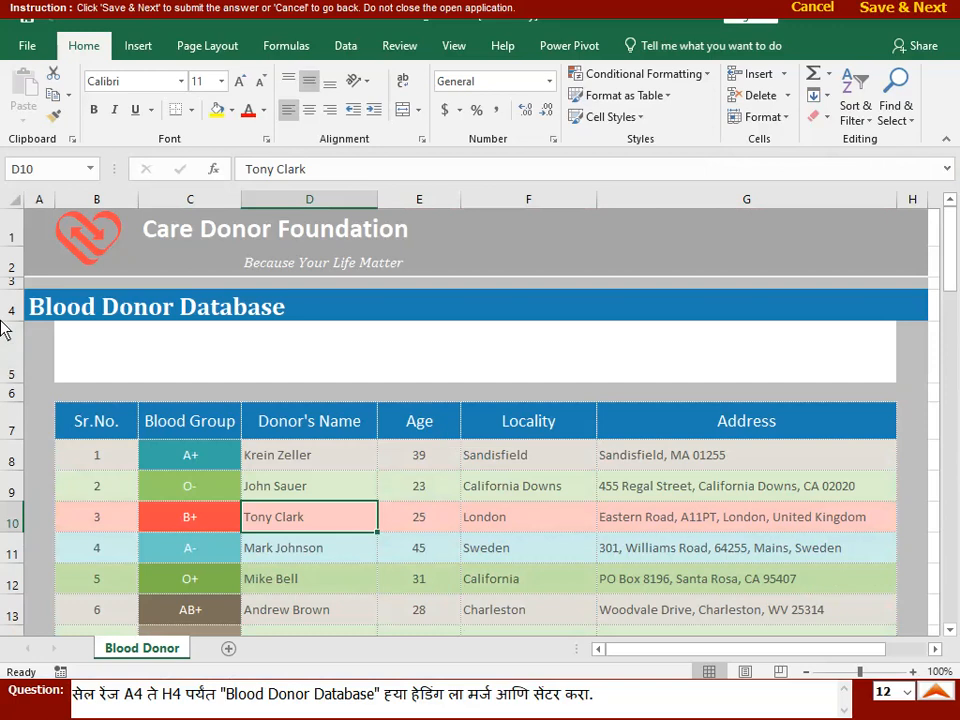
click(44, 313)
drag(44, 313, 911, 313)
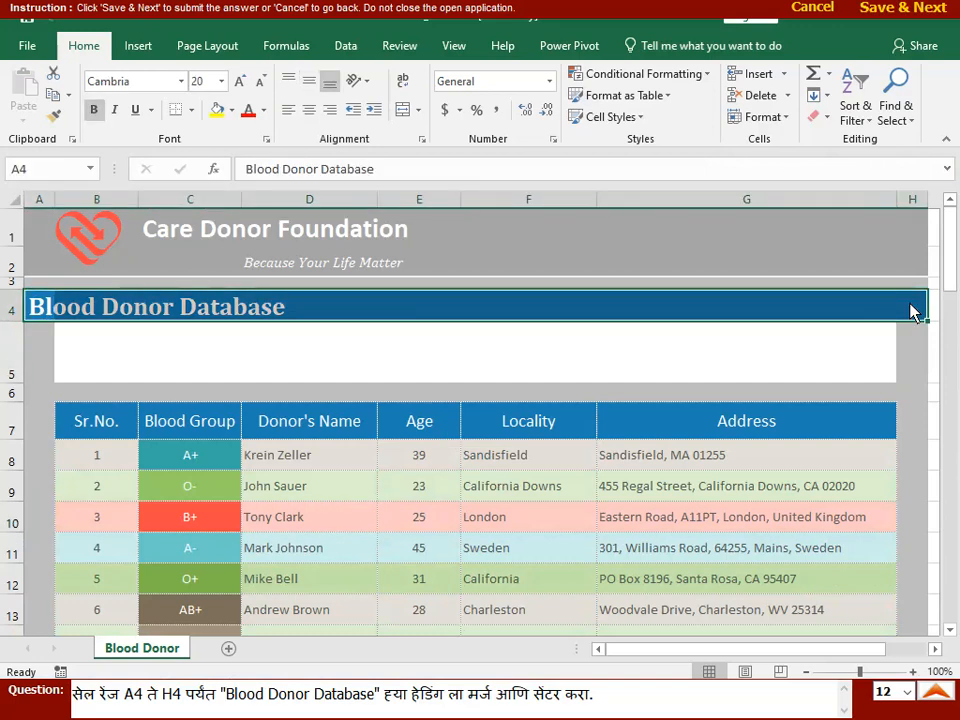
click(421, 116)
click(420, 134)
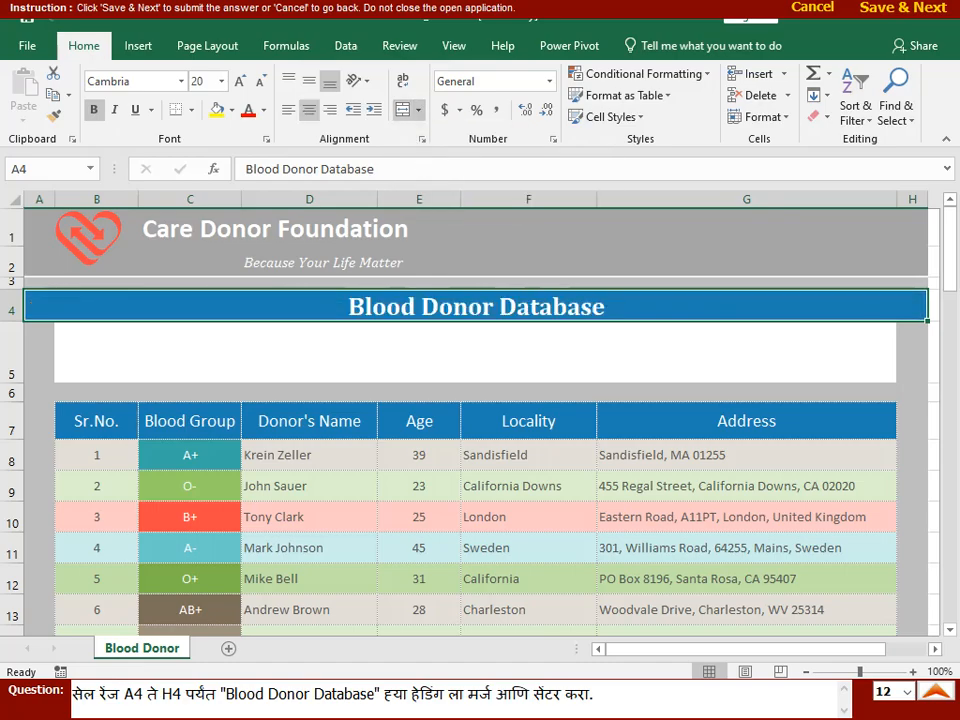
click(880, 8)
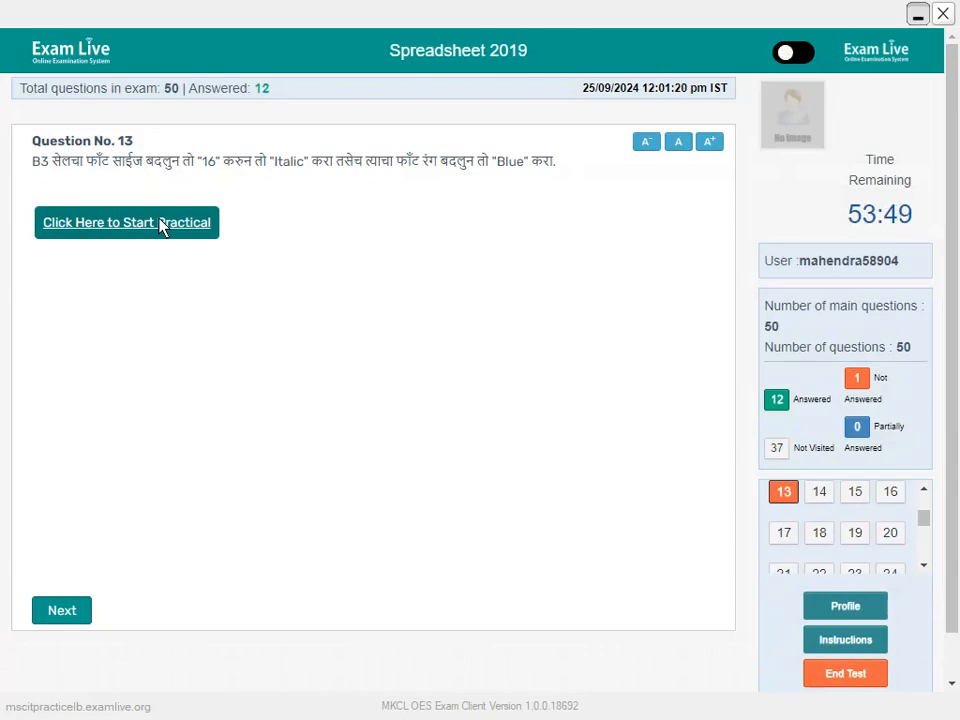
Step: In question 13's practical, format cell B3 with font size 16, italic and the standard Blue font color, and submit the answer
click(160, 227)
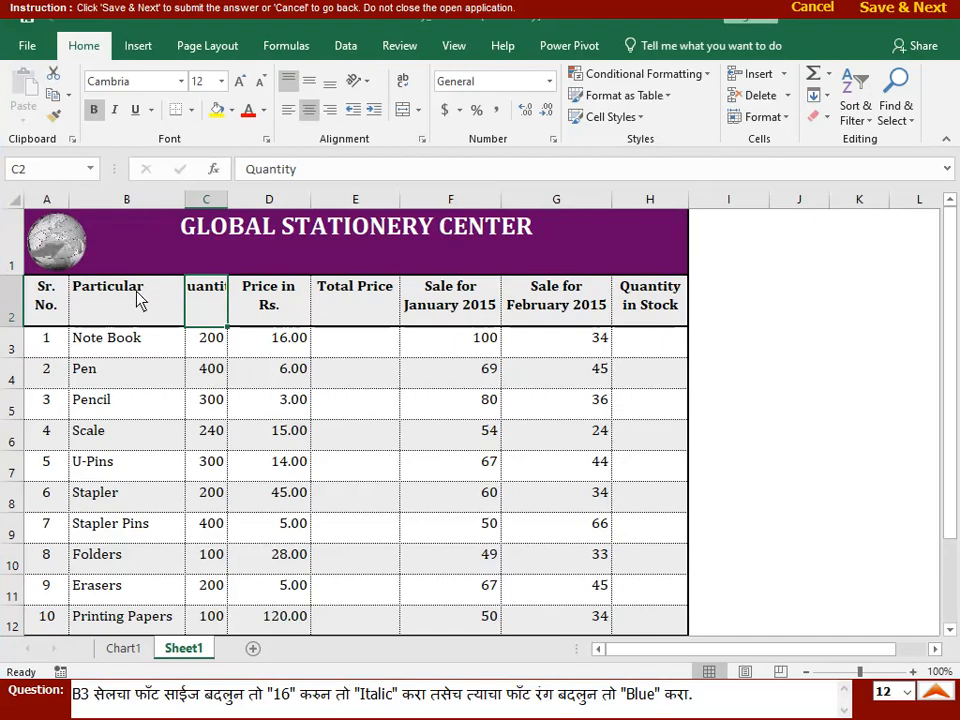
click(131, 350)
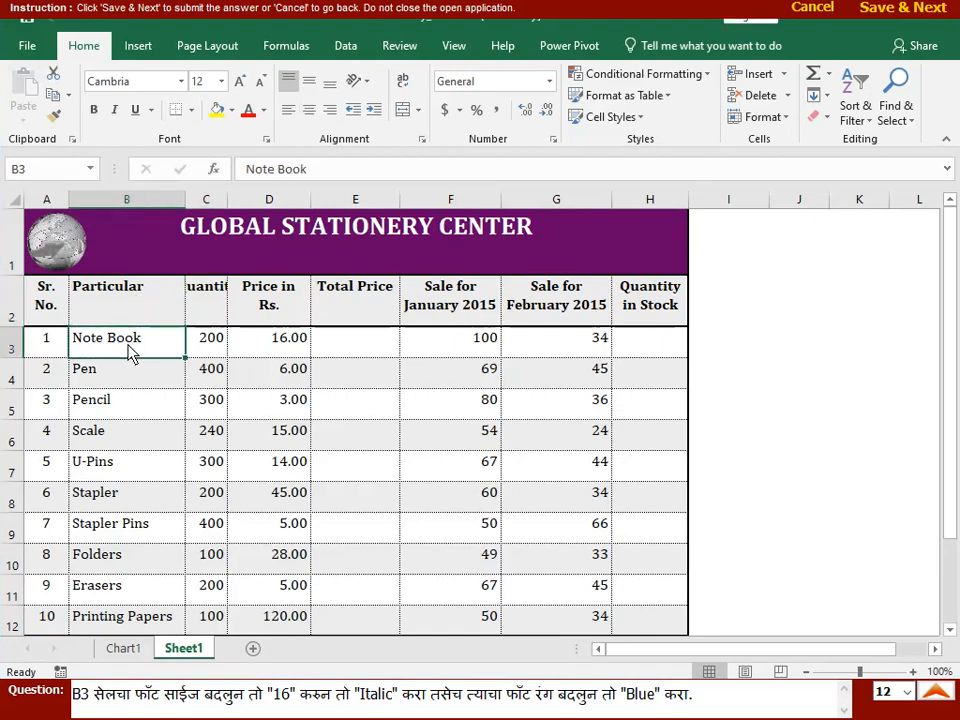
click(221, 83)
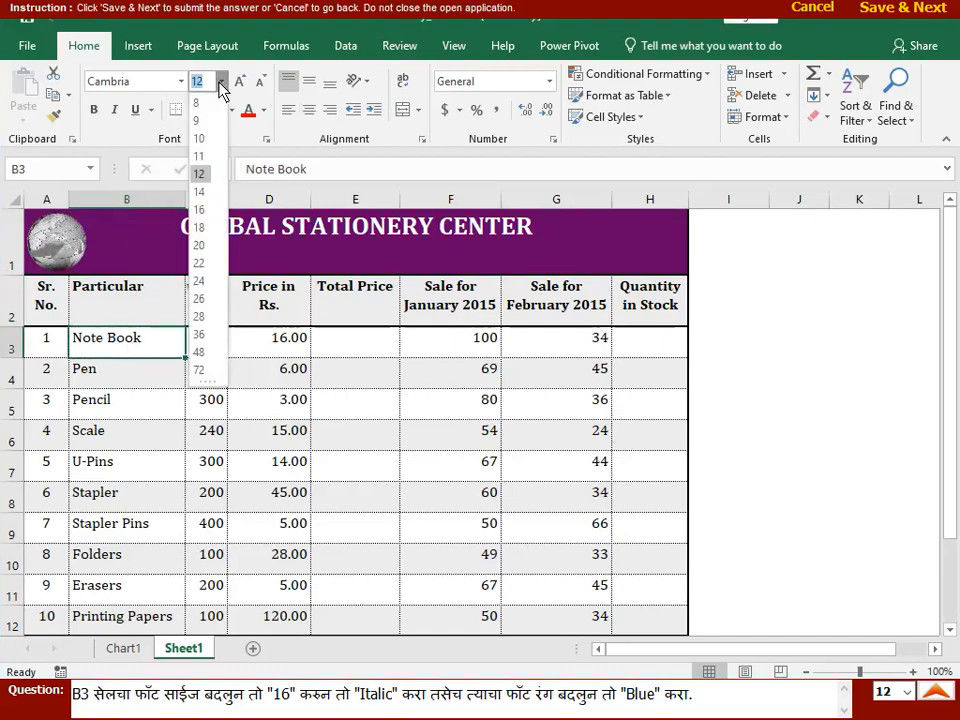
click(200, 212)
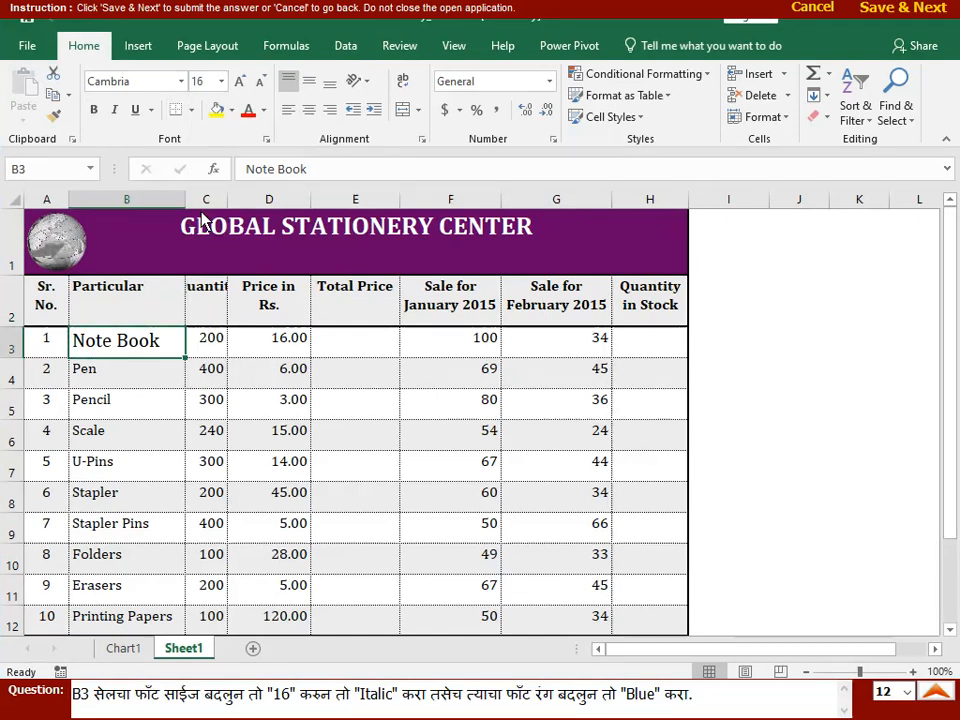
click(120, 111)
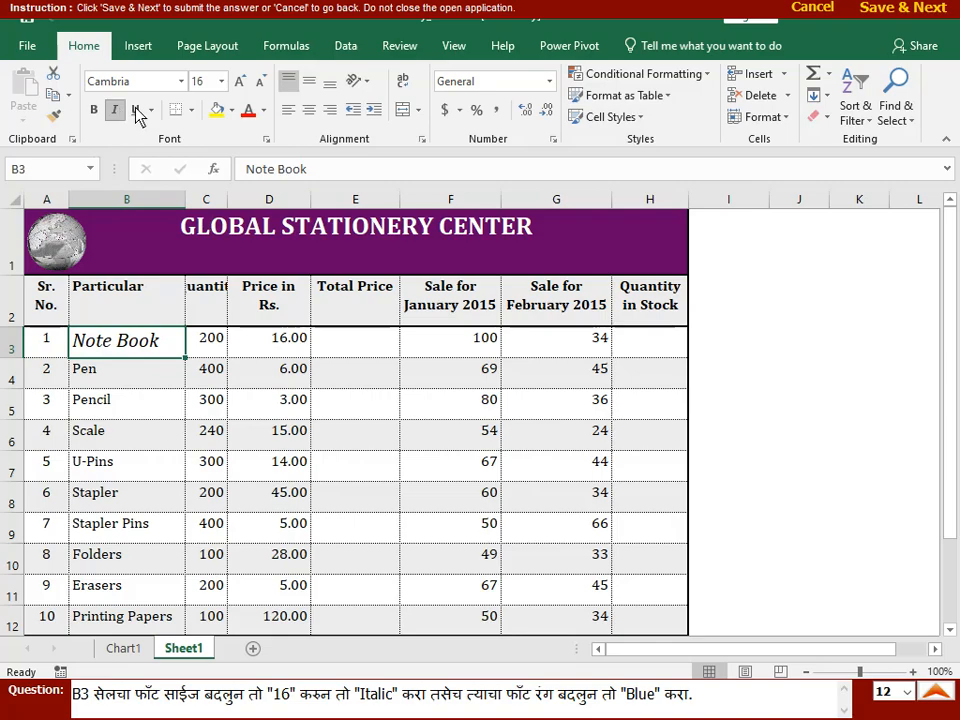
click(265, 111)
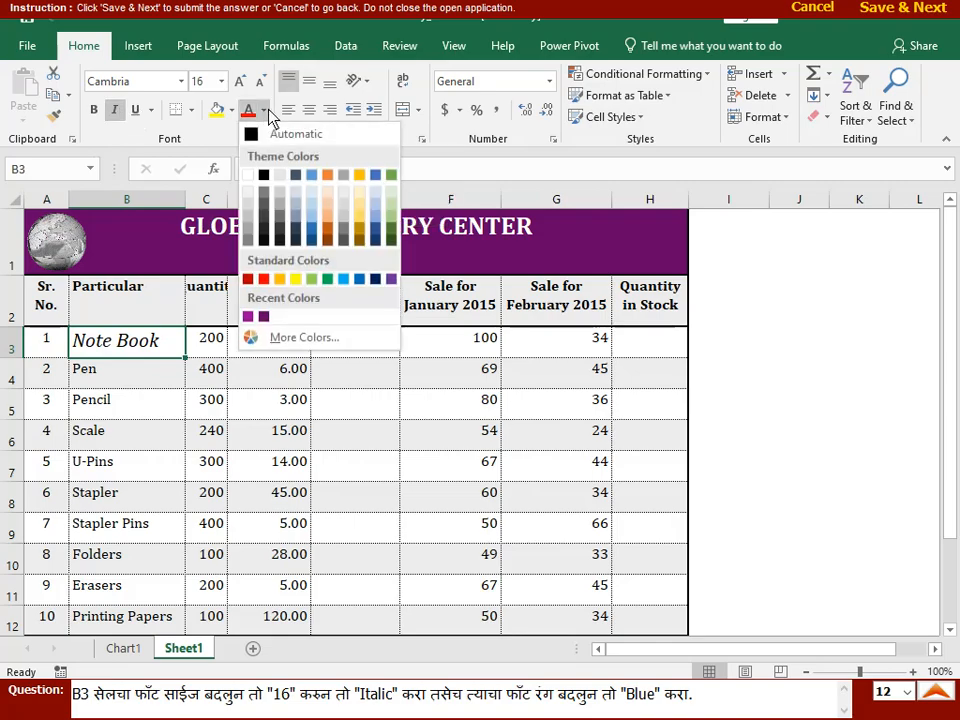
click(362, 287)
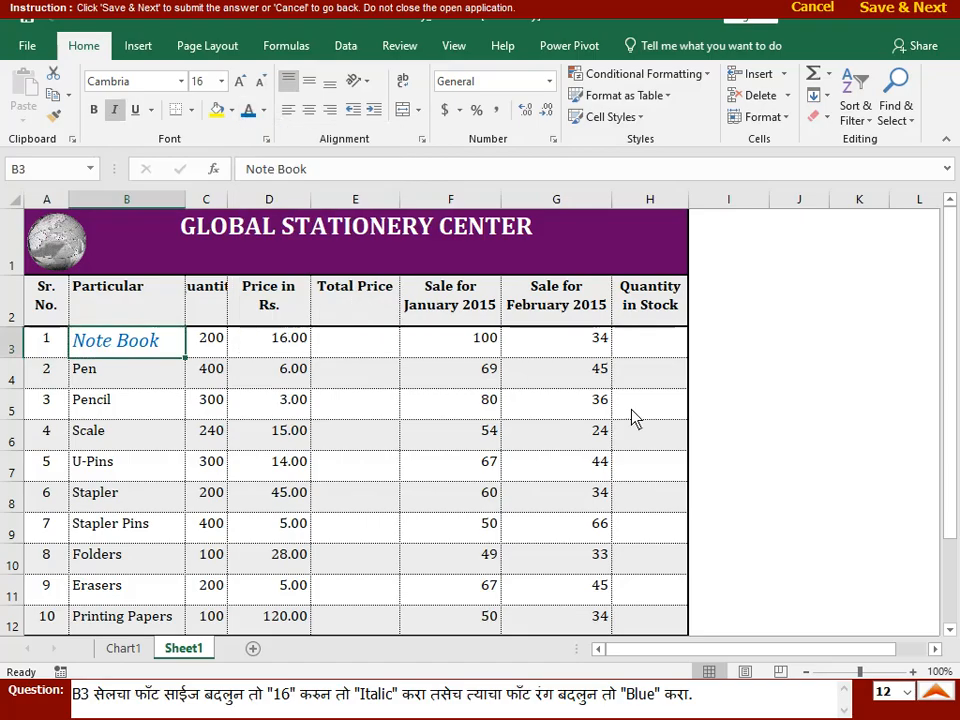
click(790, 405)
click(889, 7)
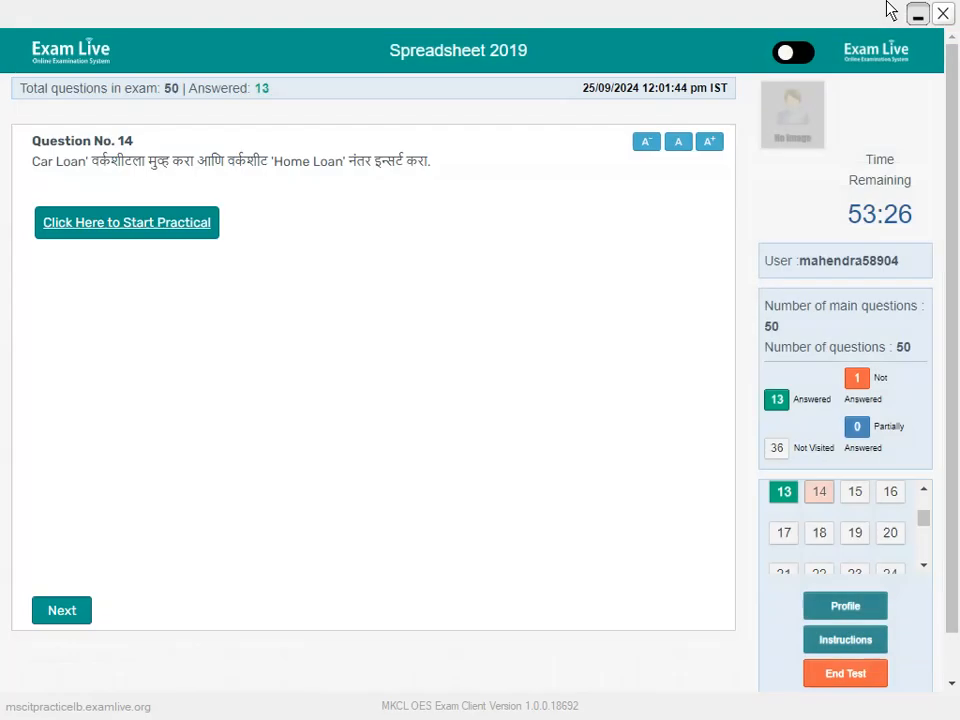
Step: Start question 14's practical
click(92, 231)
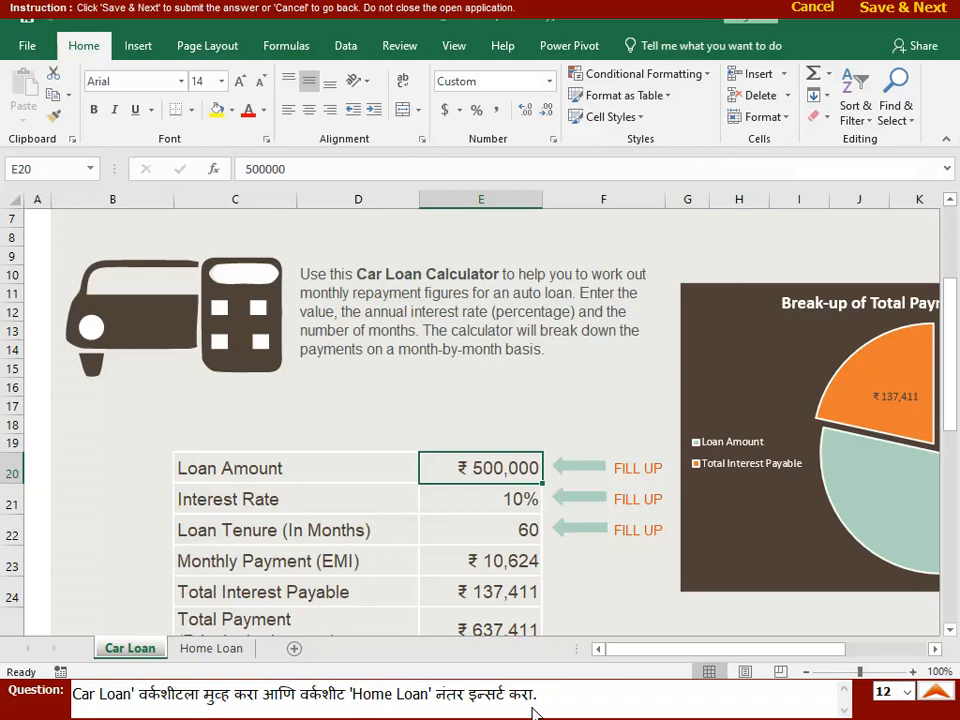
Step: Try to reposition the Car Loan sheet by moving it before the Home Loan sheet
click(786, 120)
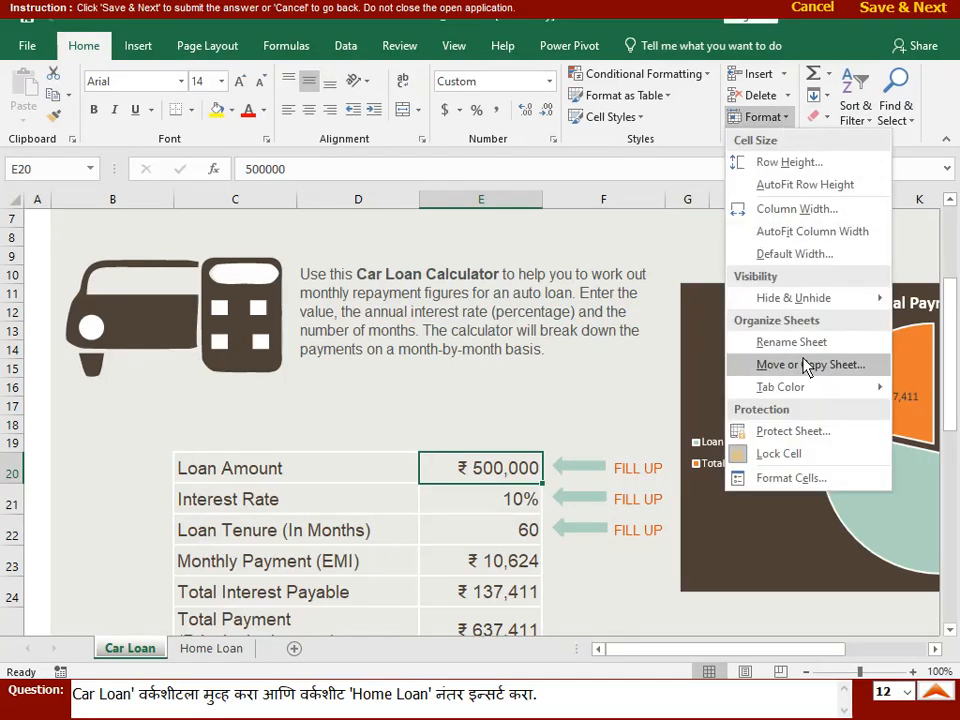
click(755, 364)
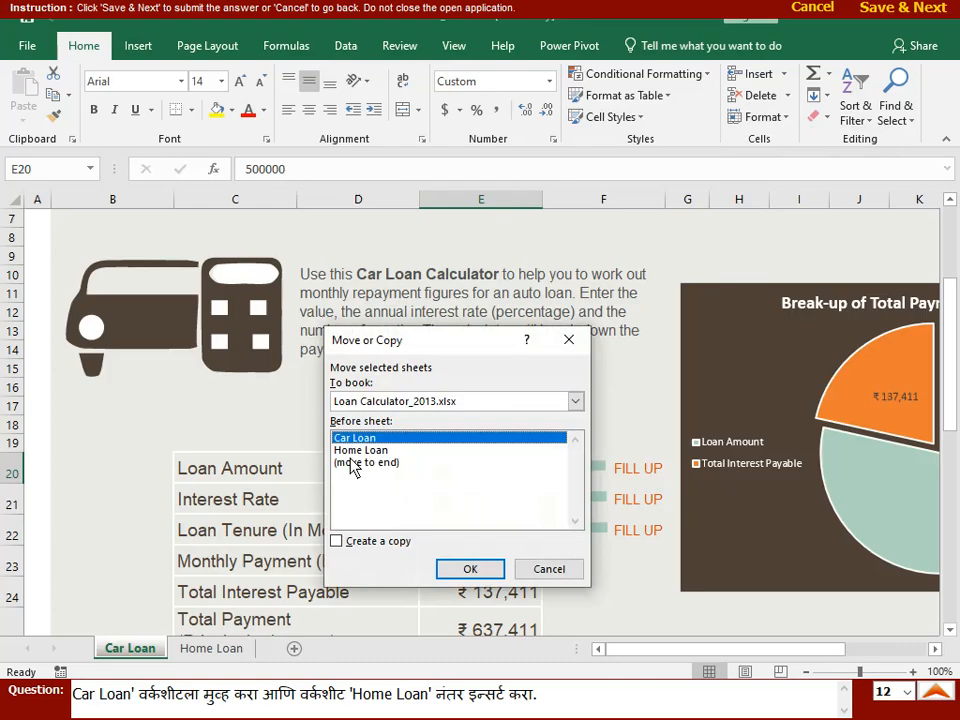
click(349, 452)
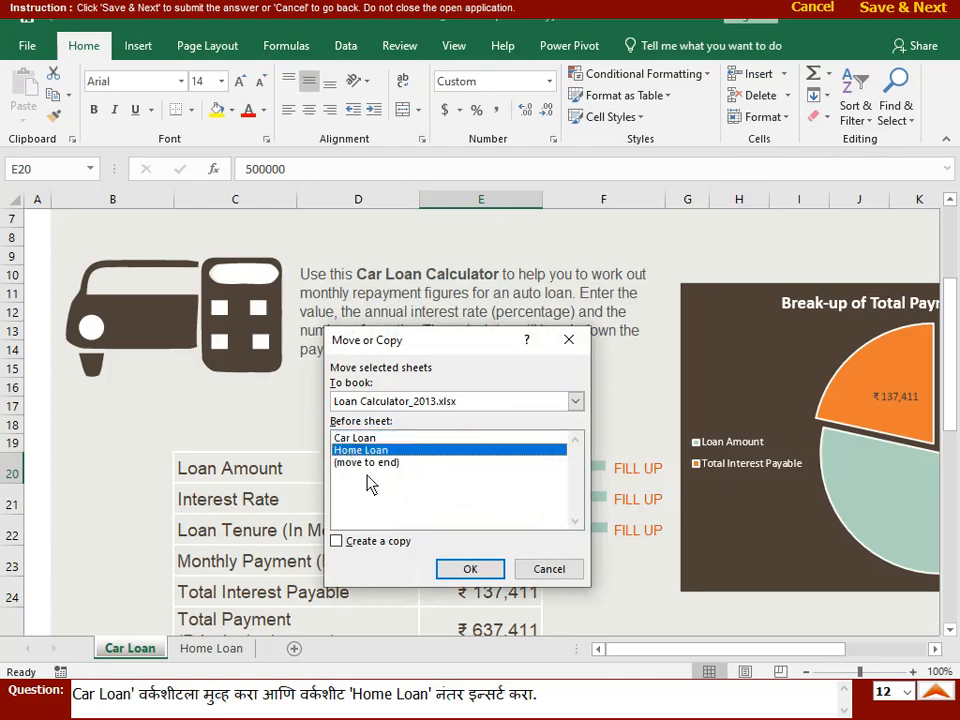
click(487, 572)
Step: Move the Car Loan sheet to the end, after Home Loan, and submit question 14's answer
click(763, 117)
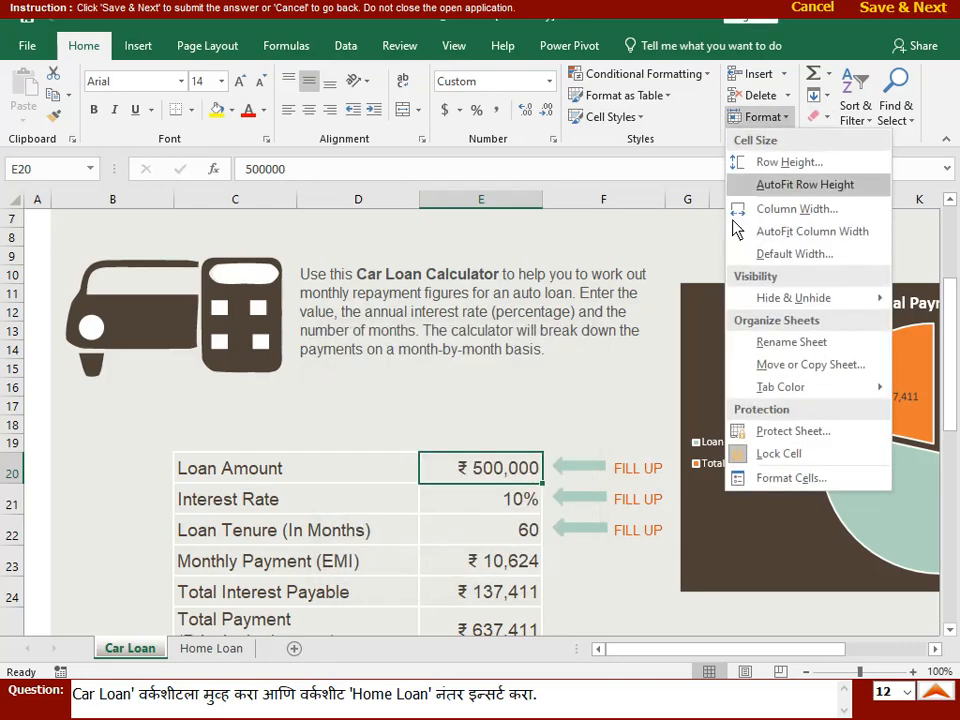
click(755, 370)
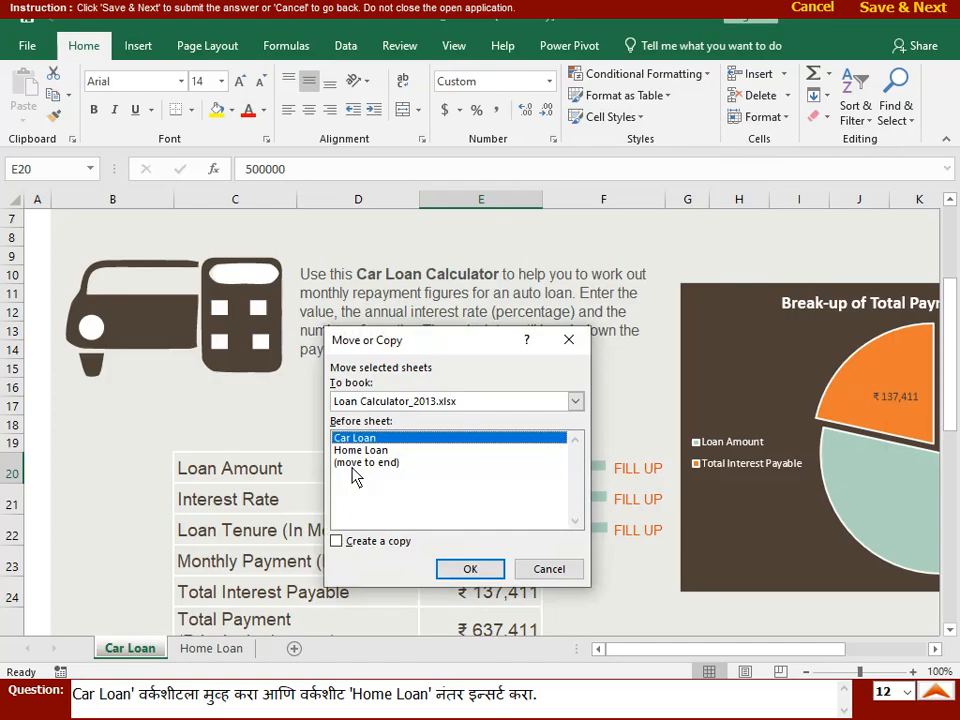
click(356, 461)
click(470, 566)
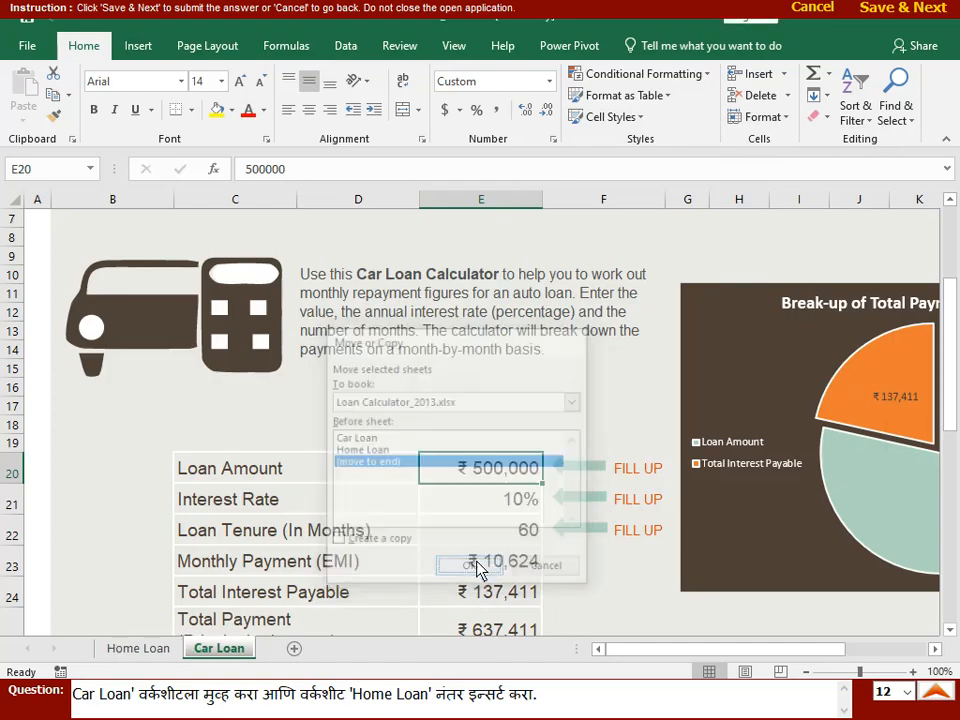
click(925, 8)
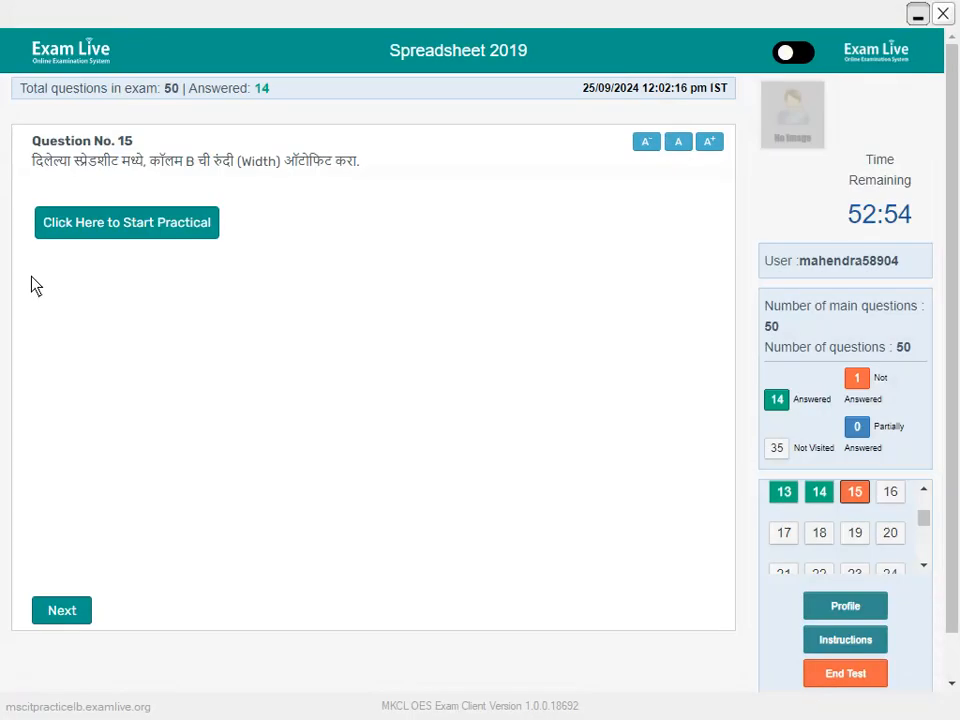
Step: In question 15's practical, autofit the width of column B and submit the answer
click(195, 222)
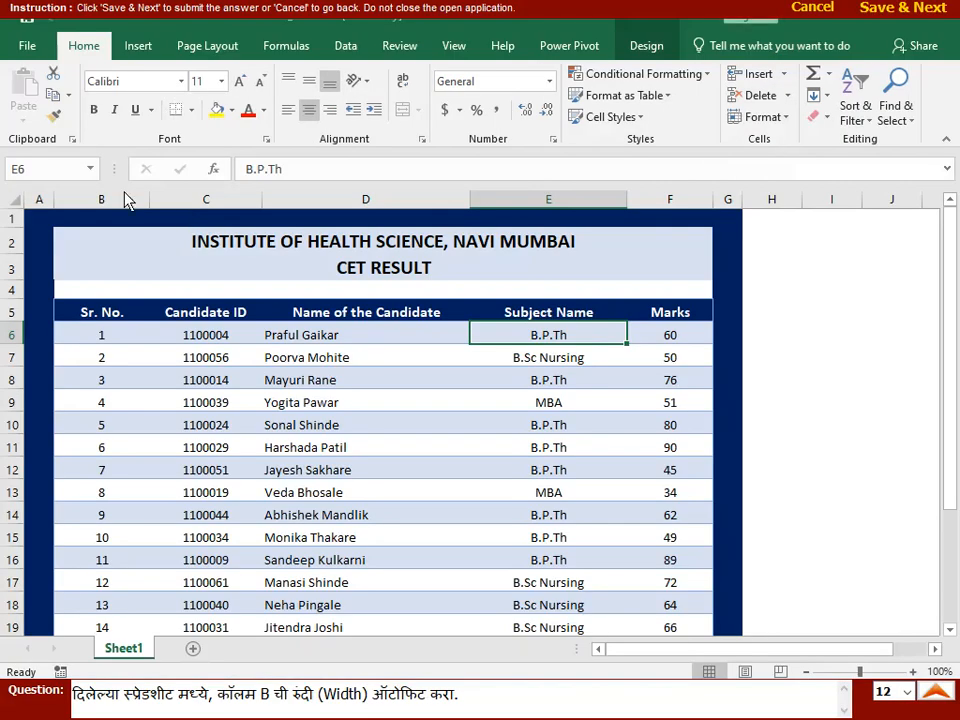
click(97, 199)
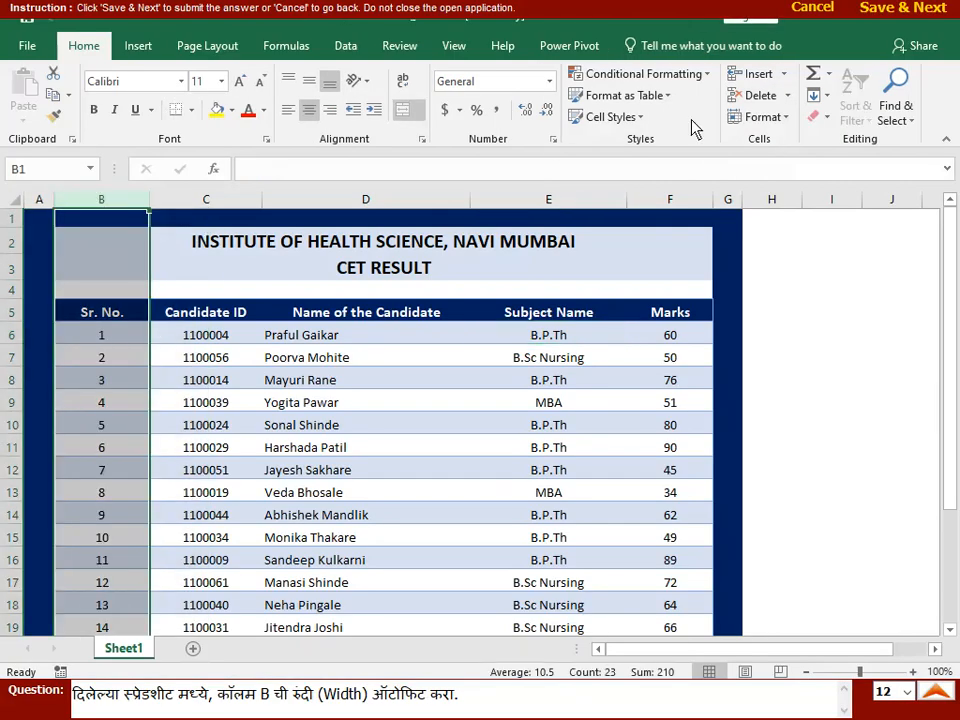
click(783, 118)
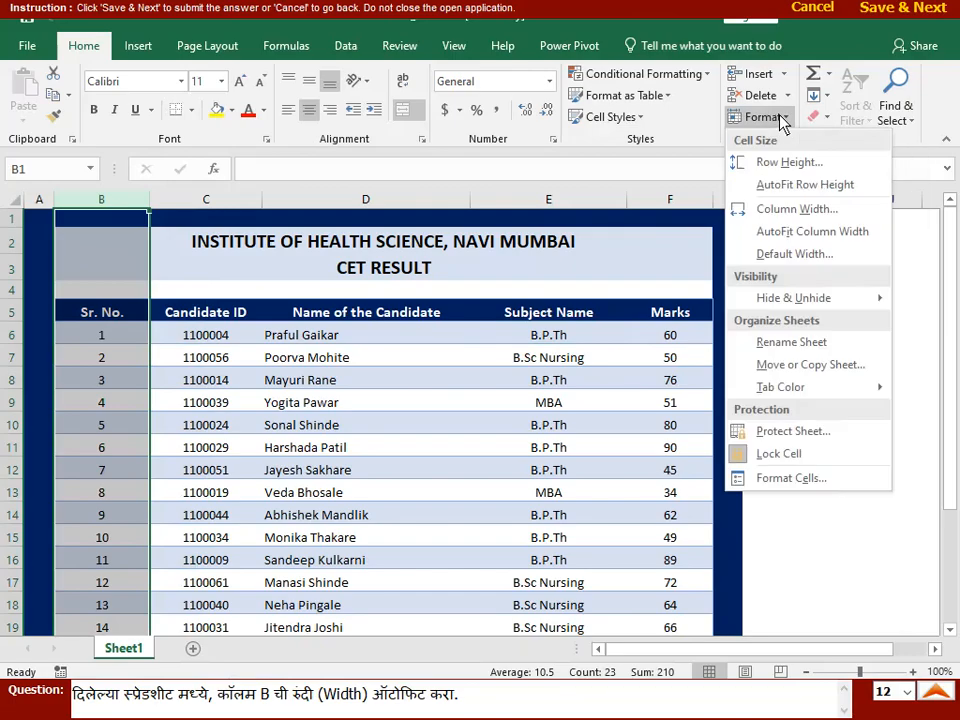
click(781, 232)
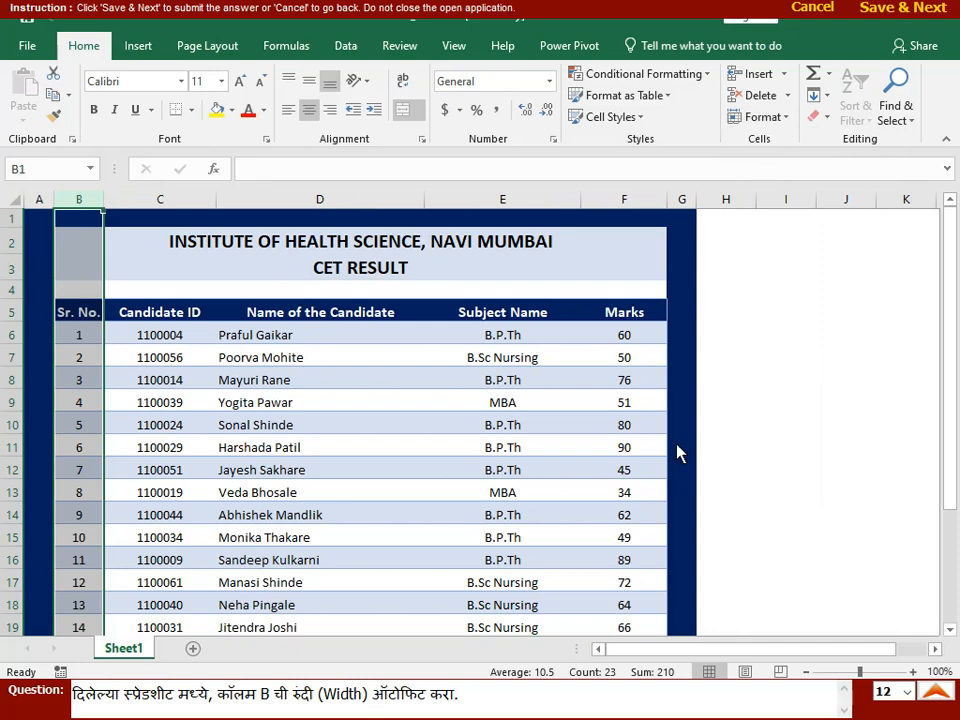
click(903, 8)
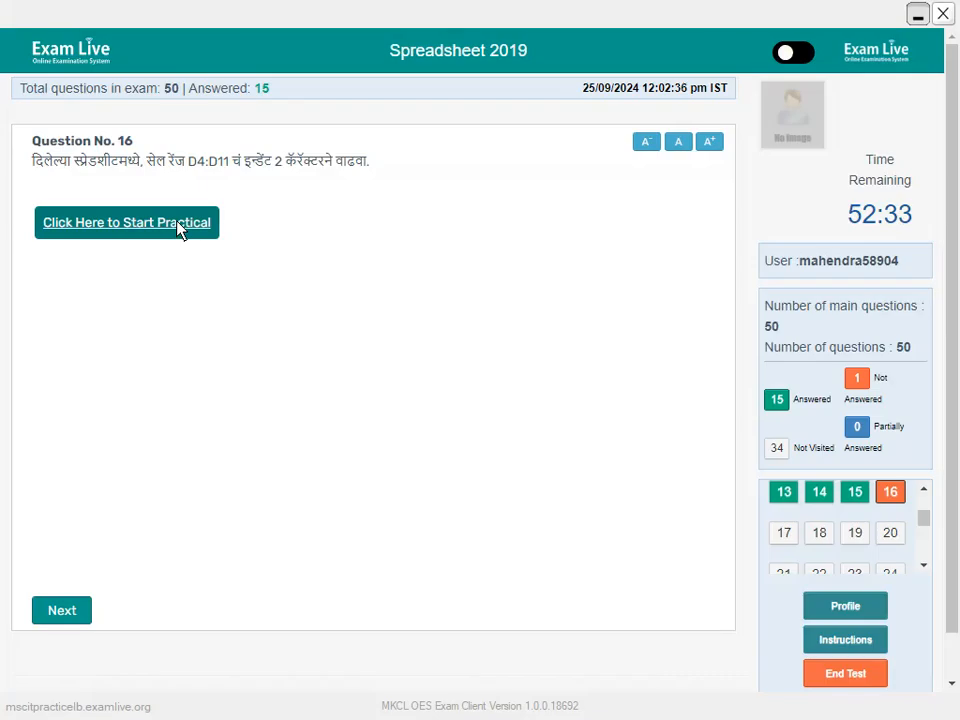
Step: In question 16's practical, increase the indent of cells D4:D11 by 2 characters and submit the answer
click(178, 225)
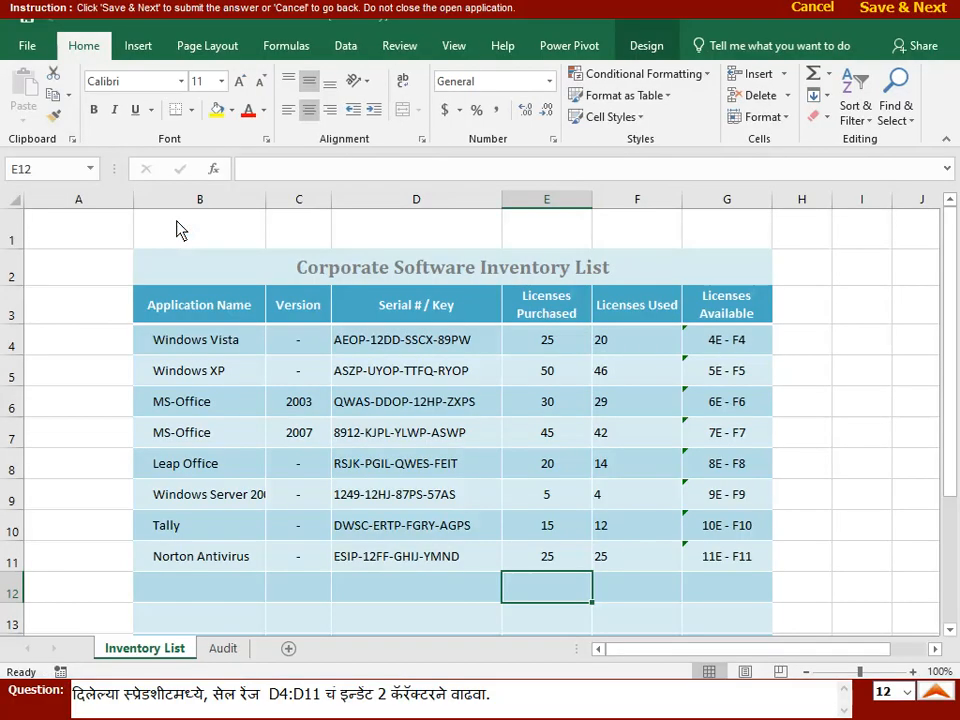
drag(384, 350, 394, 560)
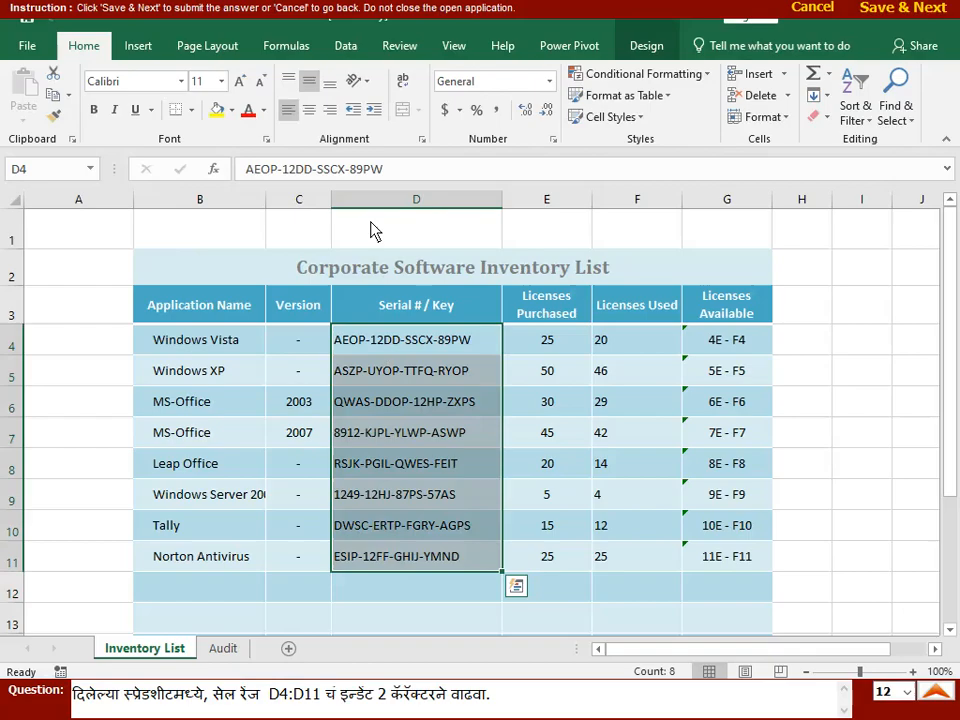
click(374, 110)
click(374, 110)
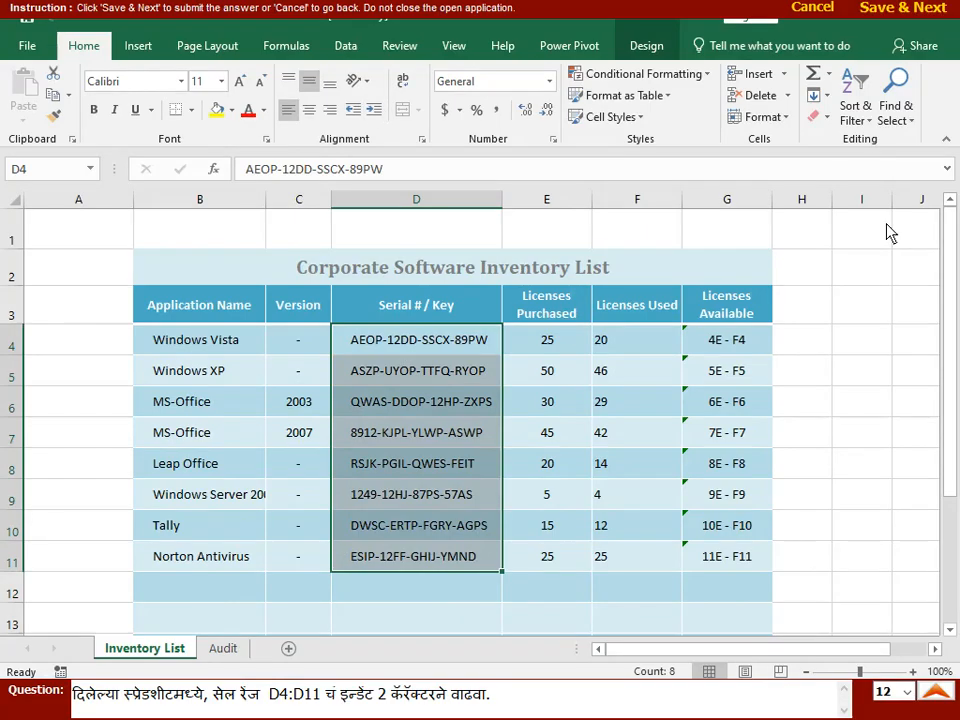
click(905, 18)
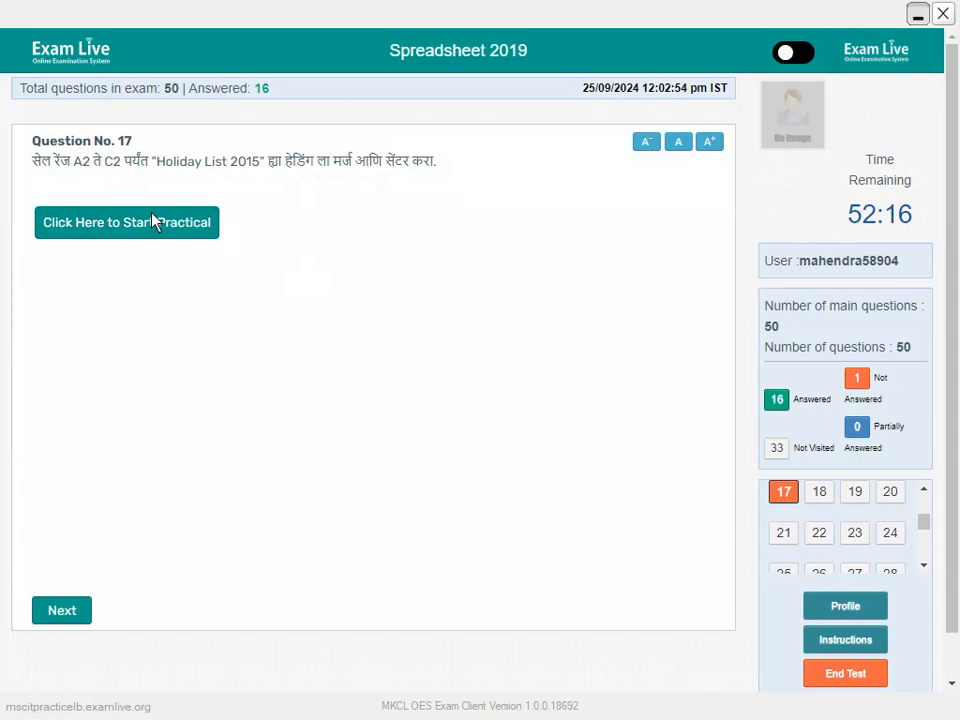
Step: Start question 17's practical
click(200, 223)
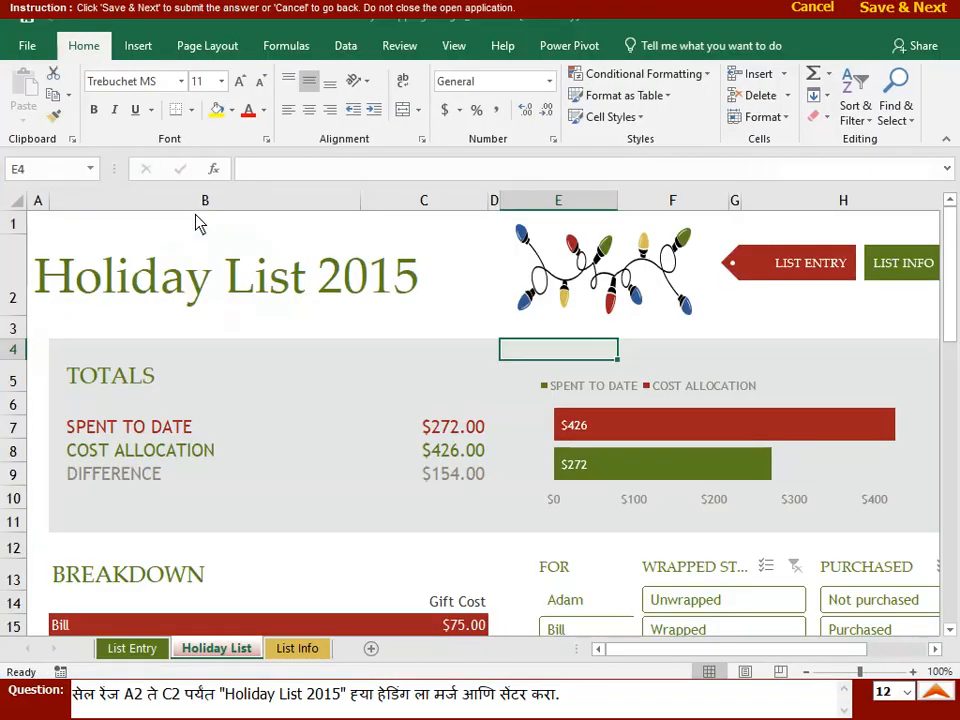
click(60, 287)
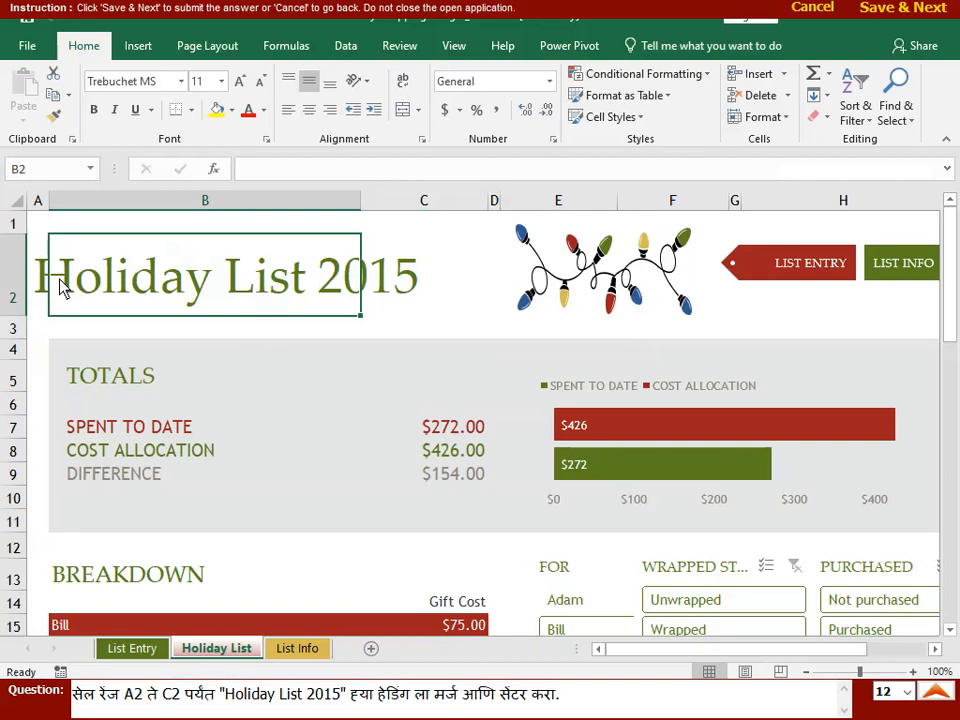
drag(60, 287, 480, 287)
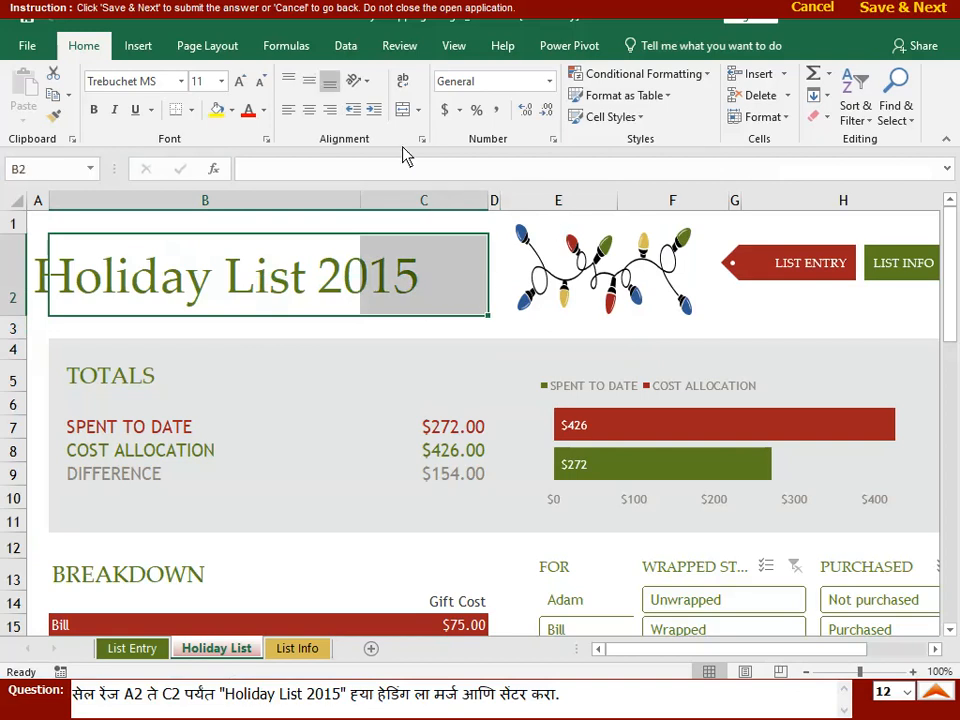
click(419, 110)
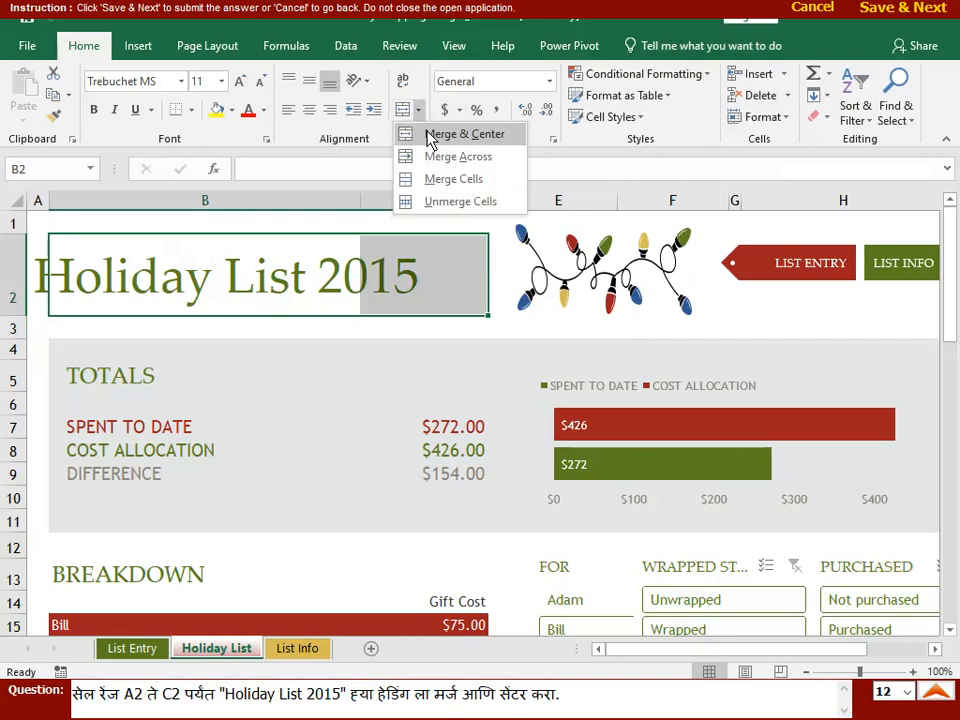
click(464, 134)
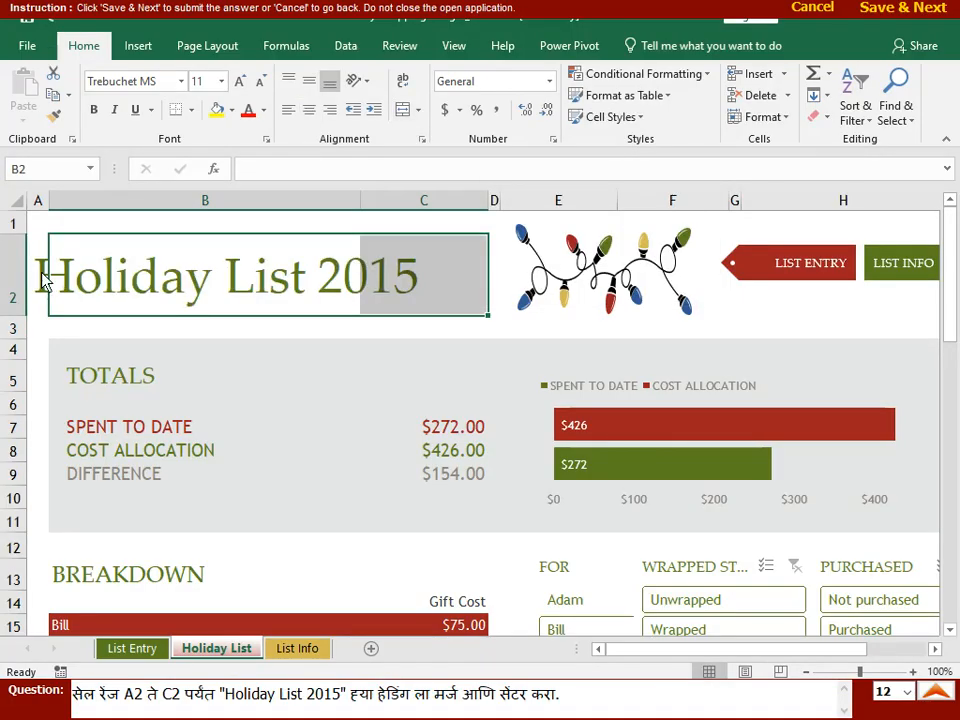
Step: Merge and center the Holiday List 2015 heading across A2:C2 and submit question 17's answer
drag(42, 282, 407, 272)
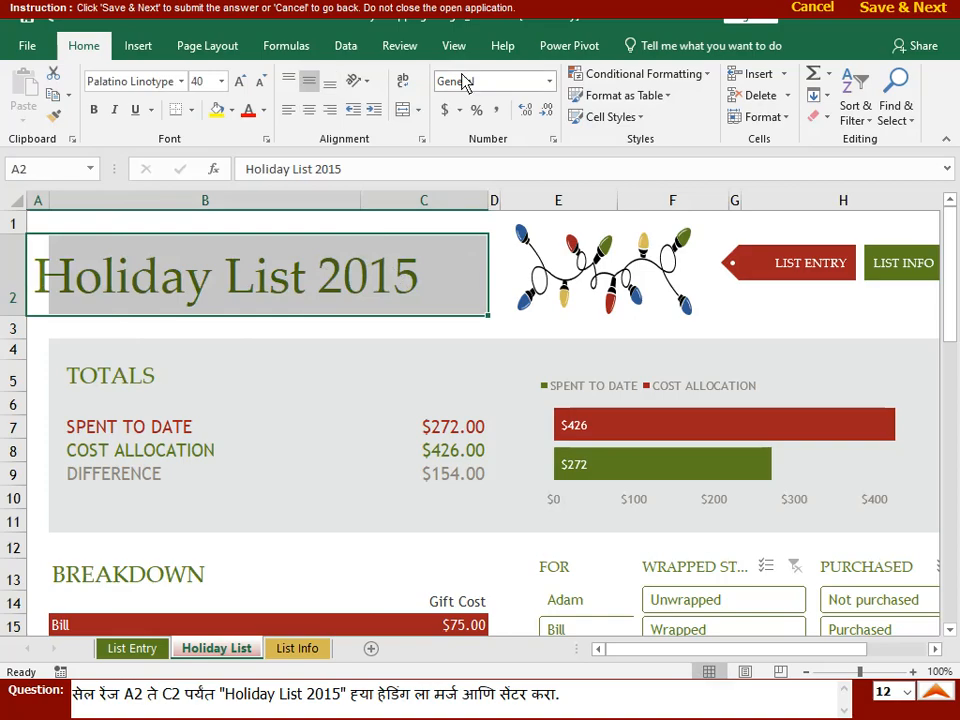
click(418, 109)
click(452, 133)
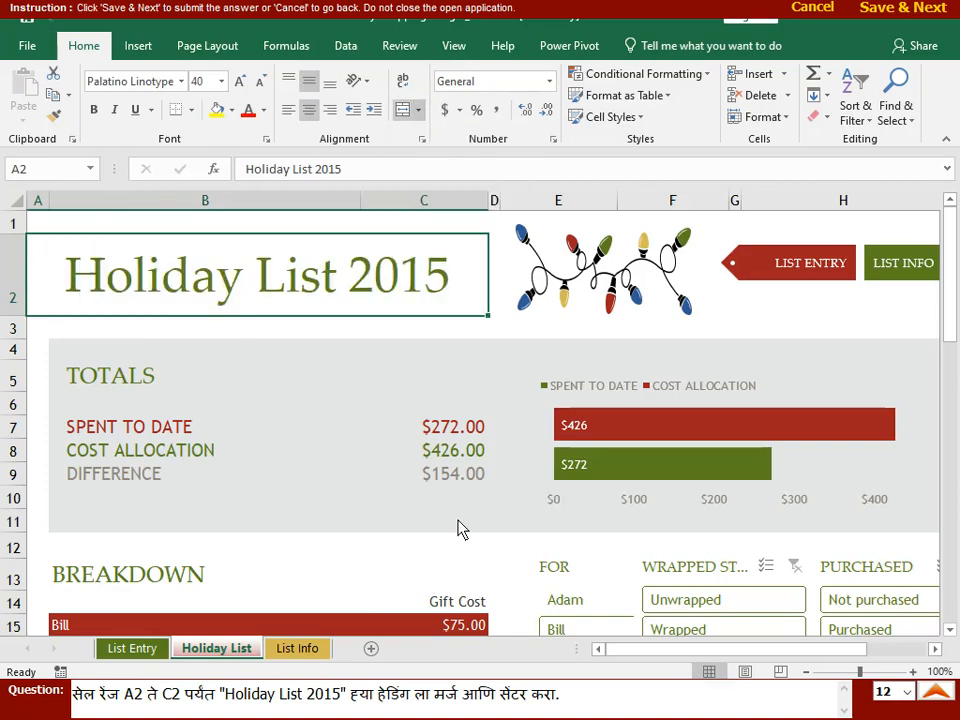
click(887, 14)
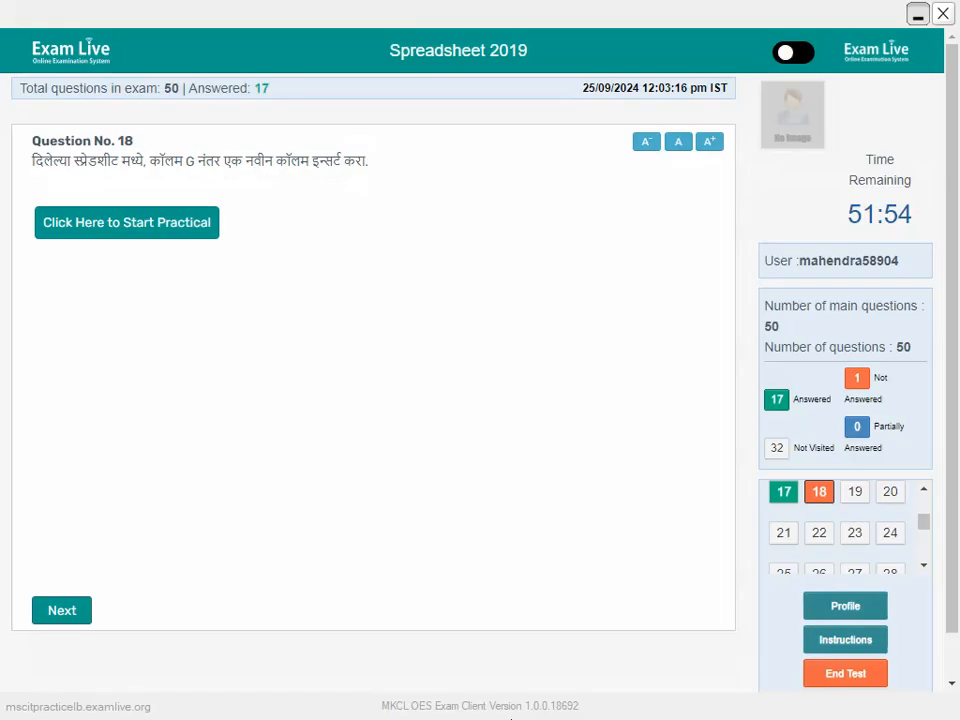
Step: In question 18's practical, insert a new column right after column G and submit the answer
click(180, 231)
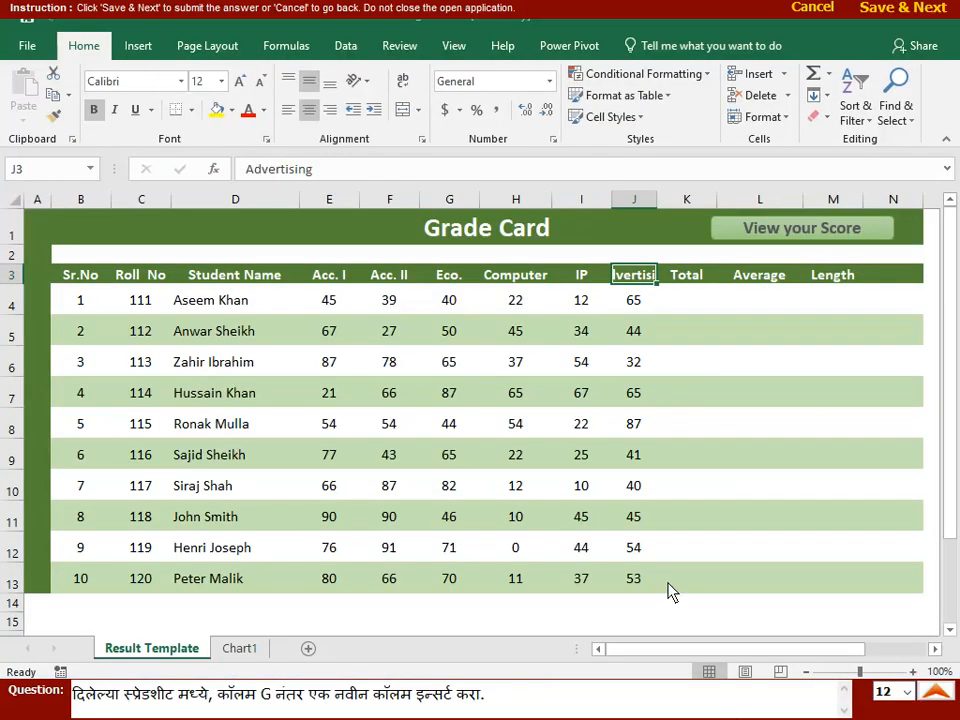
click(535, 203)
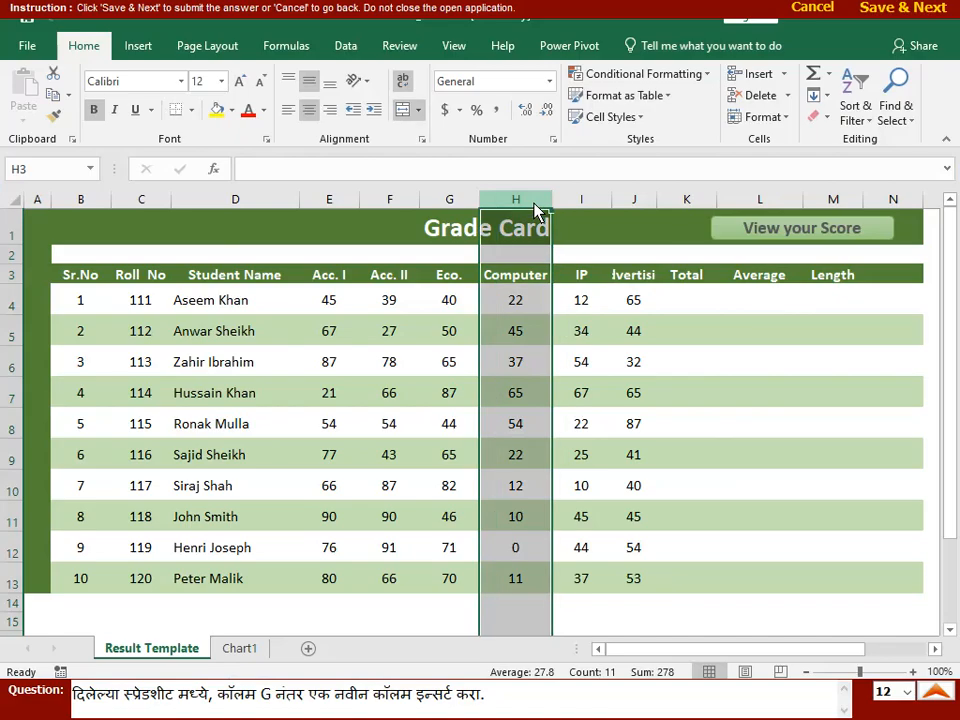
click(784, 73)
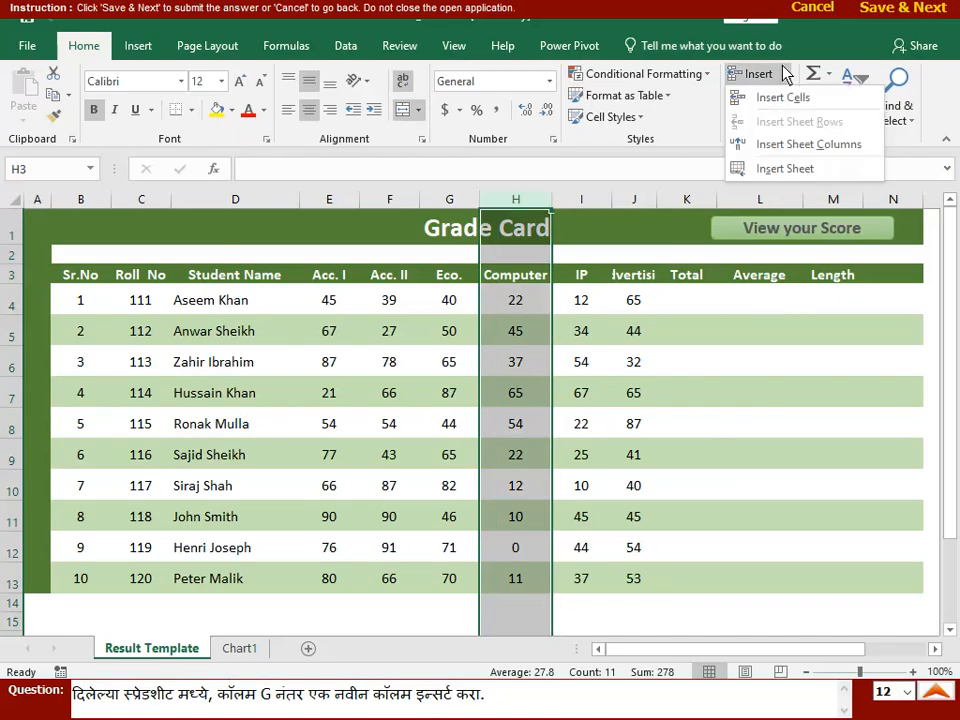
click(790, 146)
click(912, 10)
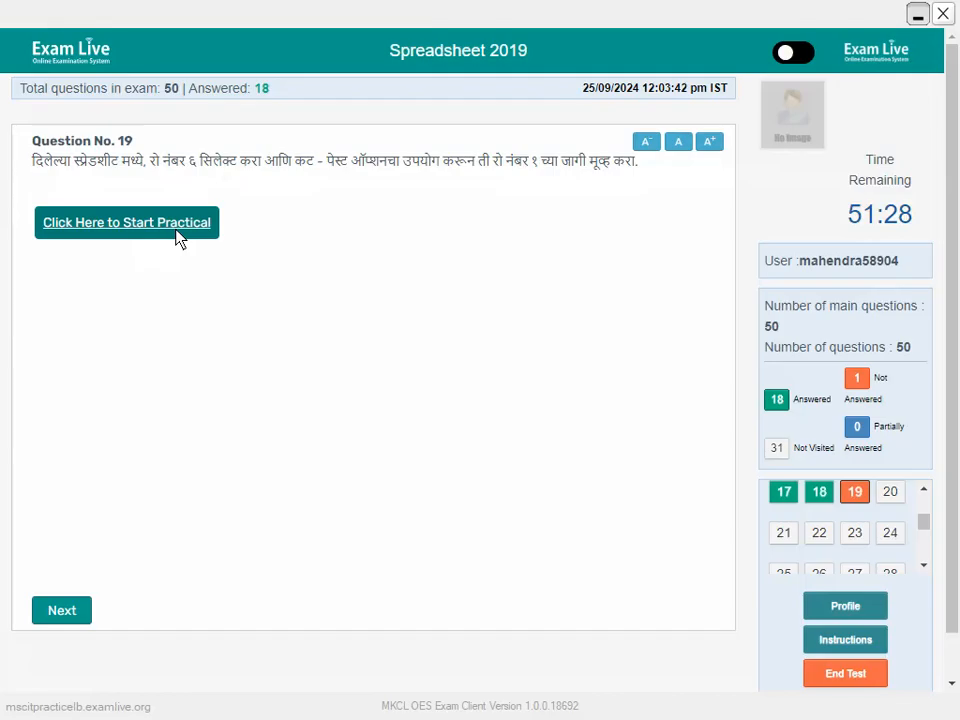
Step: In question 19's practical, cut row 6, paste it over row 1 and submit the answer
click(178, 237)
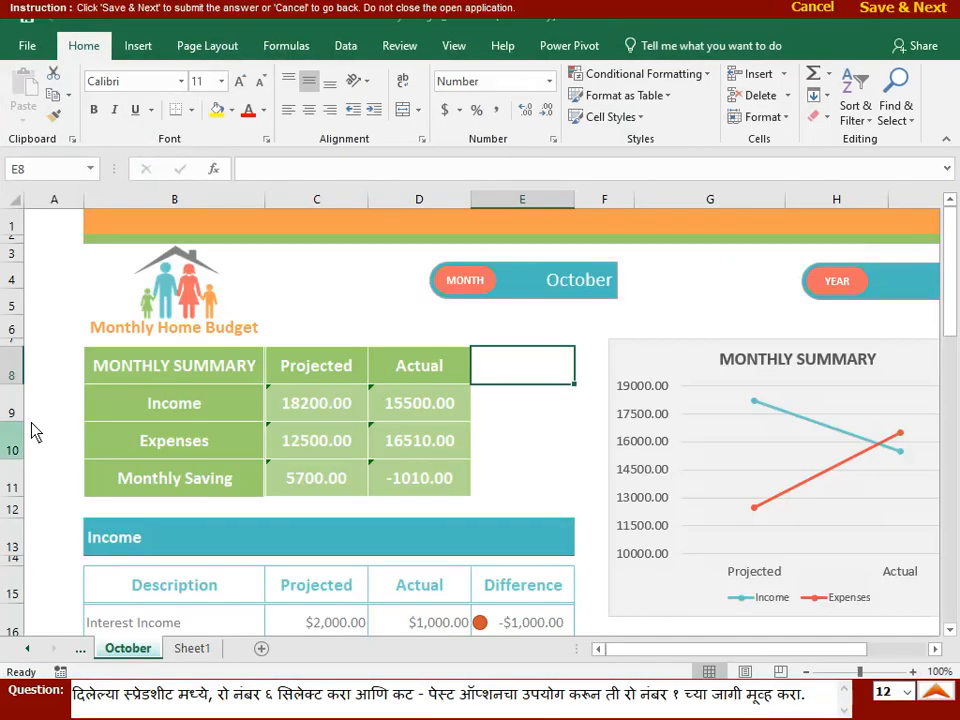
click(35, 328)
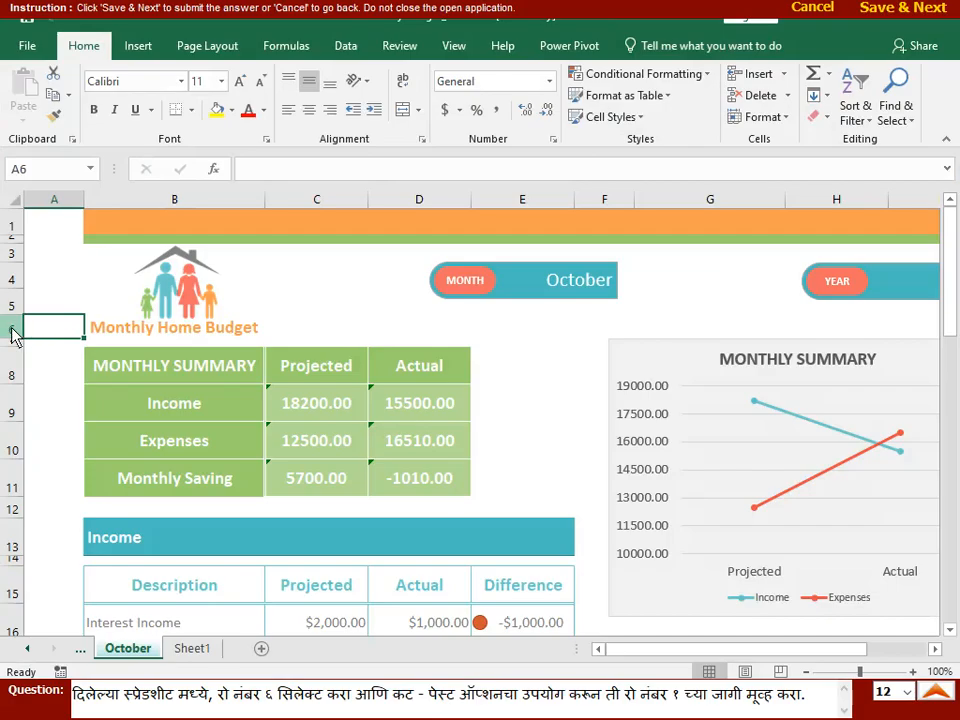
click(12, 329)
click(55, 77)
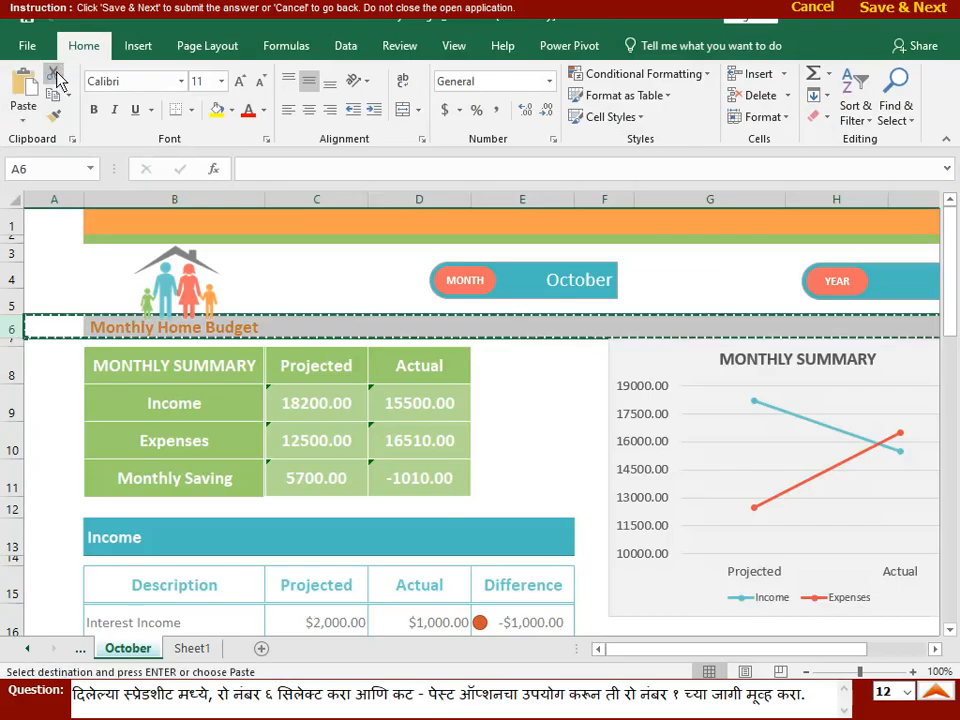
click(50, 228)
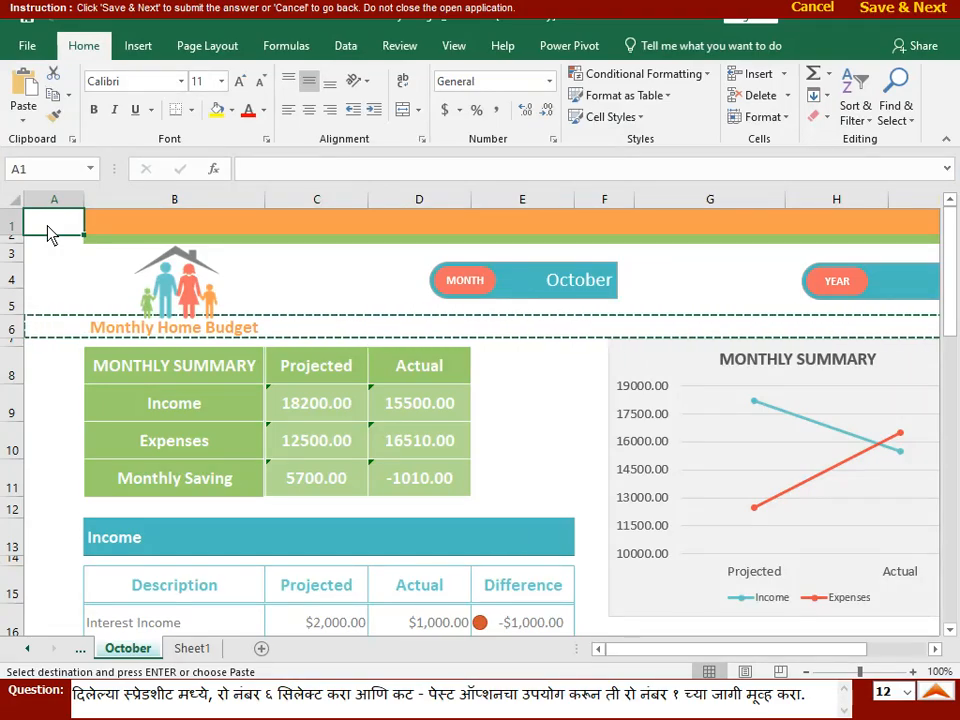
click(22, 82)
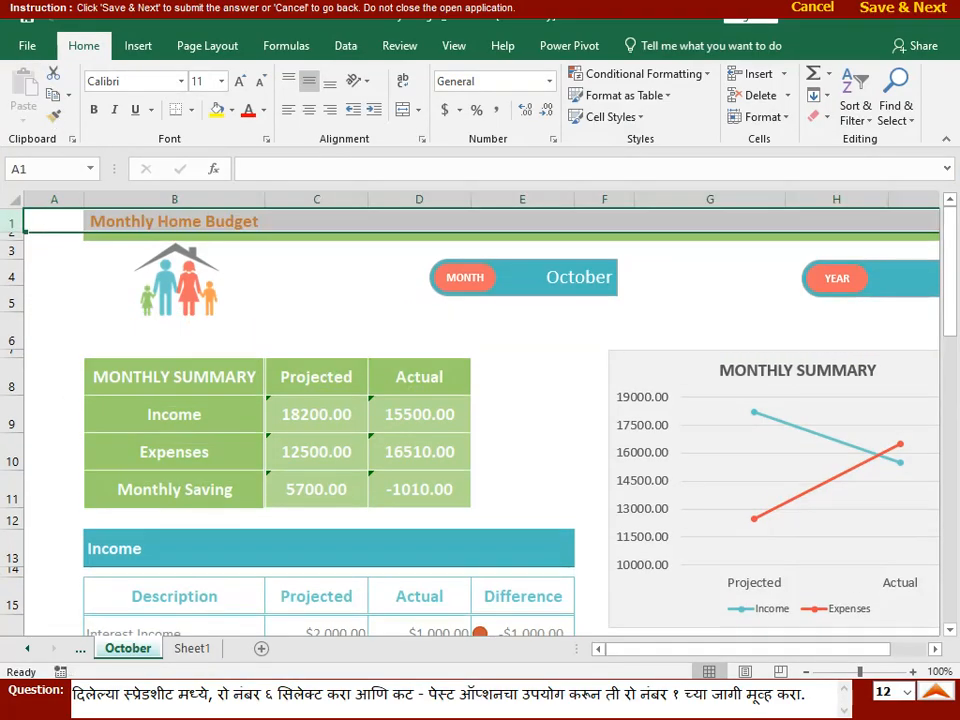
click(904, 10)
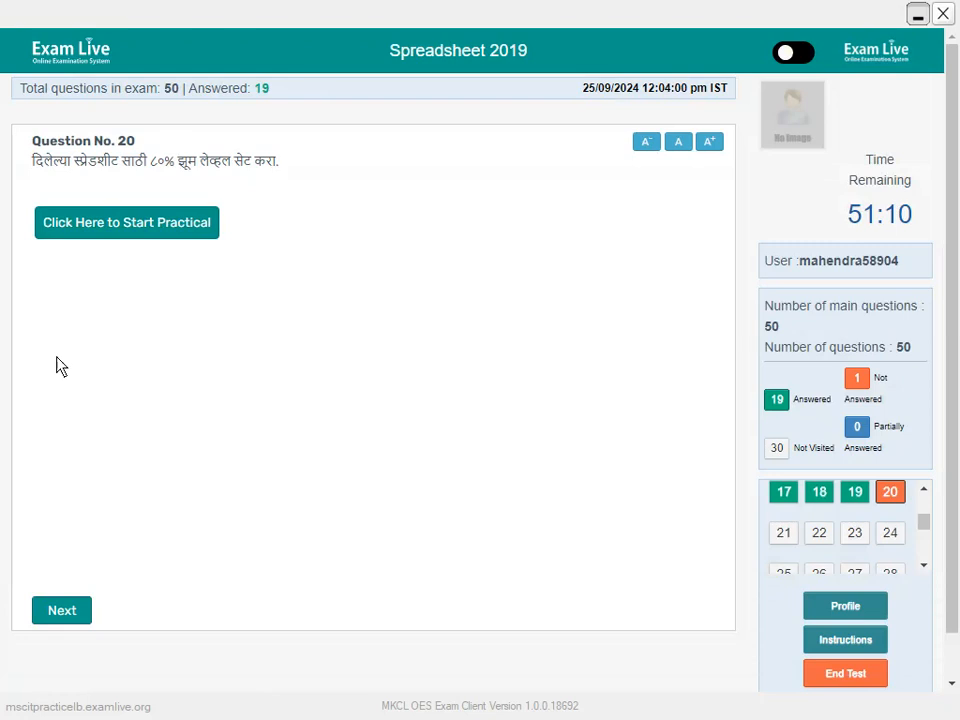
Step: In question 20's practical, set the spreadsheet's custom zoom level to 80% and submit the answer
click(157, 224)
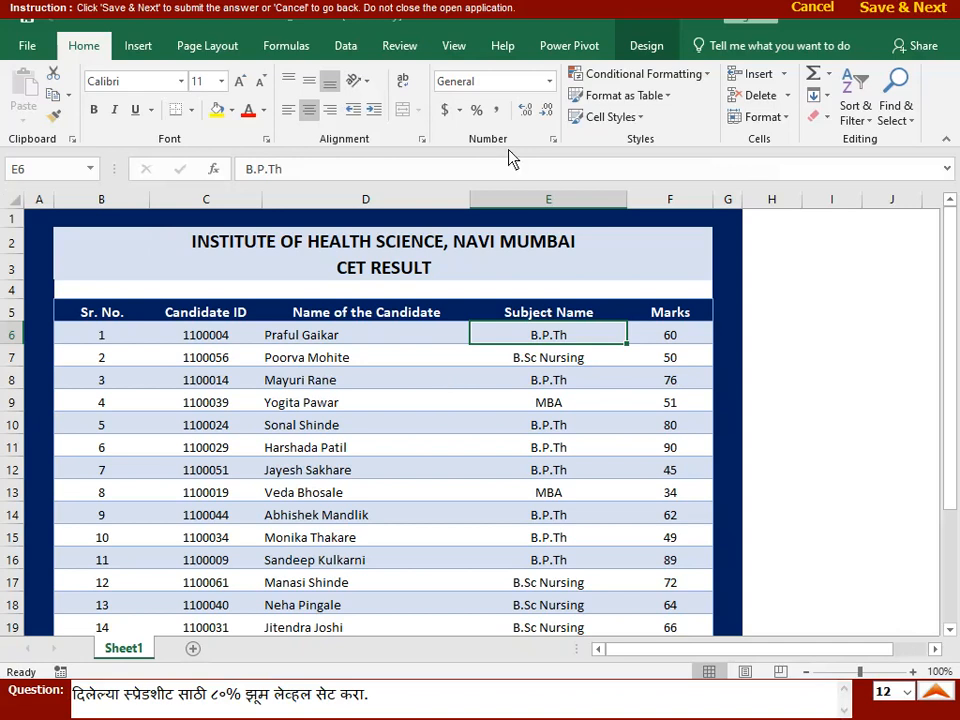
click(470, 50)
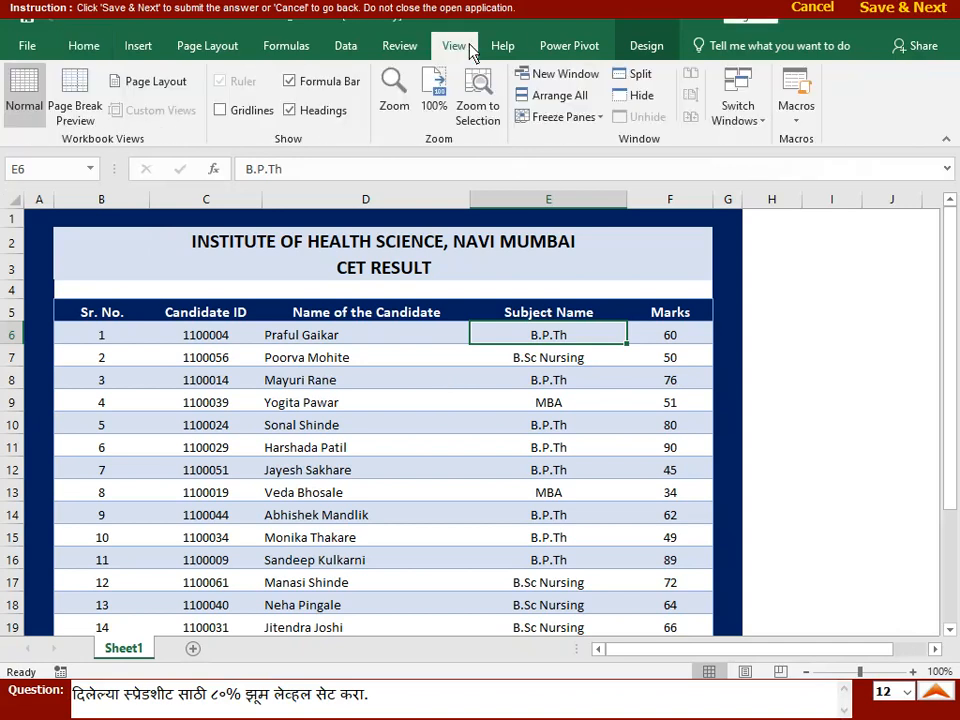
click(395, 98)
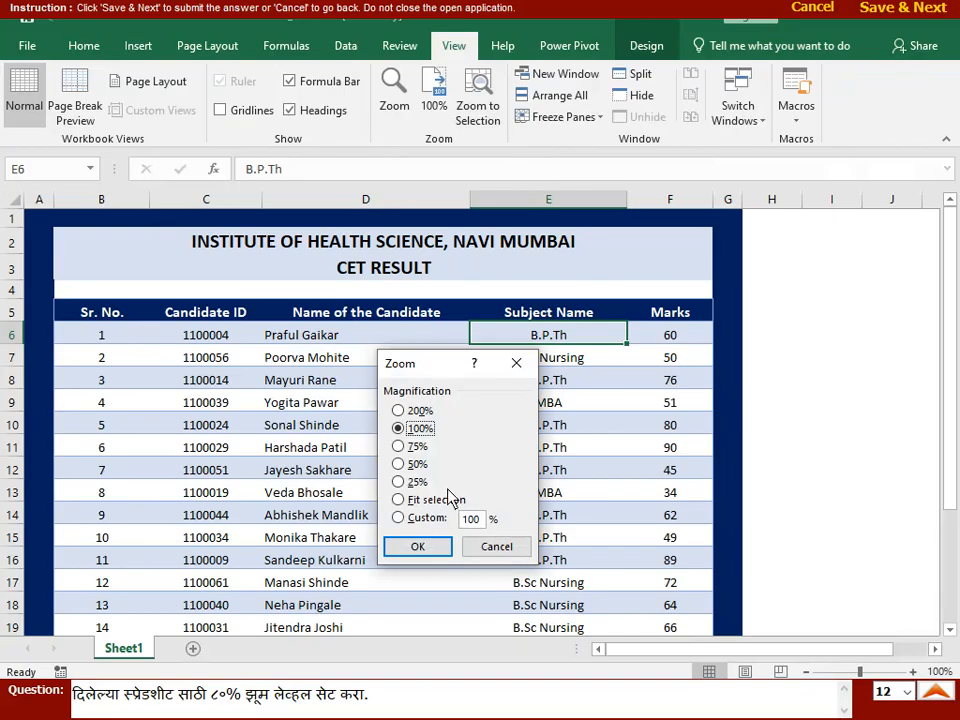
click(476, 519)
text(80)
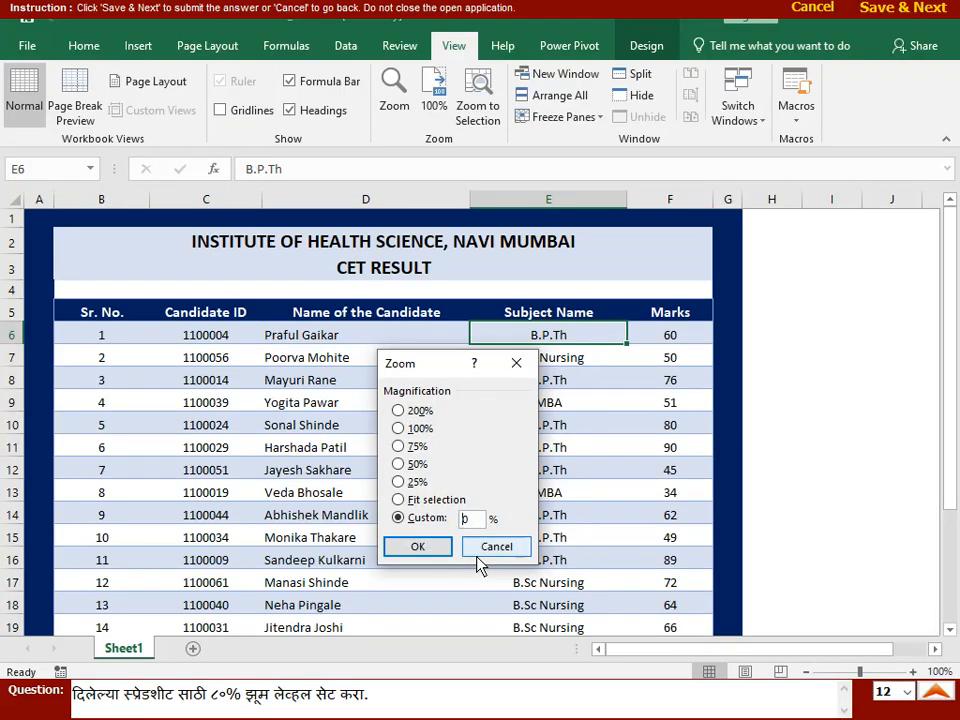
click(424, 550)
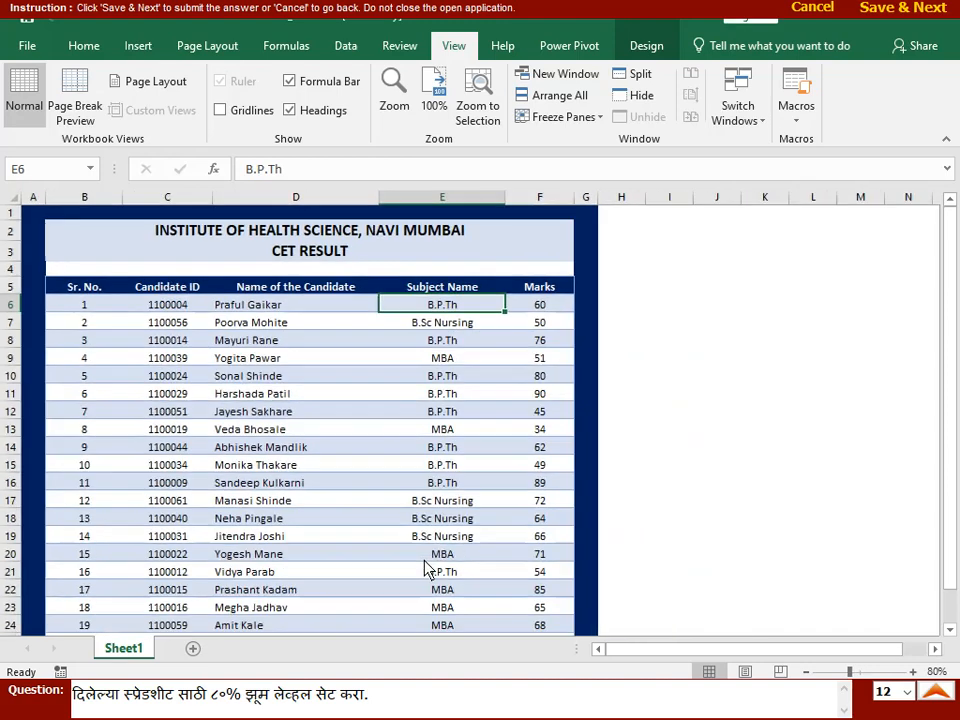
click(895, 8)
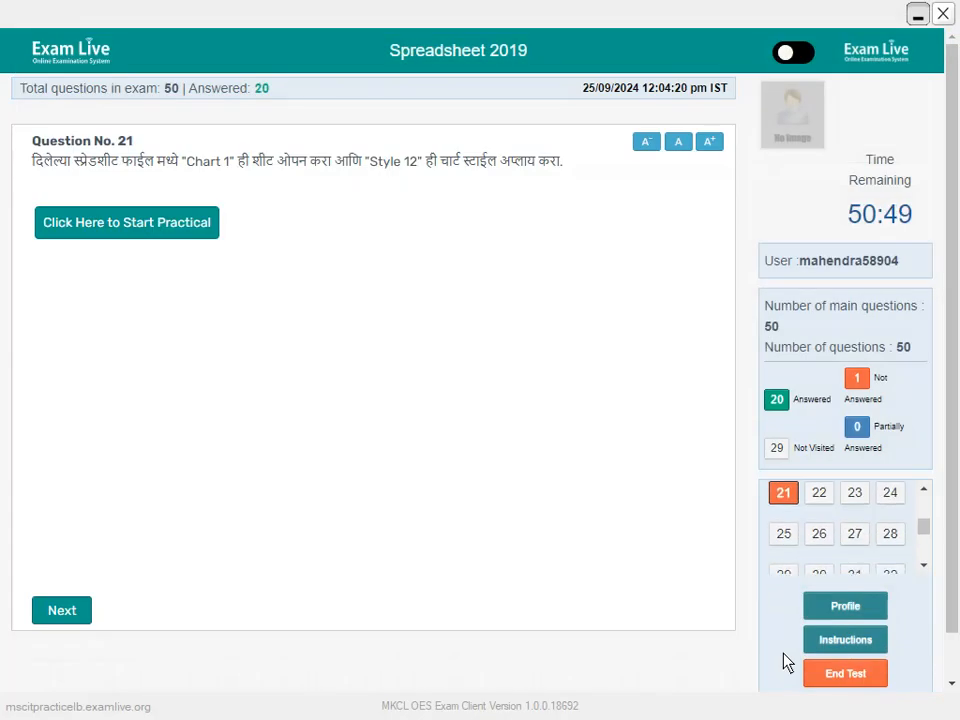
Step: In question 21's practical, apply chart style Style 12 to the chart on the Chart1 sheet and submit the answer
click(128, 228)
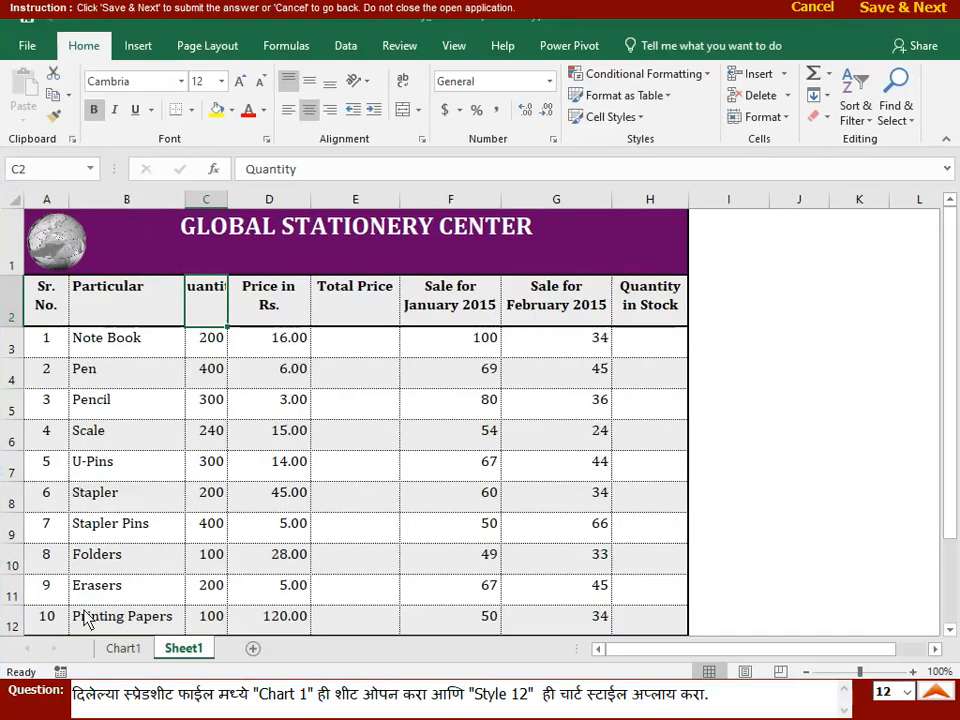
click(117, 651)
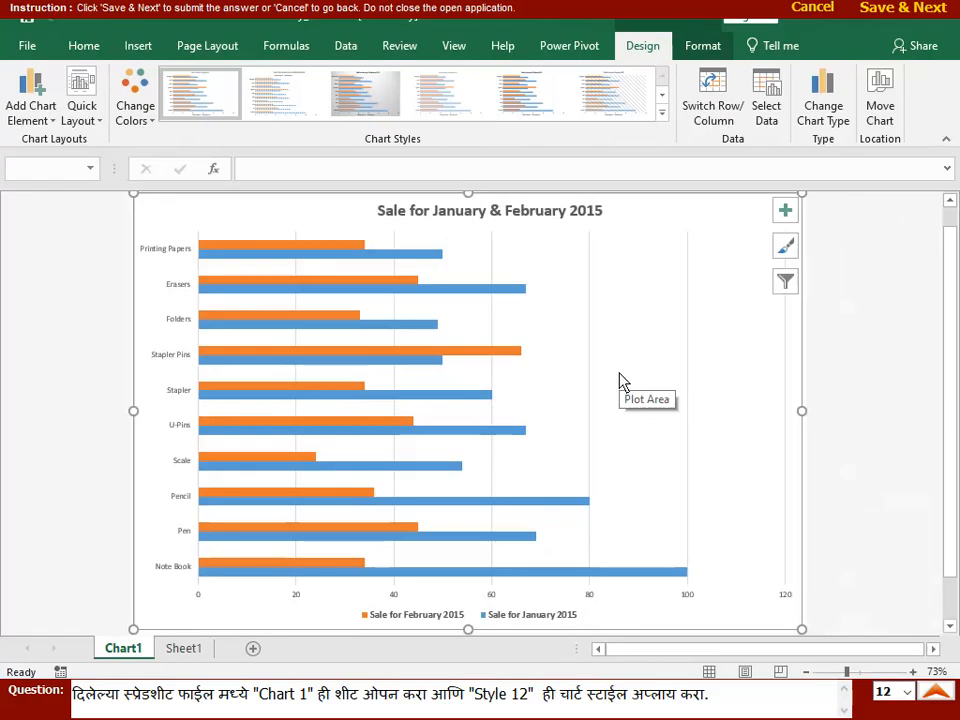
click(662, 113)
click(590, 158)
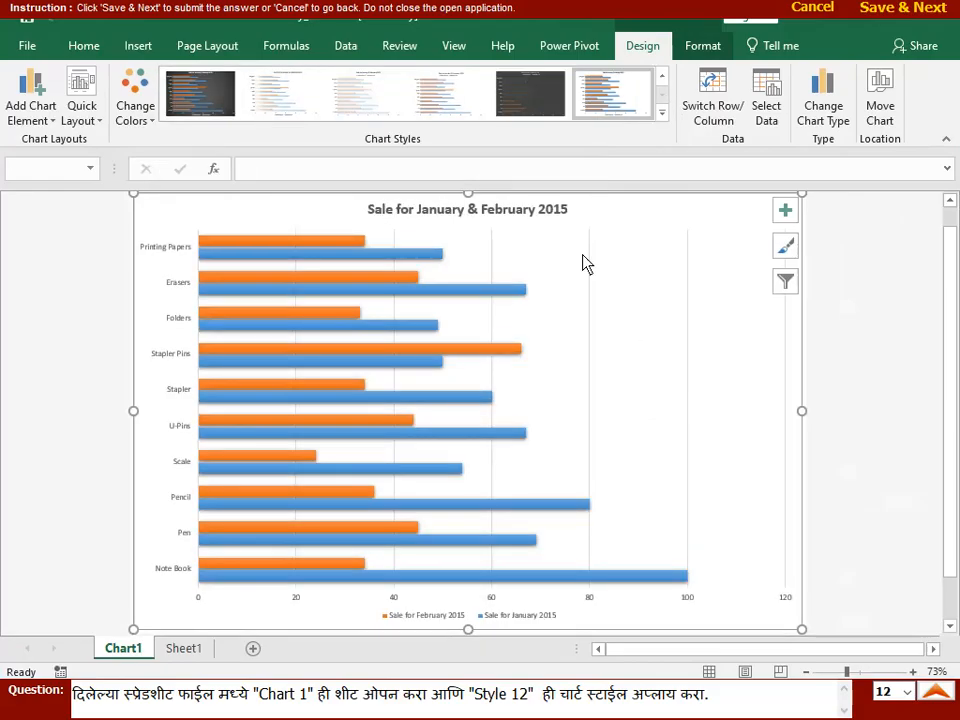
click(938, 8)
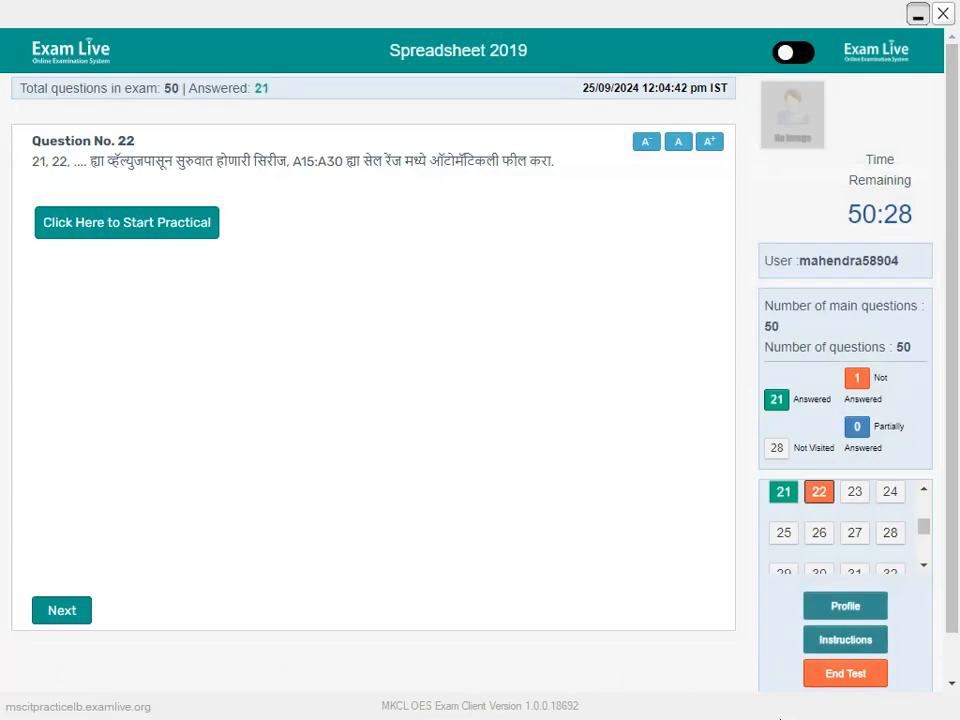
Step: In question 22's practical, auto-fill A15:A30 with the series starting 21, 22 and submit the answer
click(175, 232)
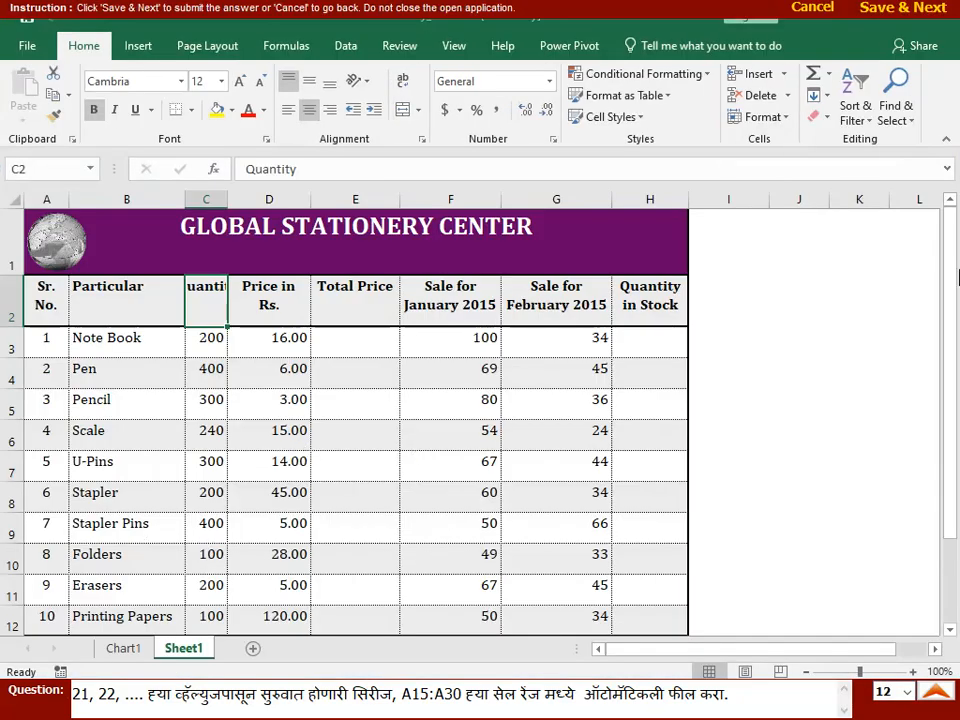
drag(954, 304, 954, 482)
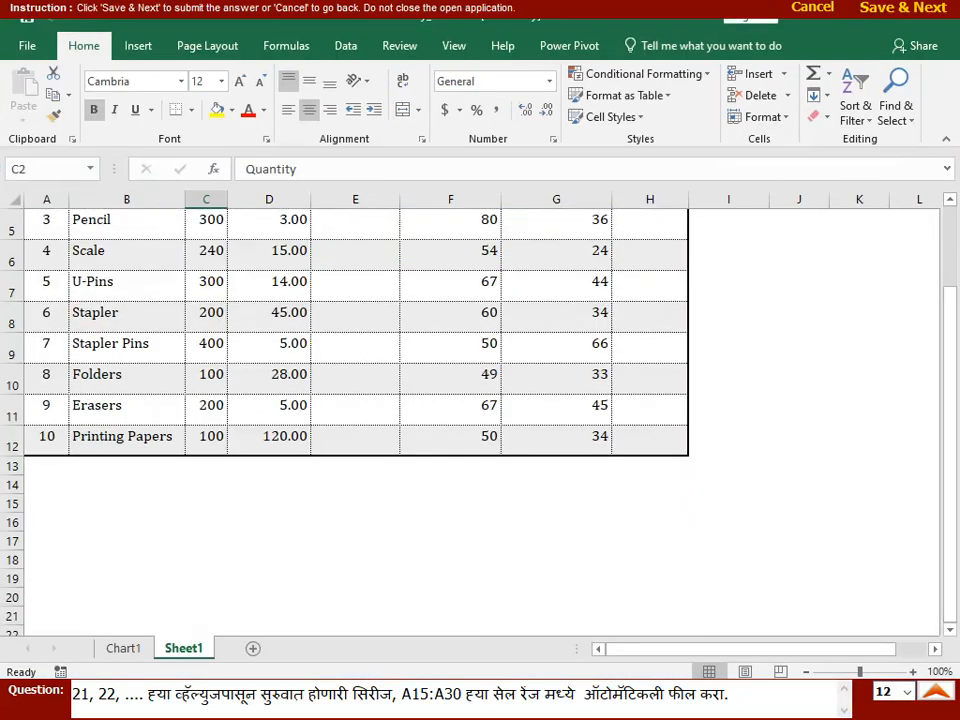
click(58, 508)
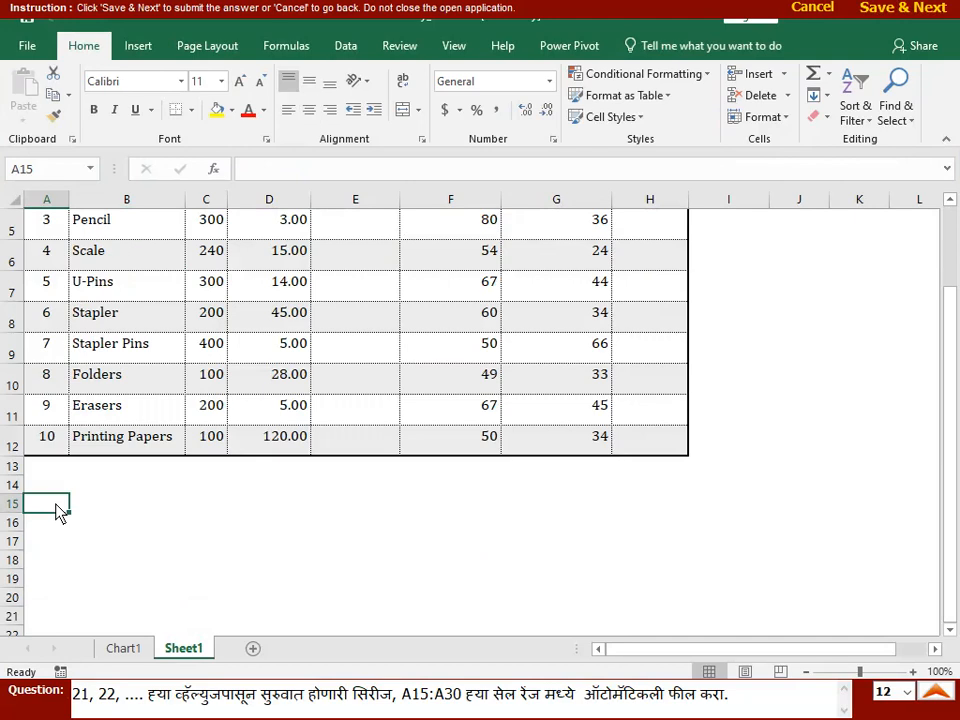
text(21)
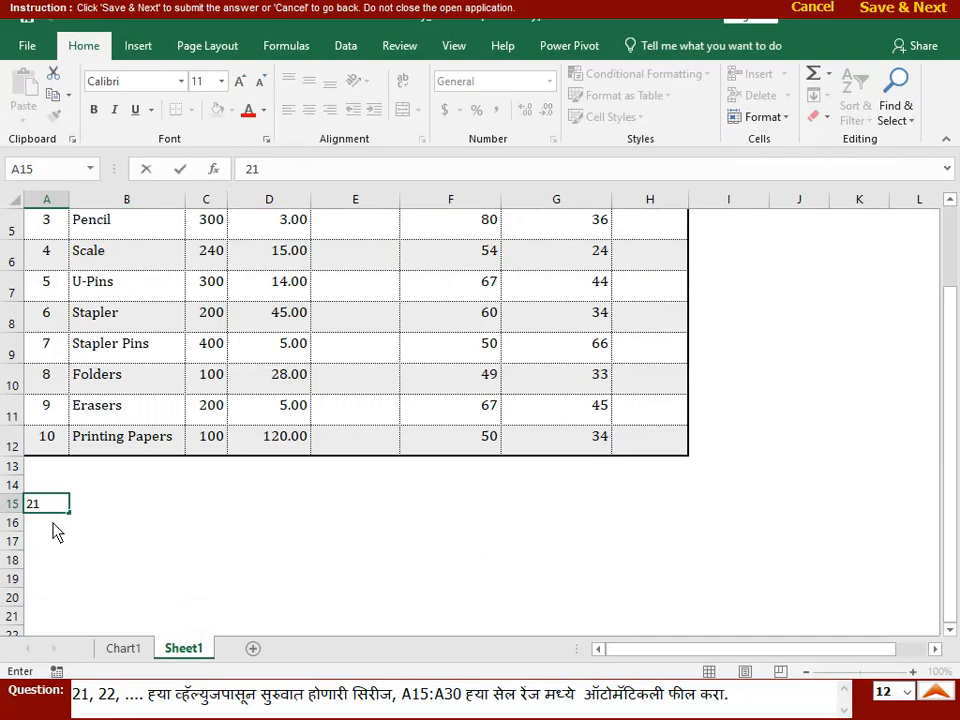
key(Return)
text(22)
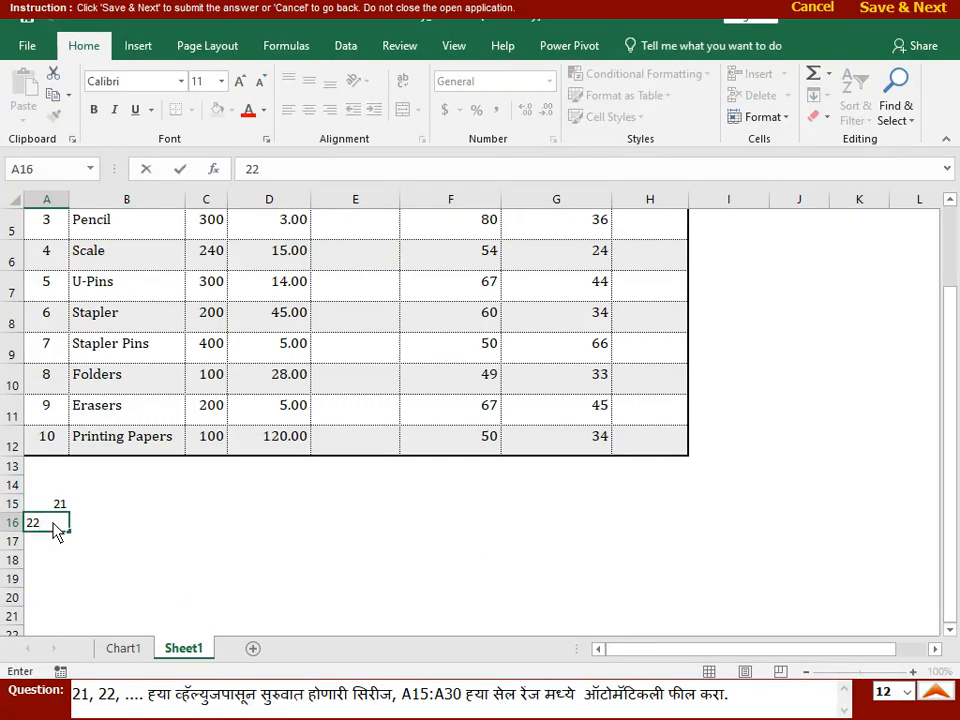
drag(44, 505, 55, 295)
click(443, 412)
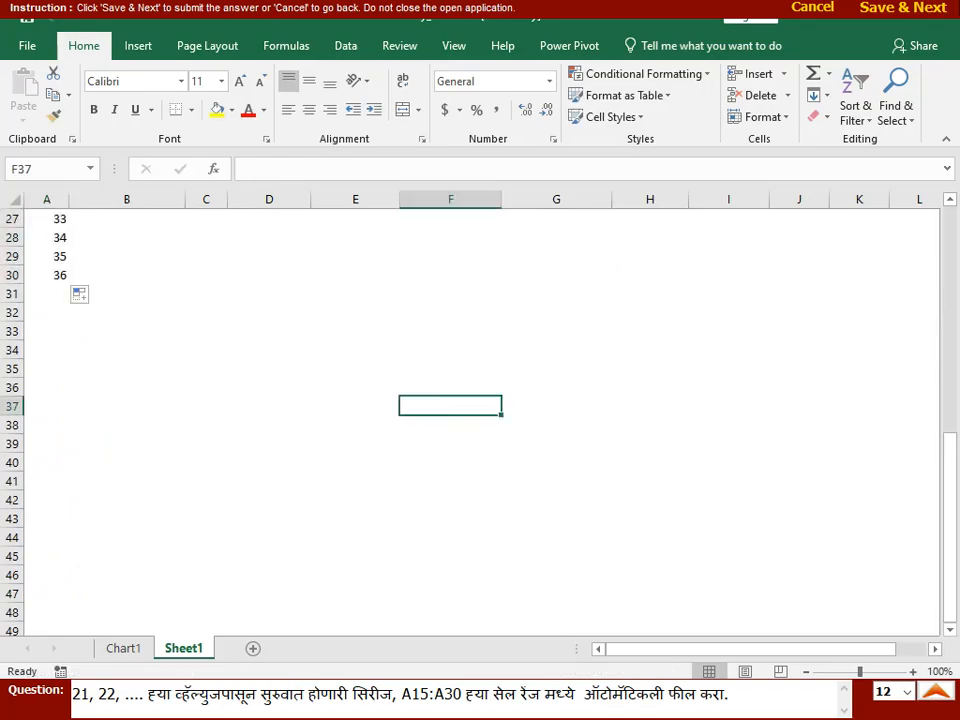
click(918, 10)
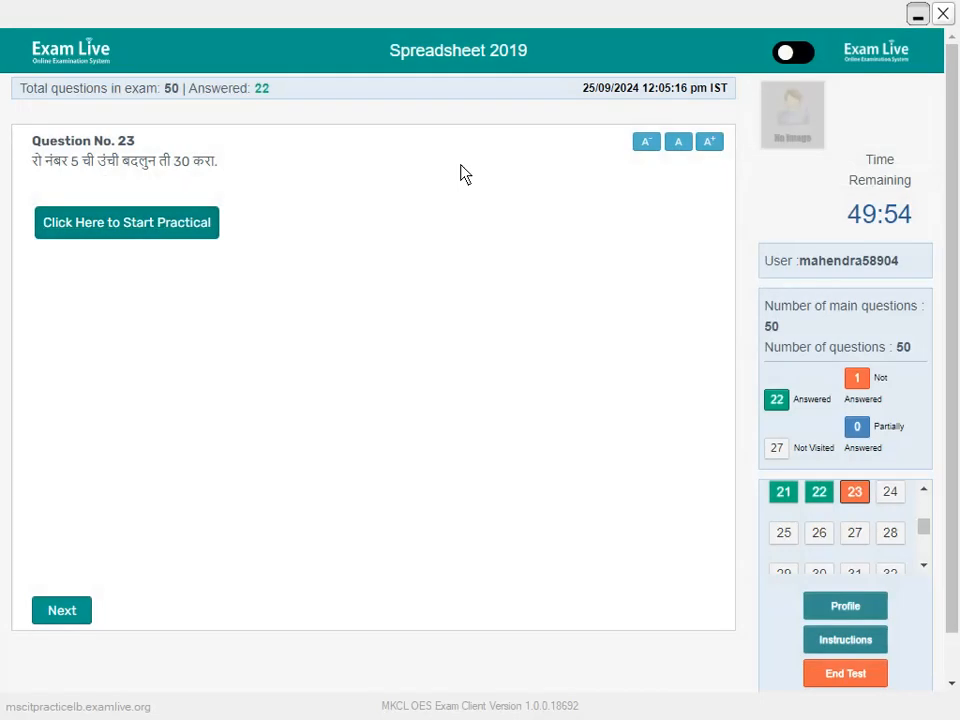
Step: In question 23's practical, set the height of row 5 to 30 and submit the answer
click(103, 232)
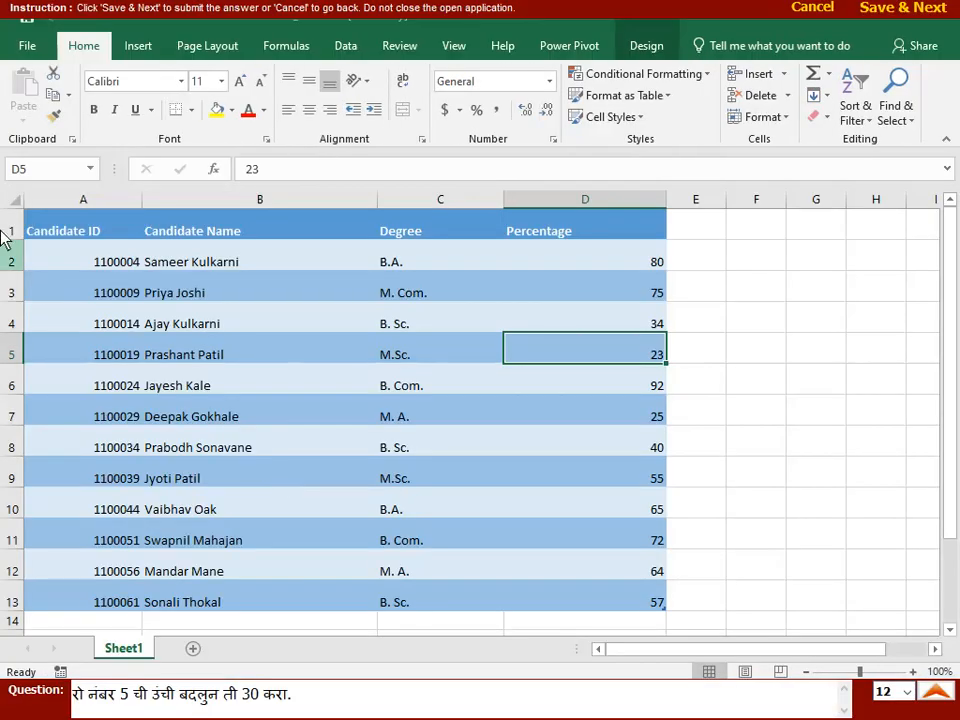
click(17, 356)
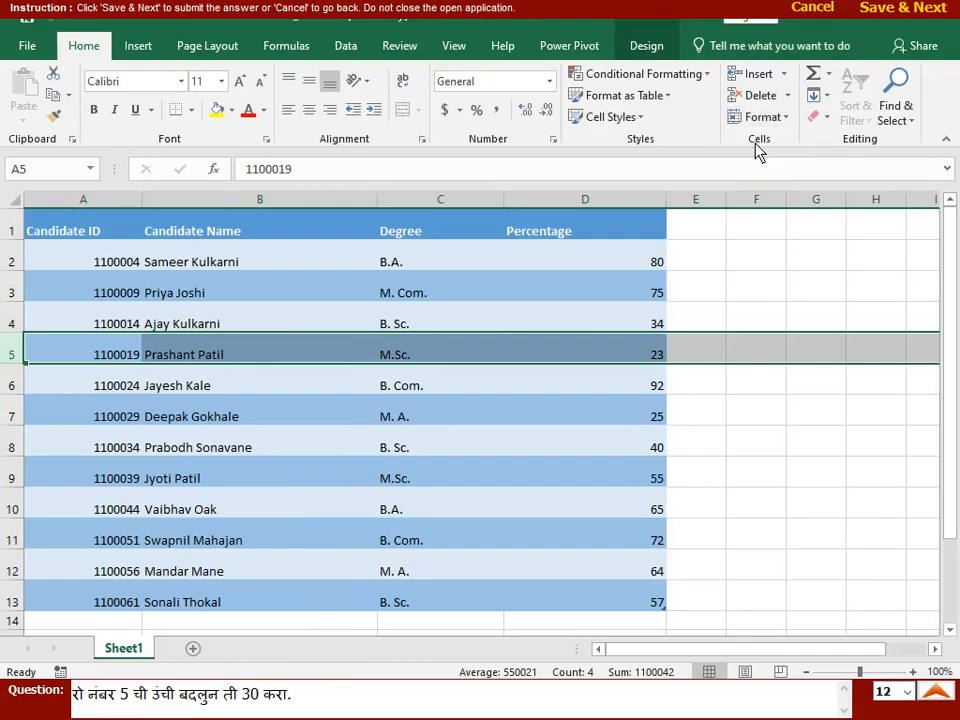
click(783, 119)
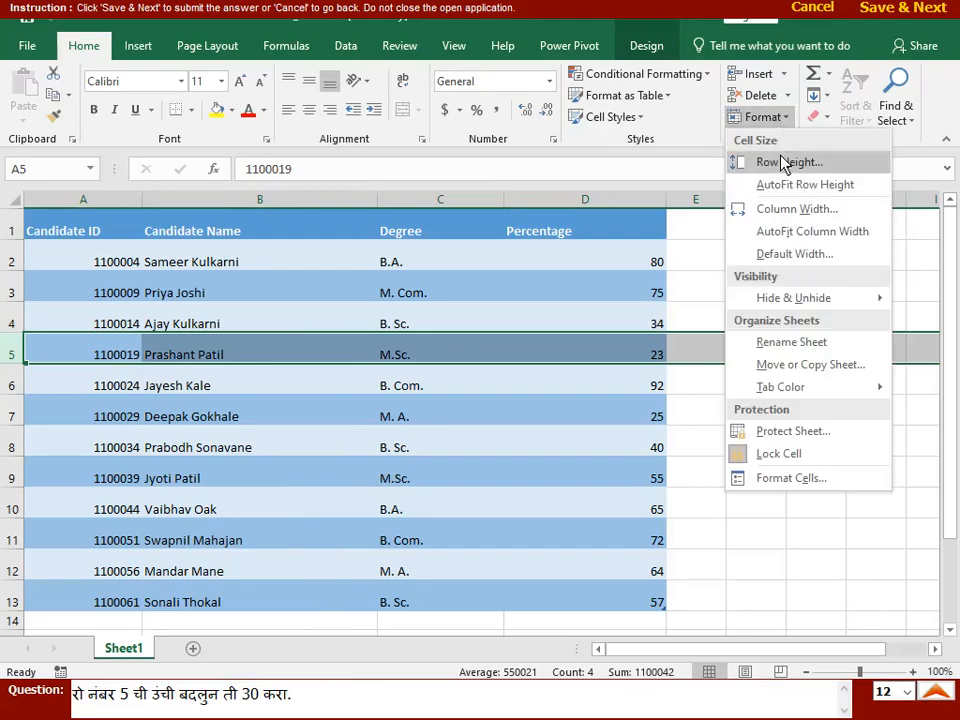
click(784, 162)
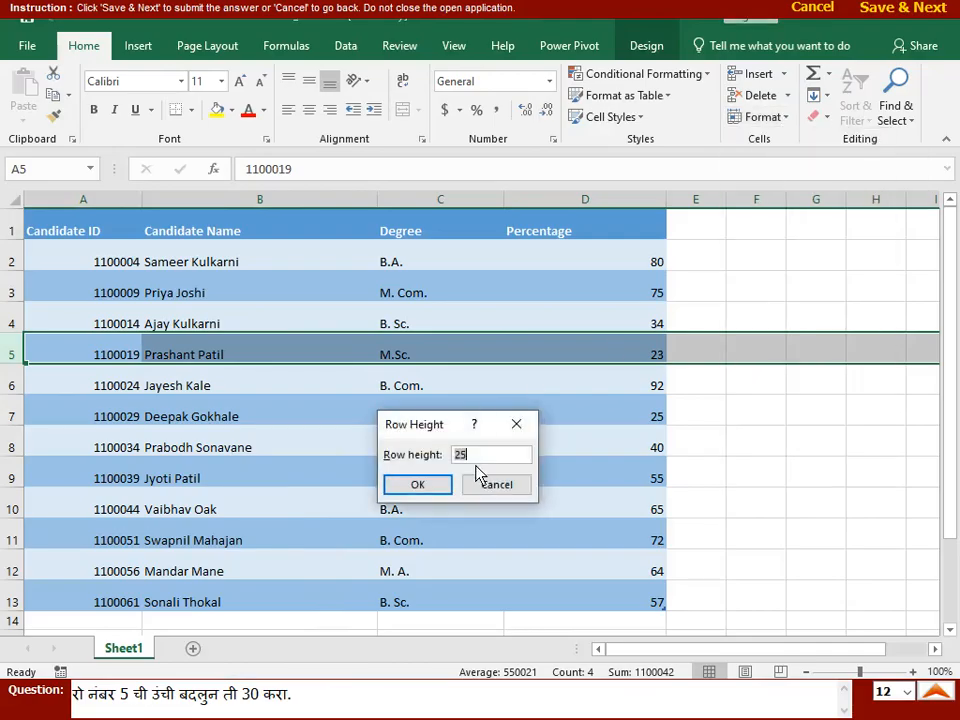
text(30)
click(429, 490)
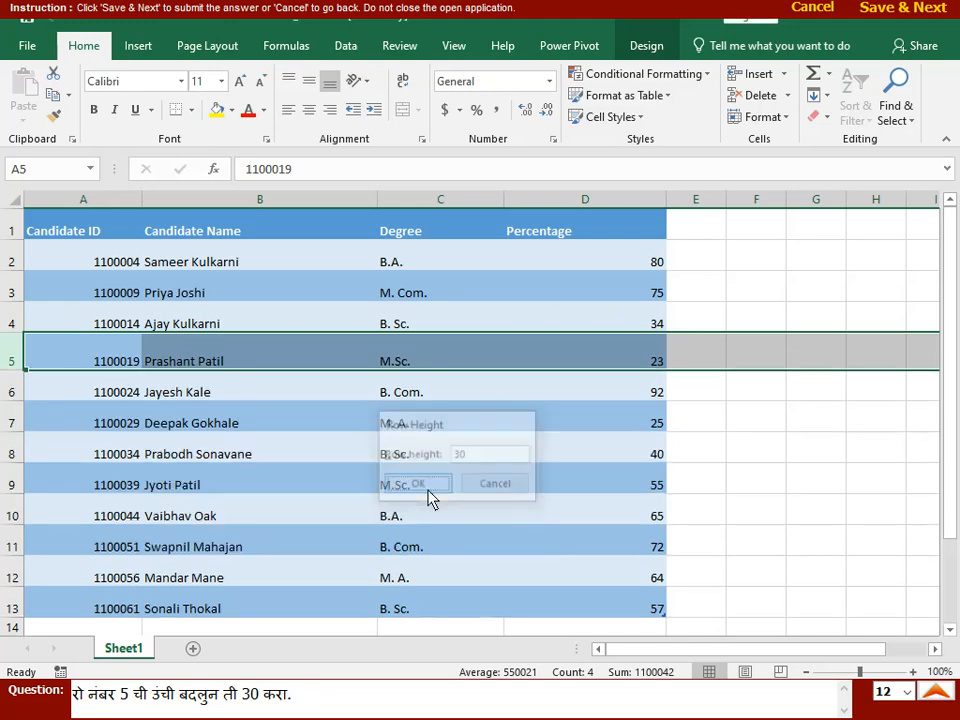
click(903, 10)
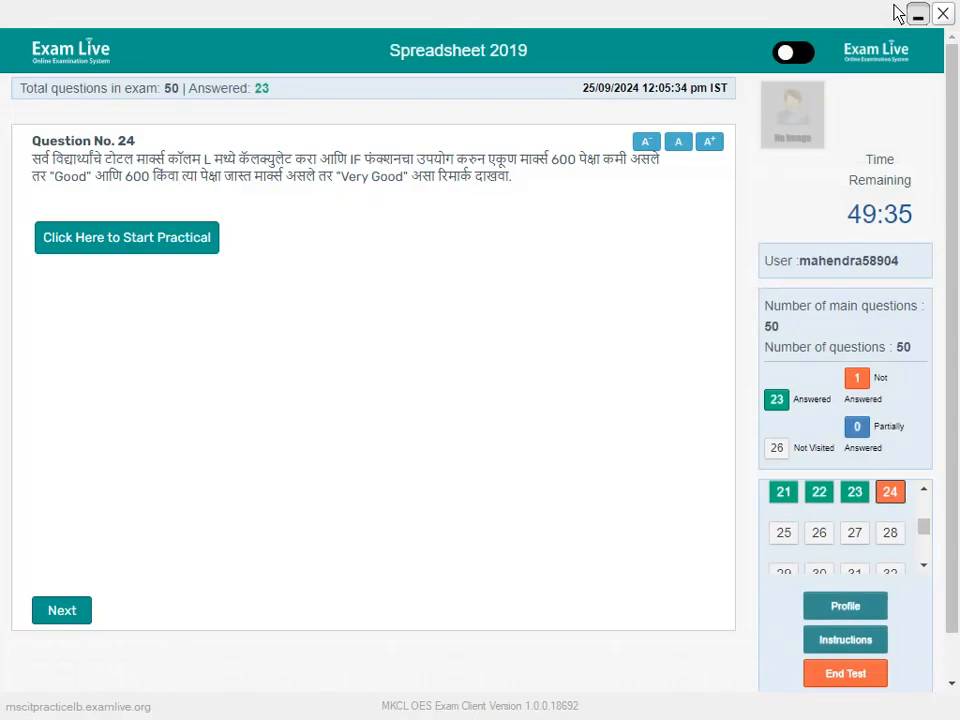
Step: In question 24's practical, total E2:K2 with SUM in L2 and fill the formula down through L21
click(107, 245)
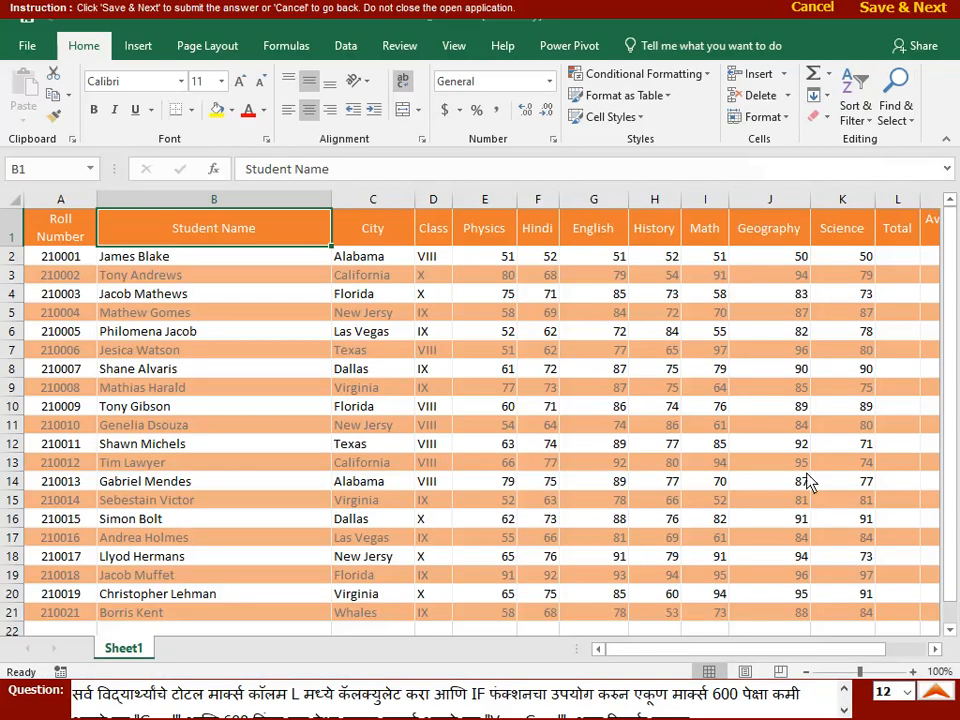
click(895, 256)
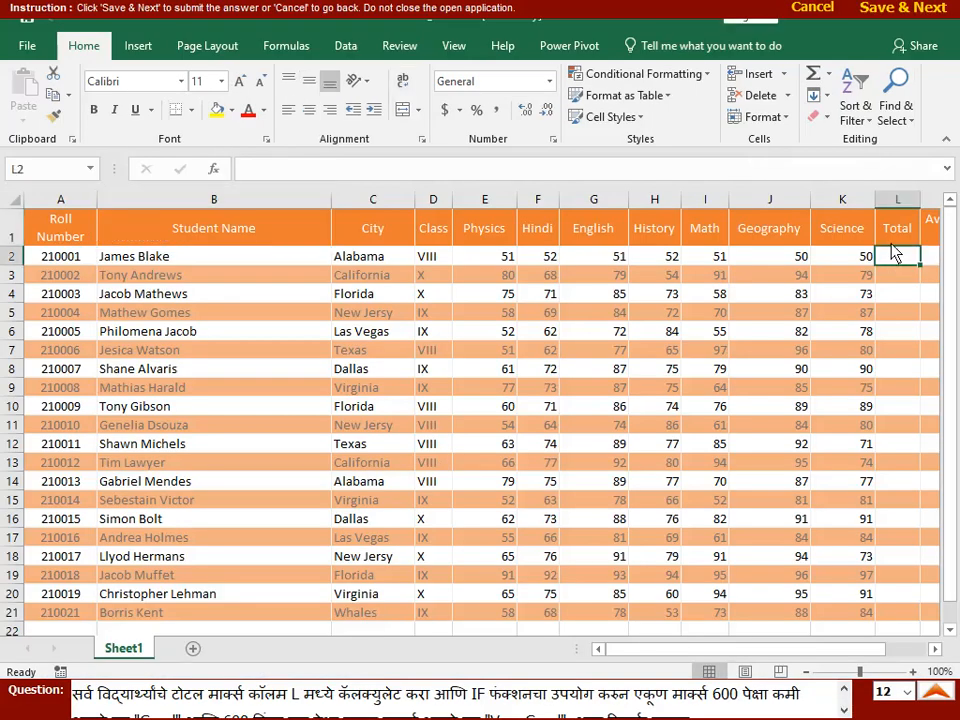
click(828, 74)
click(826, 96)
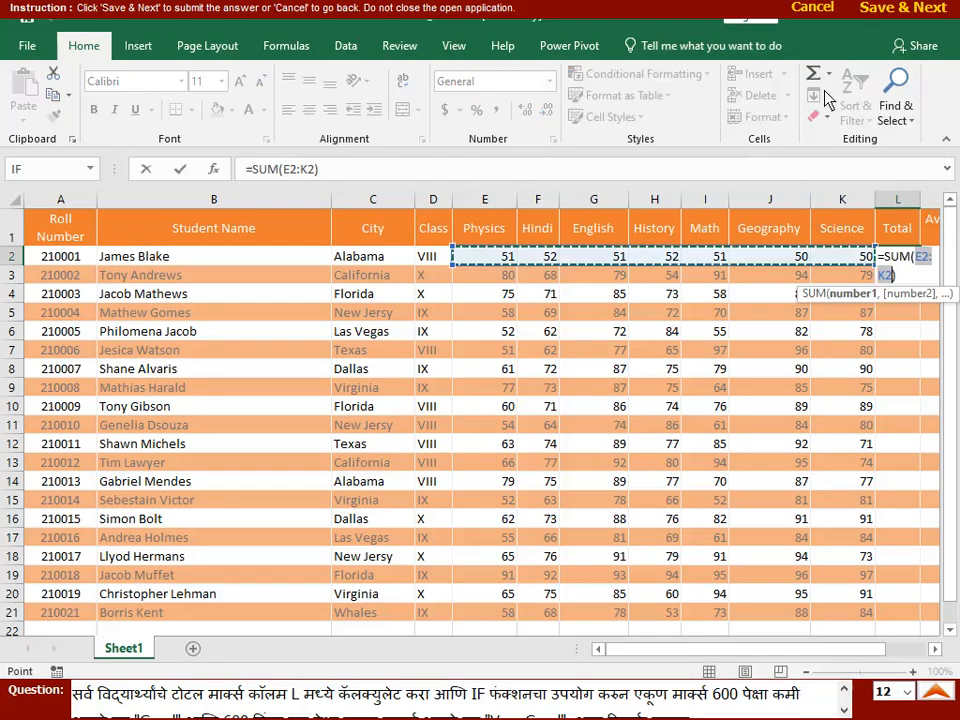
key(Return)
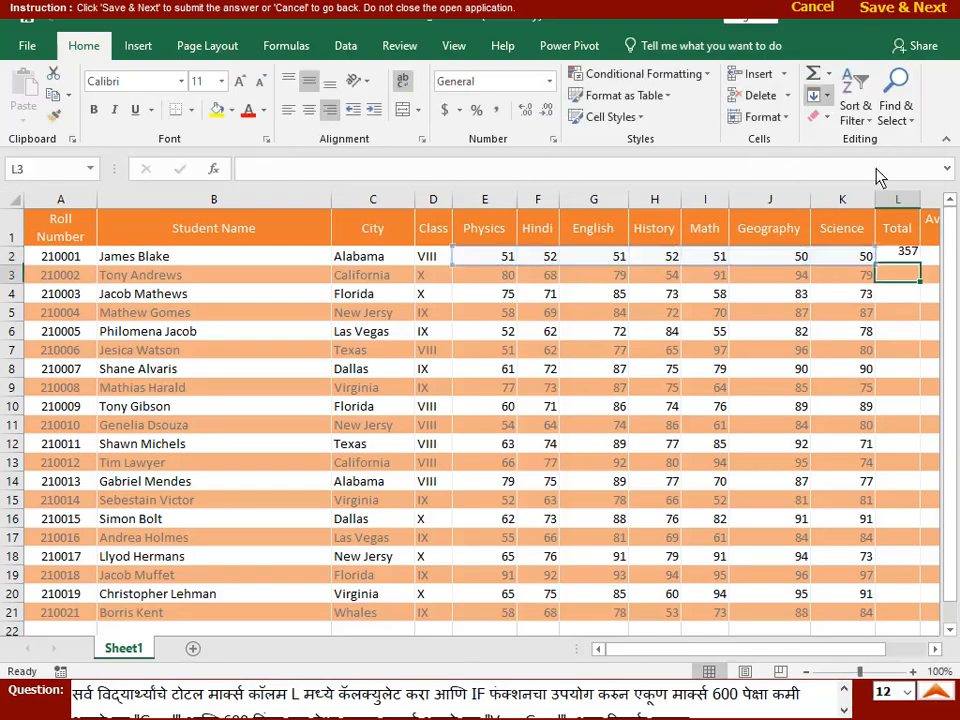
click(912, 262)
drag(918, 266, 925, 630)
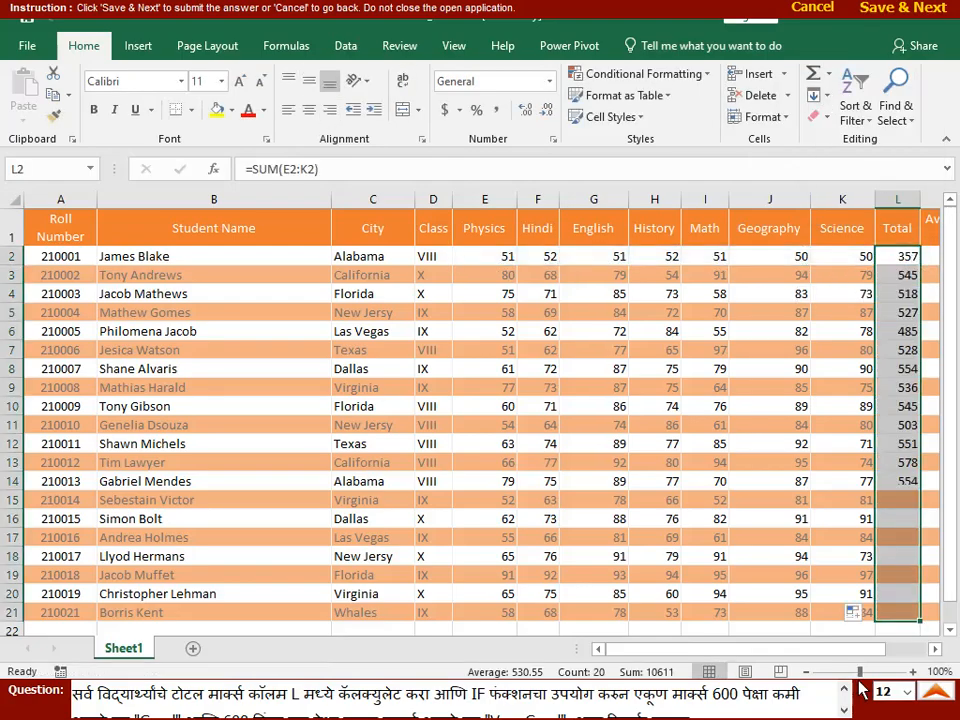
click(935, 652)
click(935, 652)
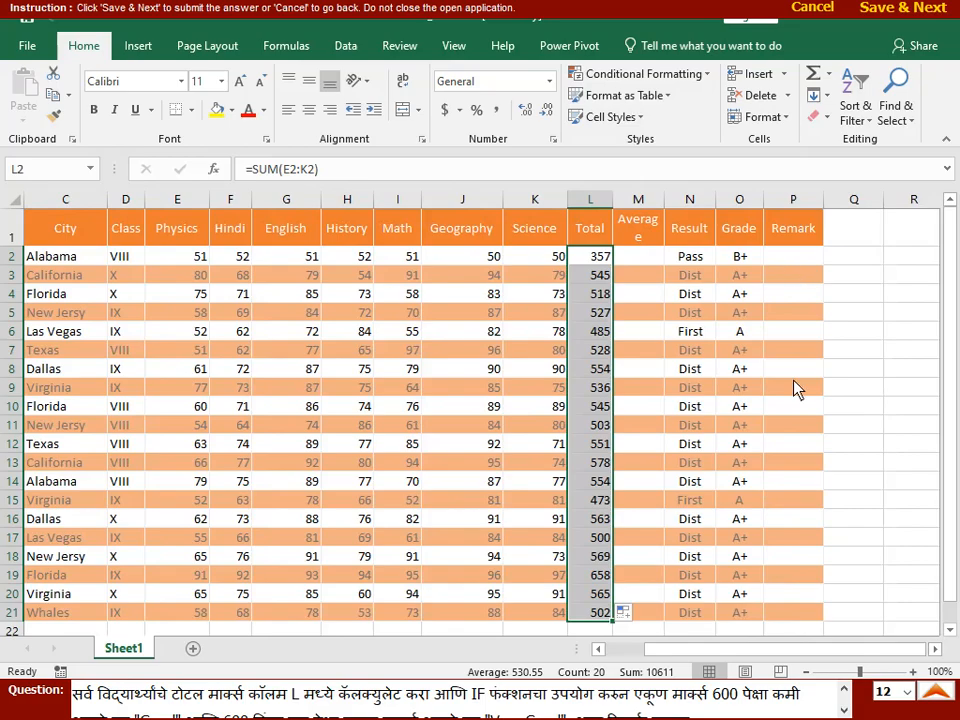
click(843, 710)
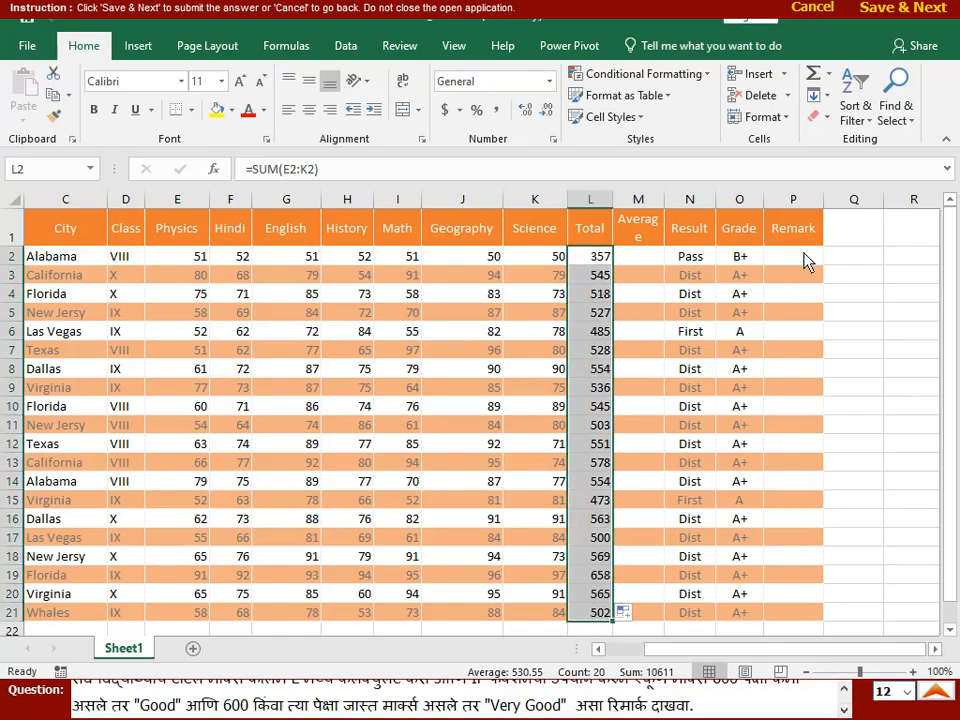
key(F2)
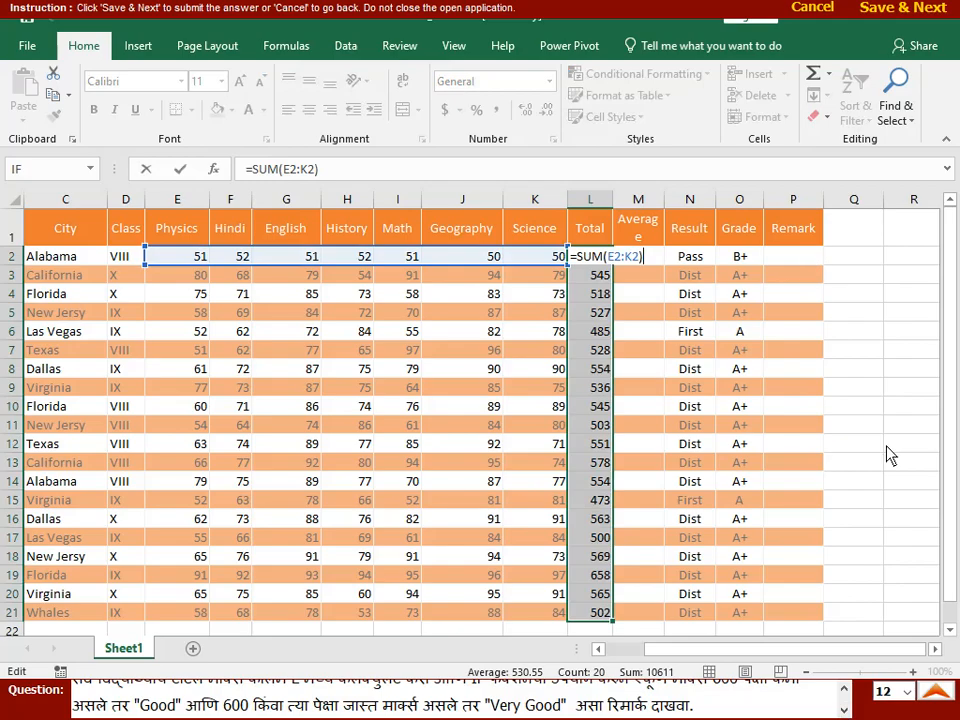
key(Return)
Step: Start an IF function in the first Remark cell, P2, with the logical test L2<600
click(803, 259)
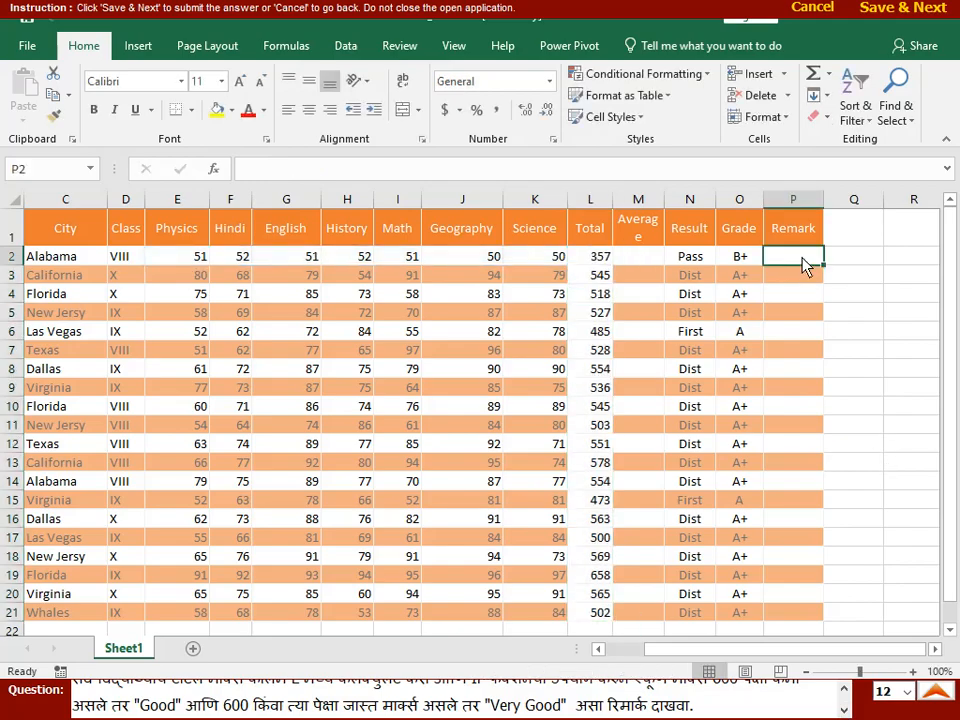
click(345, 47)
click(293, 50)
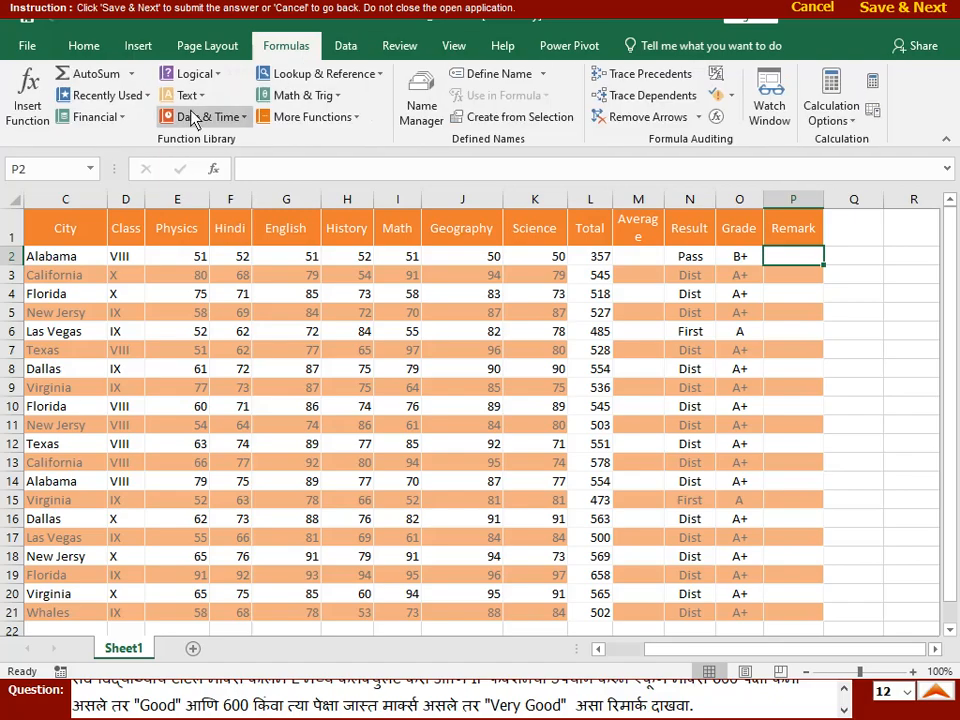
click(192, 73)
click(195, 142)
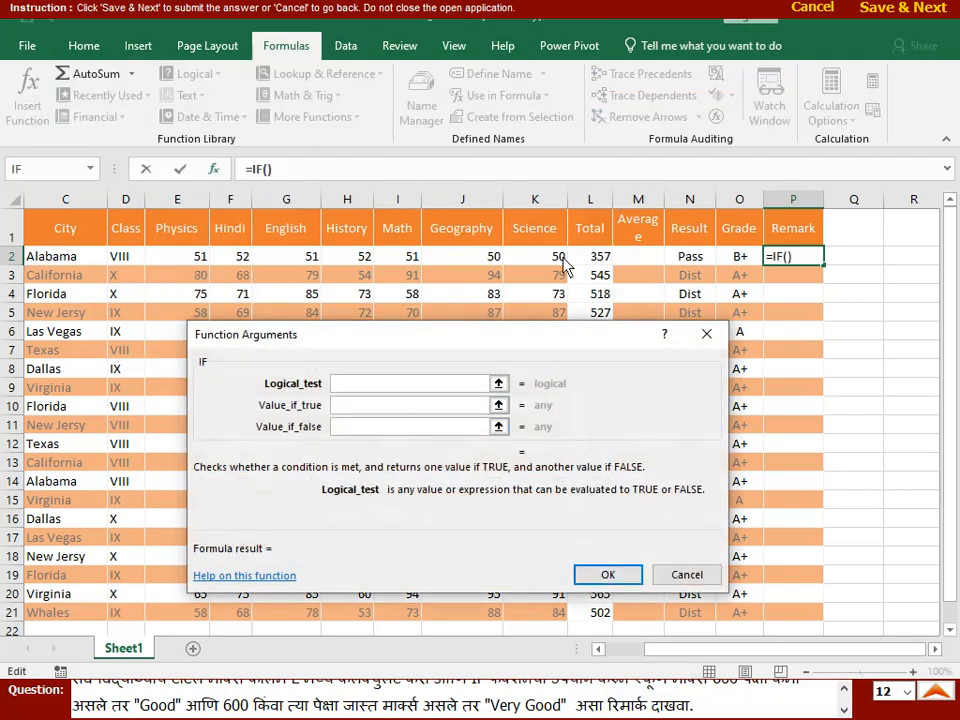
click(600, 262)
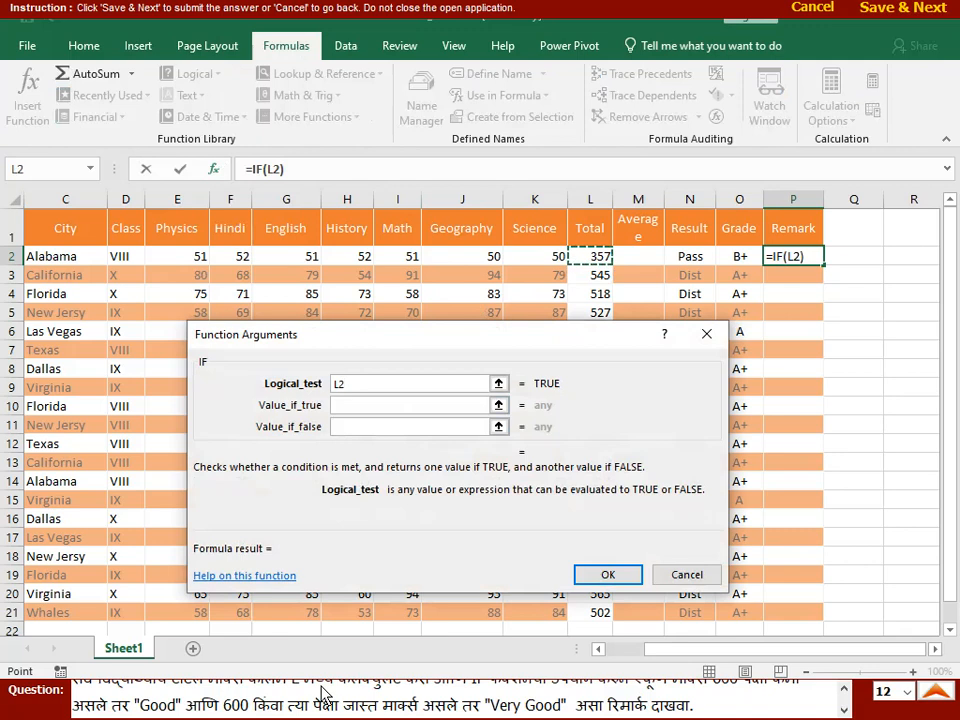
text(<)
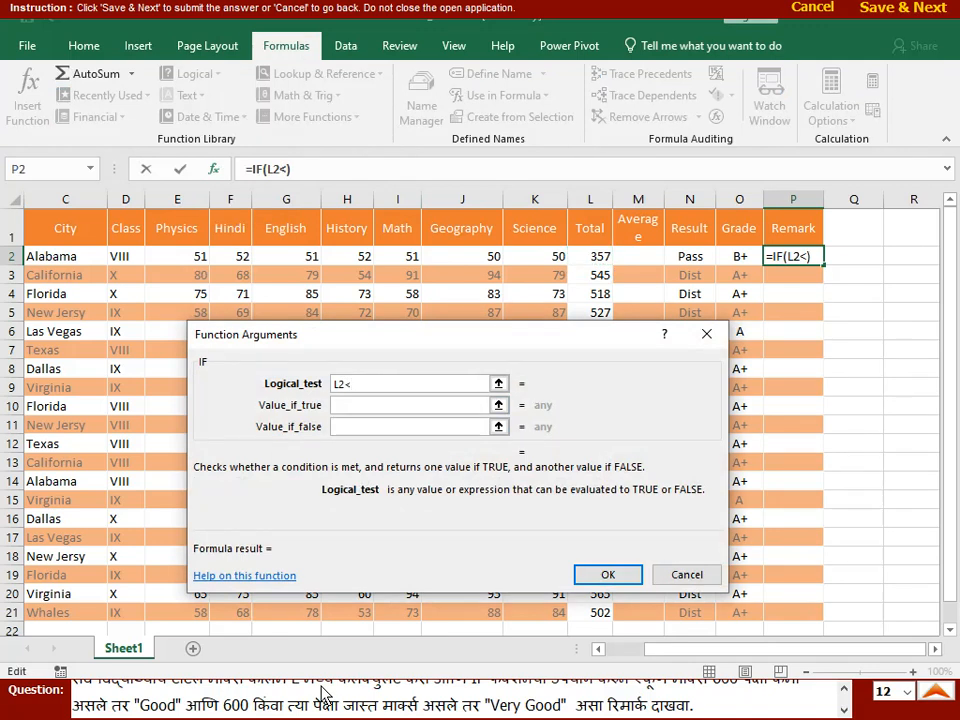
text(600)
key(Tab)
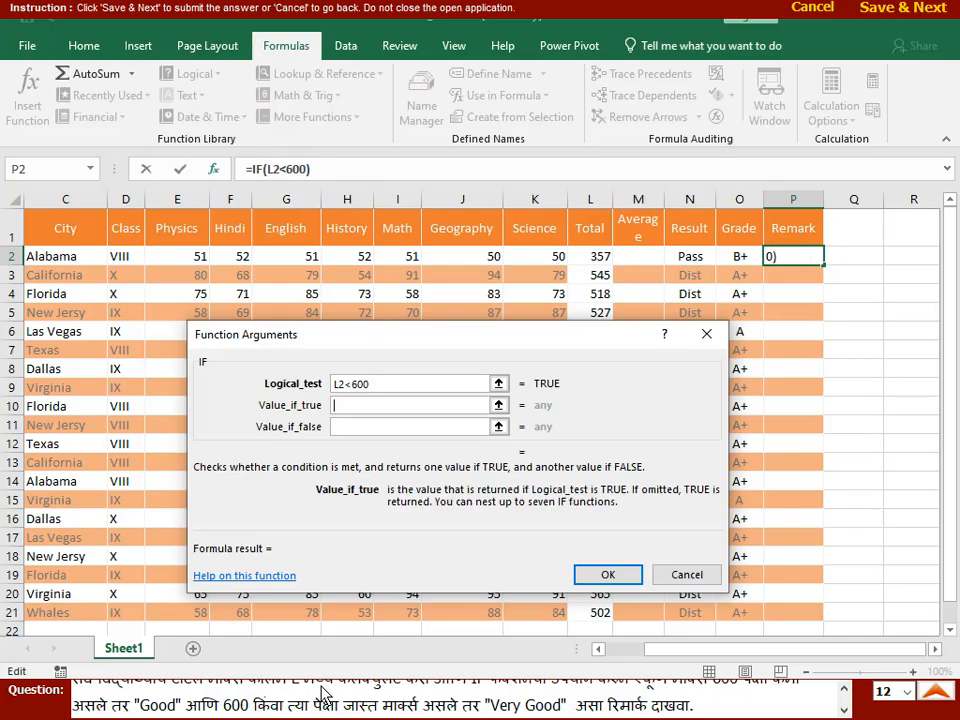
Step: Complete the IF function with "Good" as the value if true and "Very Good" as the value if false
text(Good)
key(Tab)
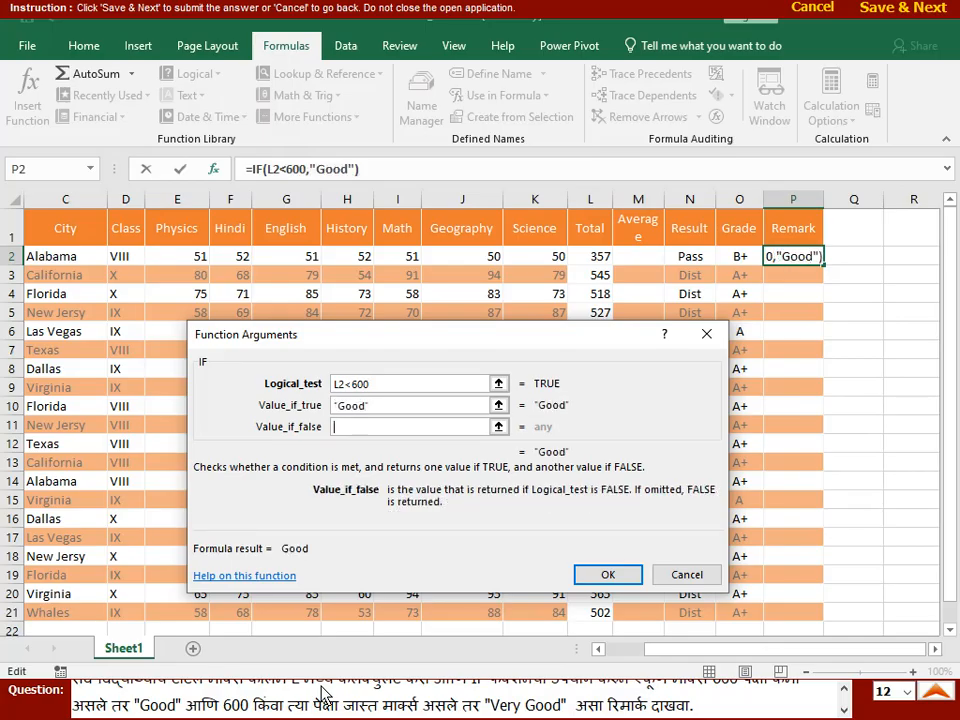
text(Very )
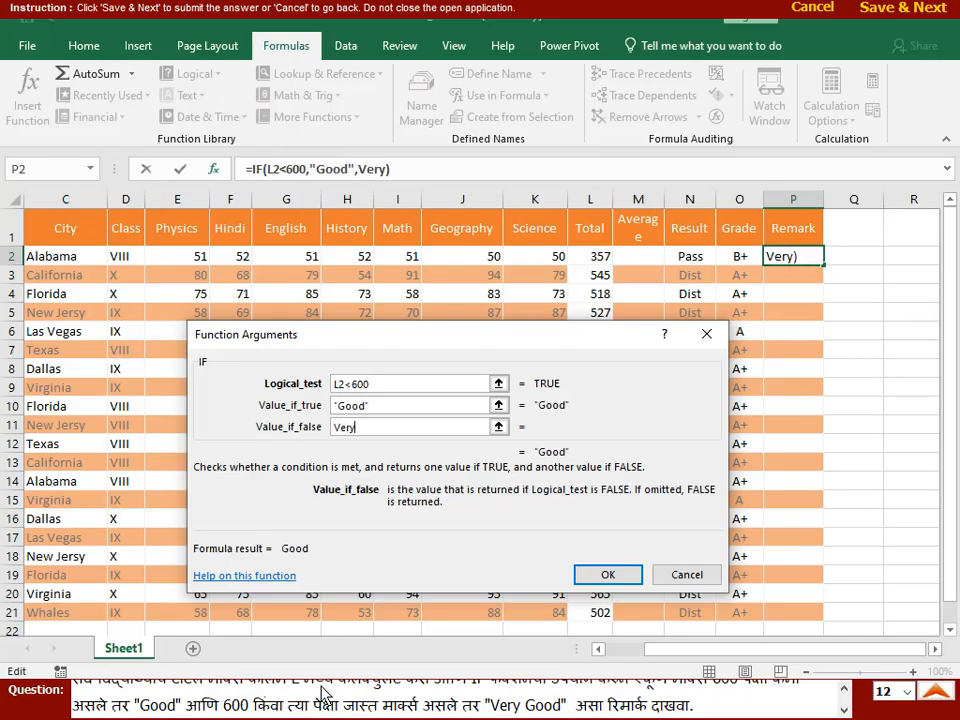
text(Good)
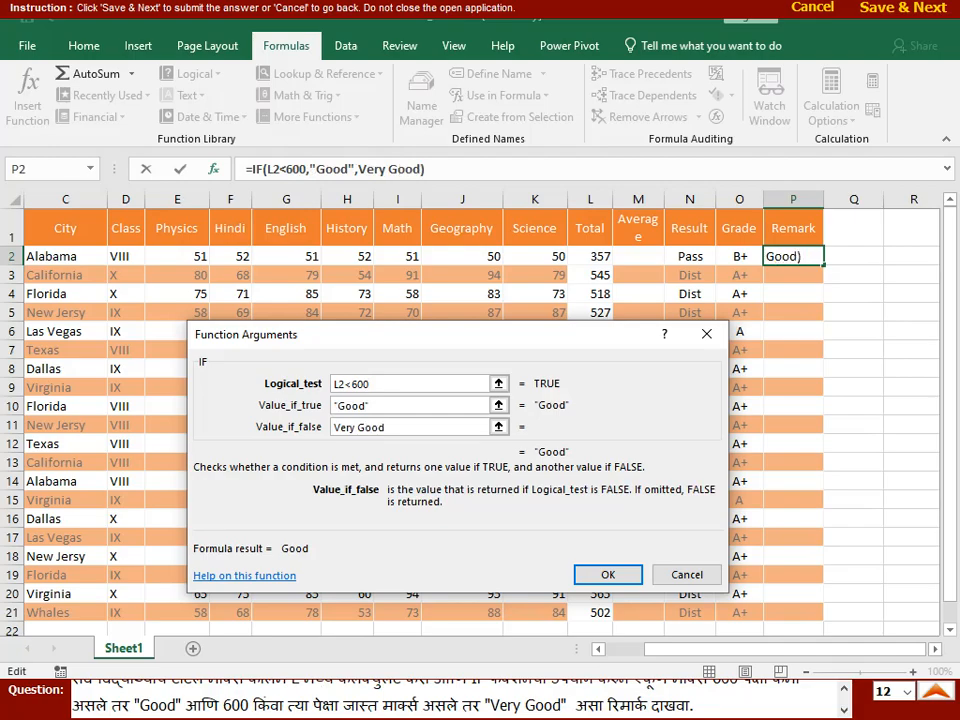
click(600, 575)
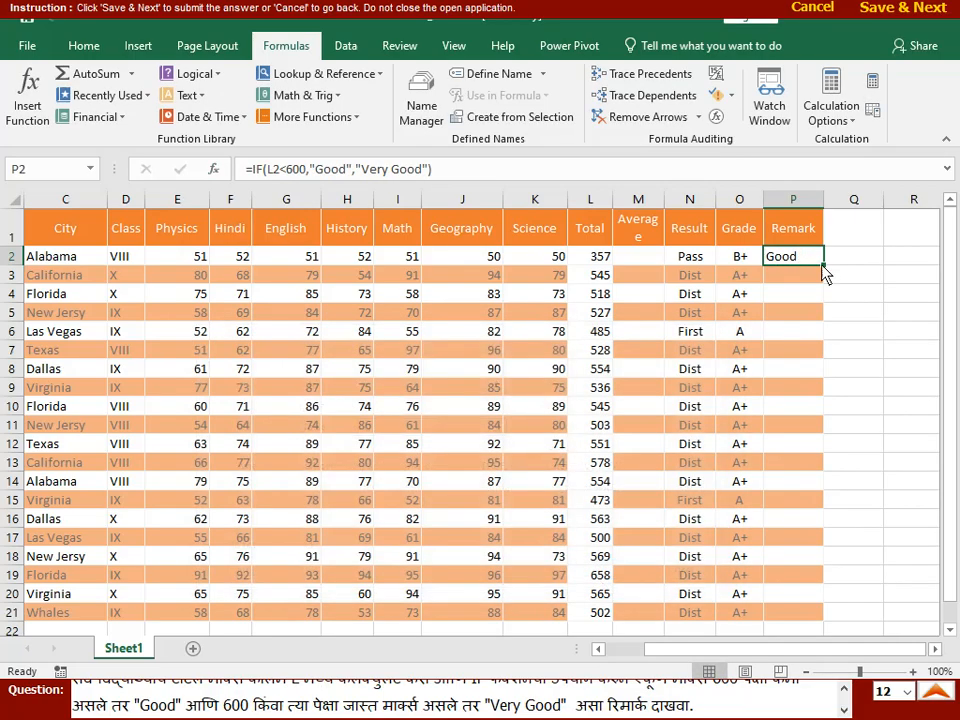
Step: Fill the Remark formula from P2 down through P21 and submit the answer to question 24
drag(823, 268, 799, 552)
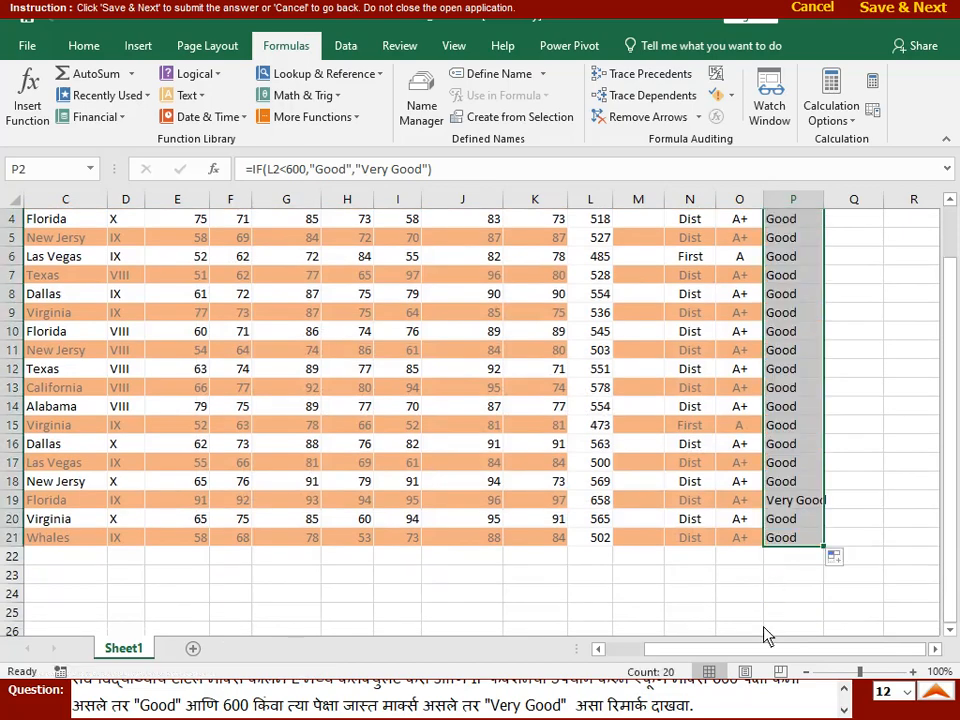
click(758, 632)
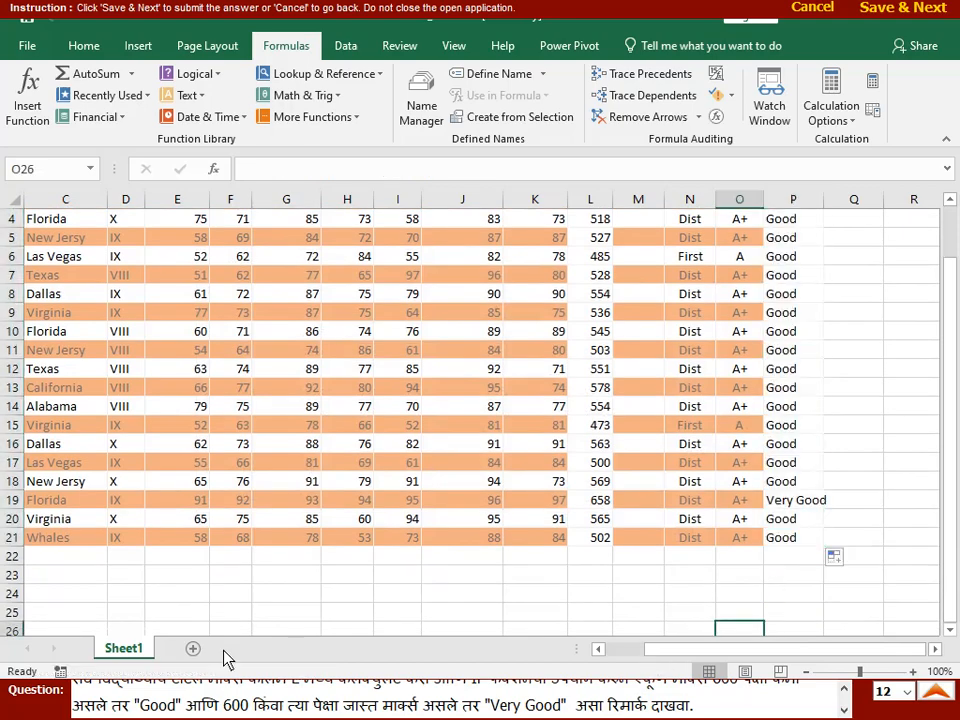
click(912, 10)
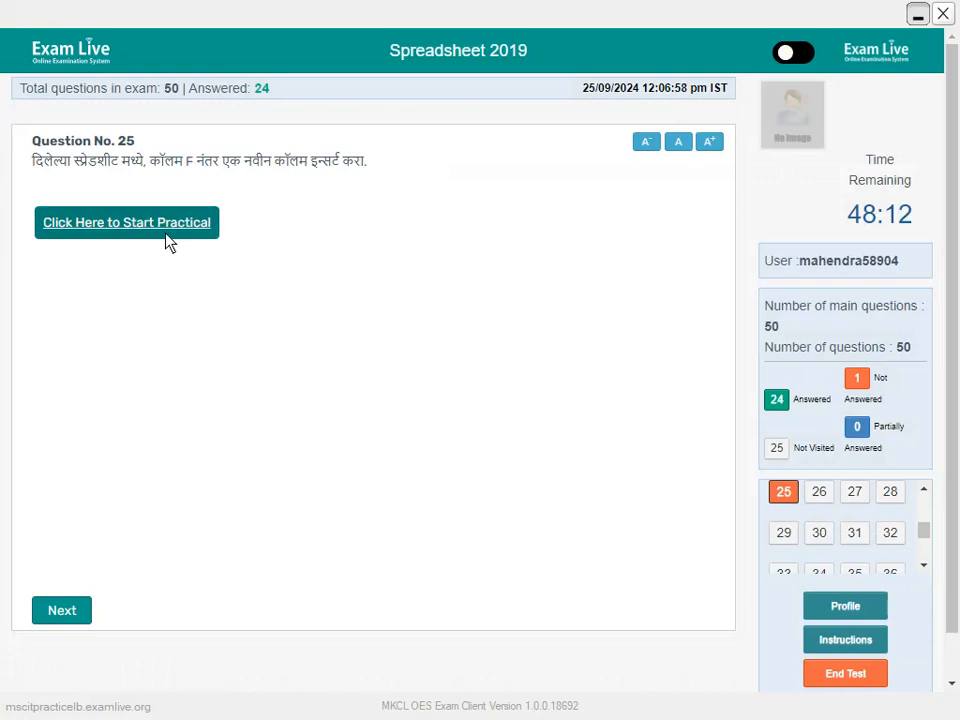
Step: In question 25's practical, insert a new column after column F on the Blood Donor sheet and submit the answer
click(166, 234)
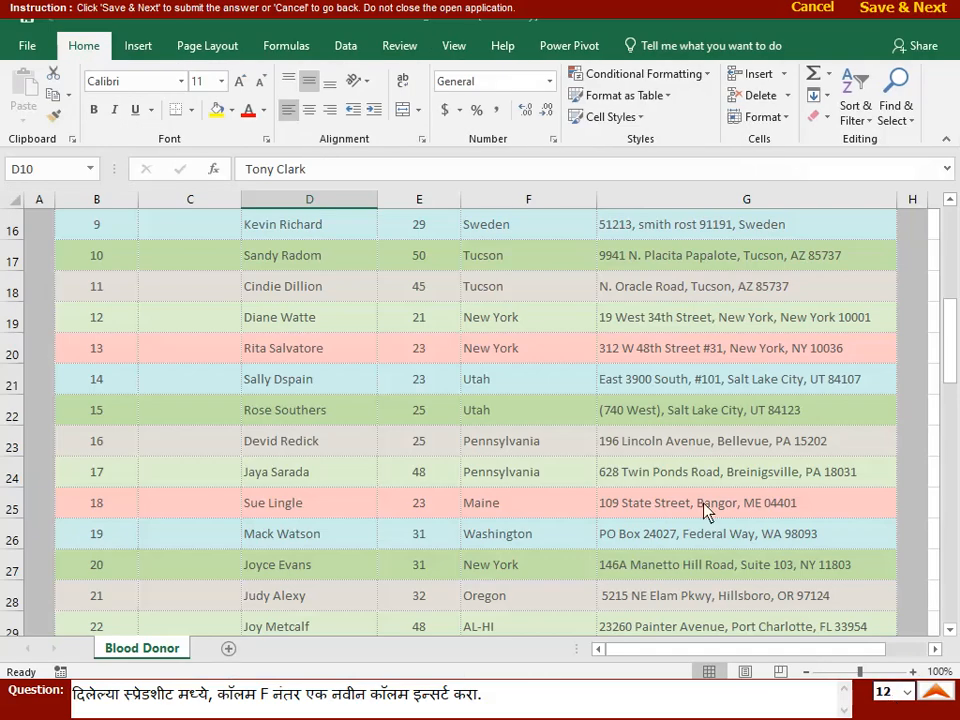
click(737, 200)
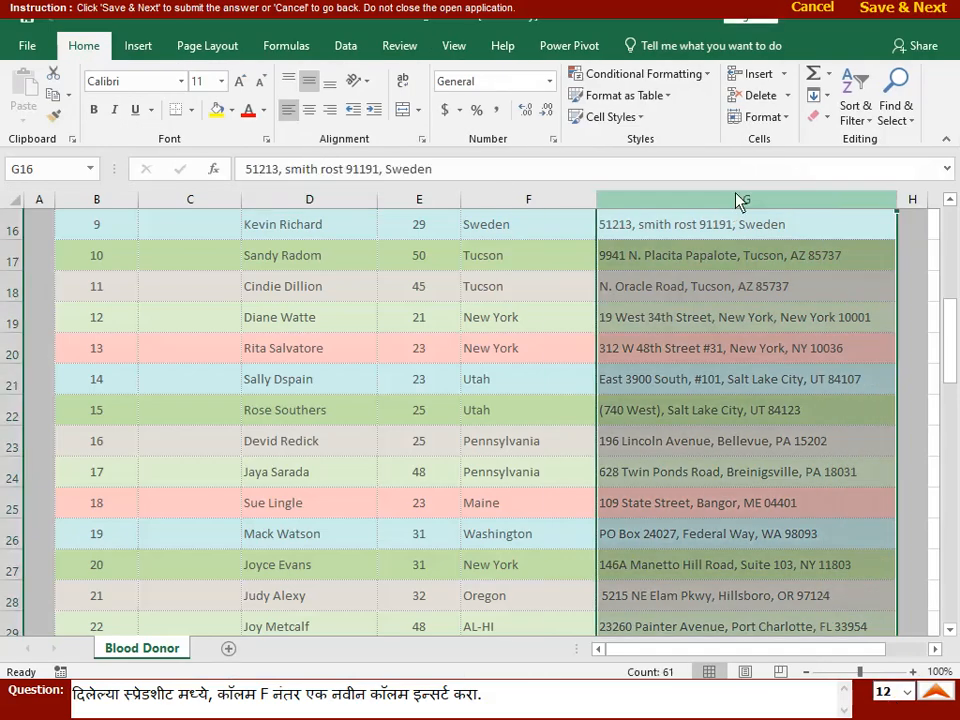
click(785, 75)
click(786, 146)
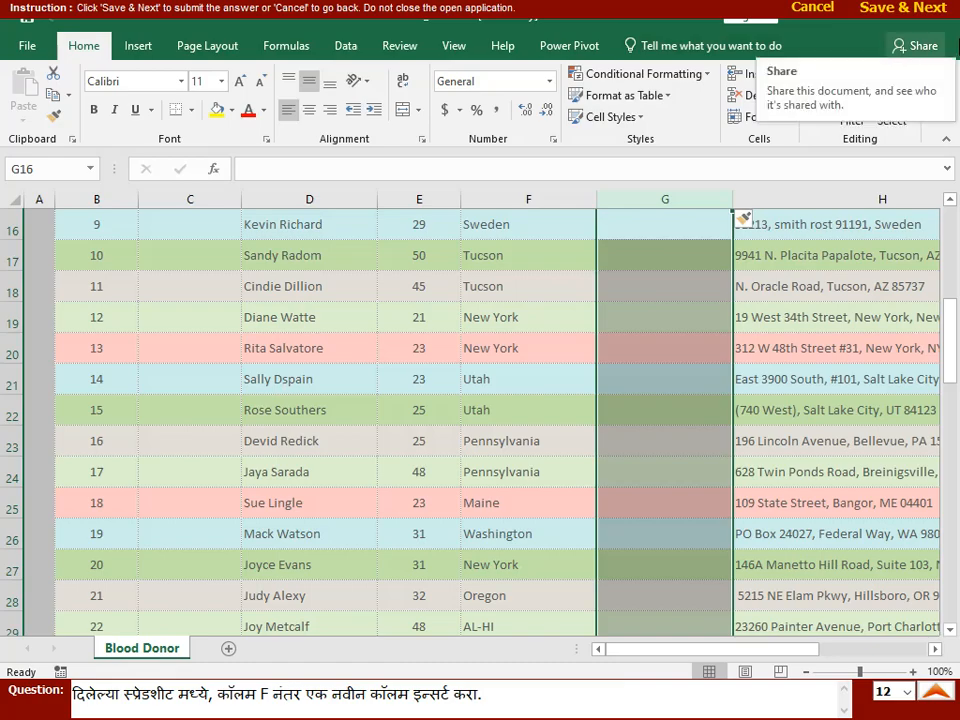
click(868, 8)
click(912, 13)
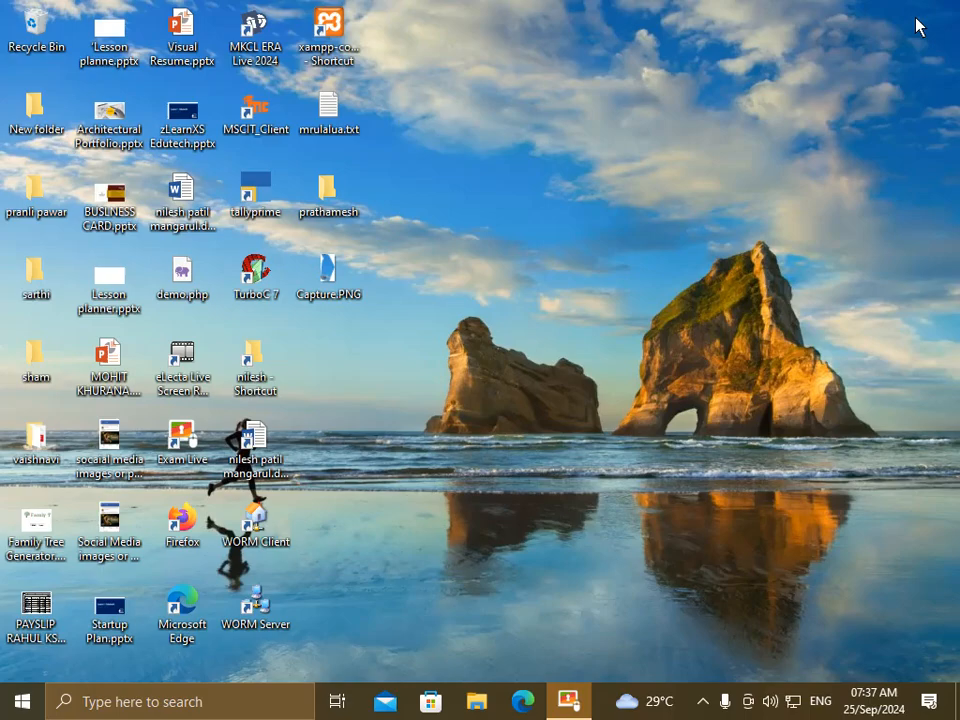
click(701, 706)
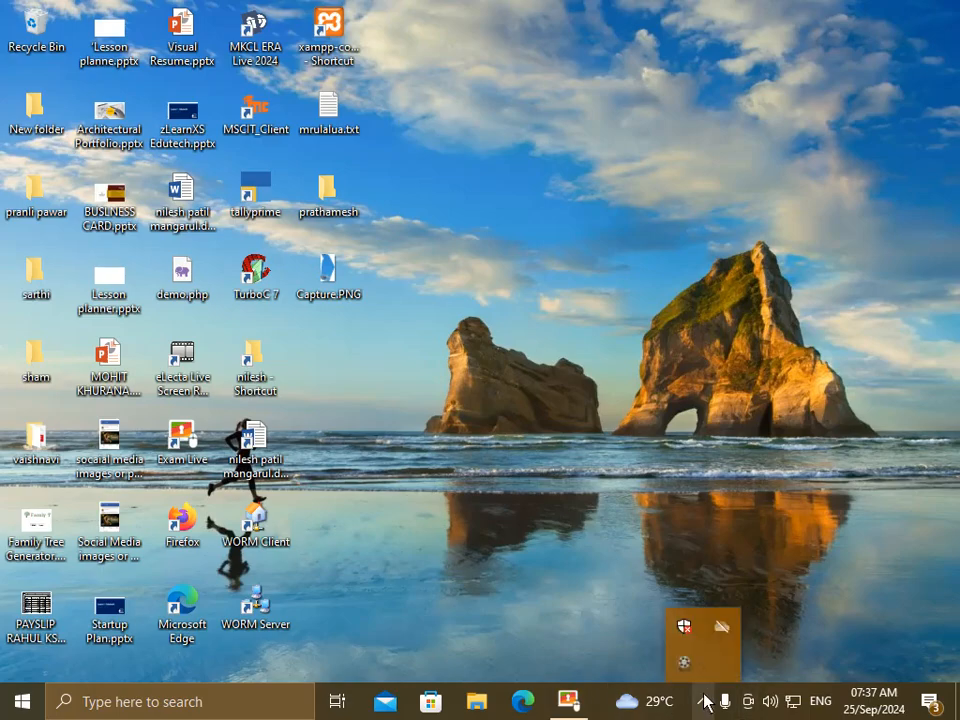
click(686, 668)
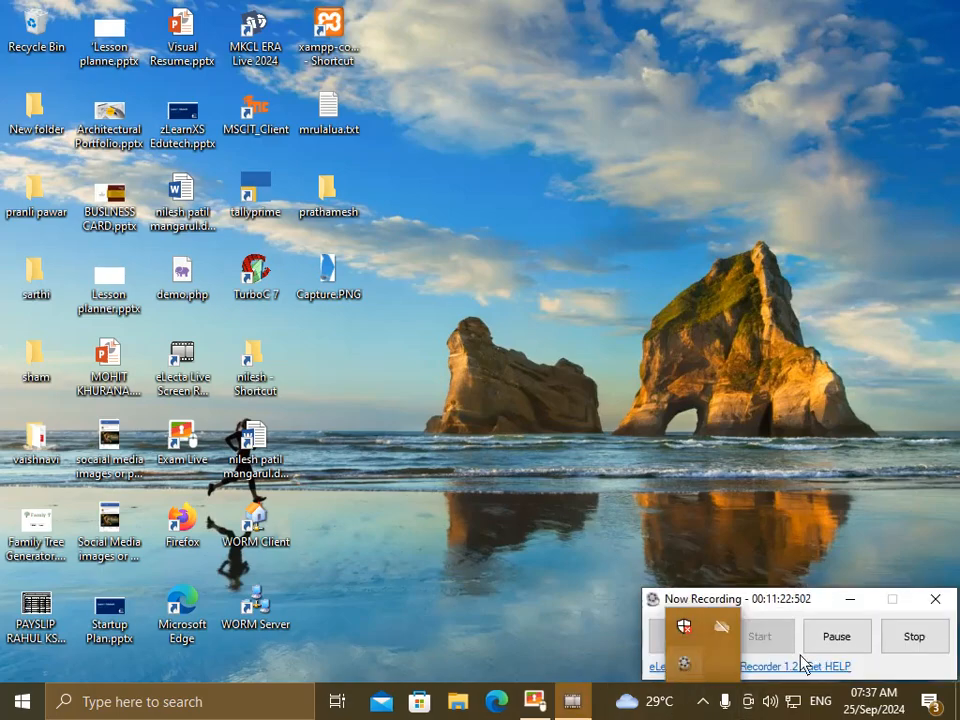